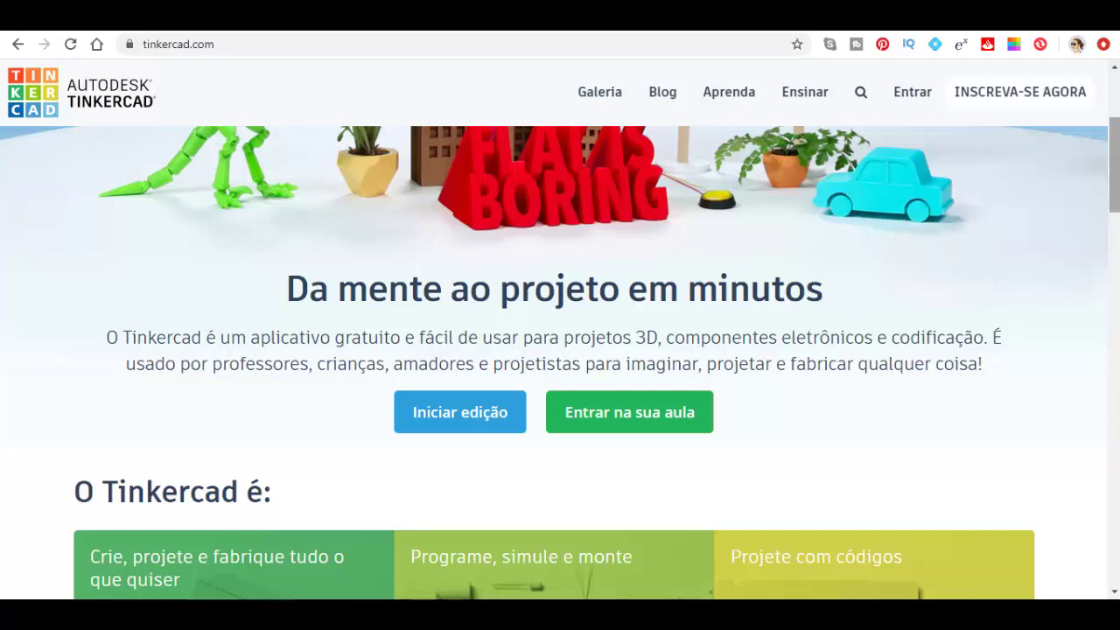
Sign in via Entrar with the Google option and account, reaching the recent 3D projects dashboard
mouse_move(1118, 168)
mouse_down()
mouse_move(1117, 242)
mouse_move(1114, 226)
mouse_up()
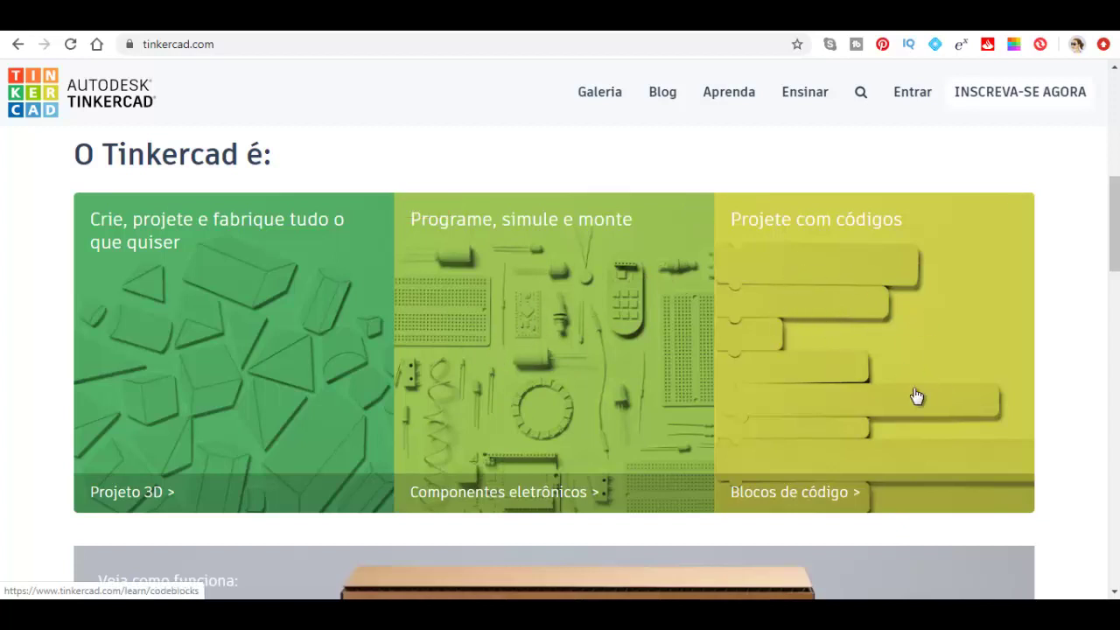
mouse_move(781, 376)
scroll(921, 296, down, 3)
scroll(919, 294, down, 3)
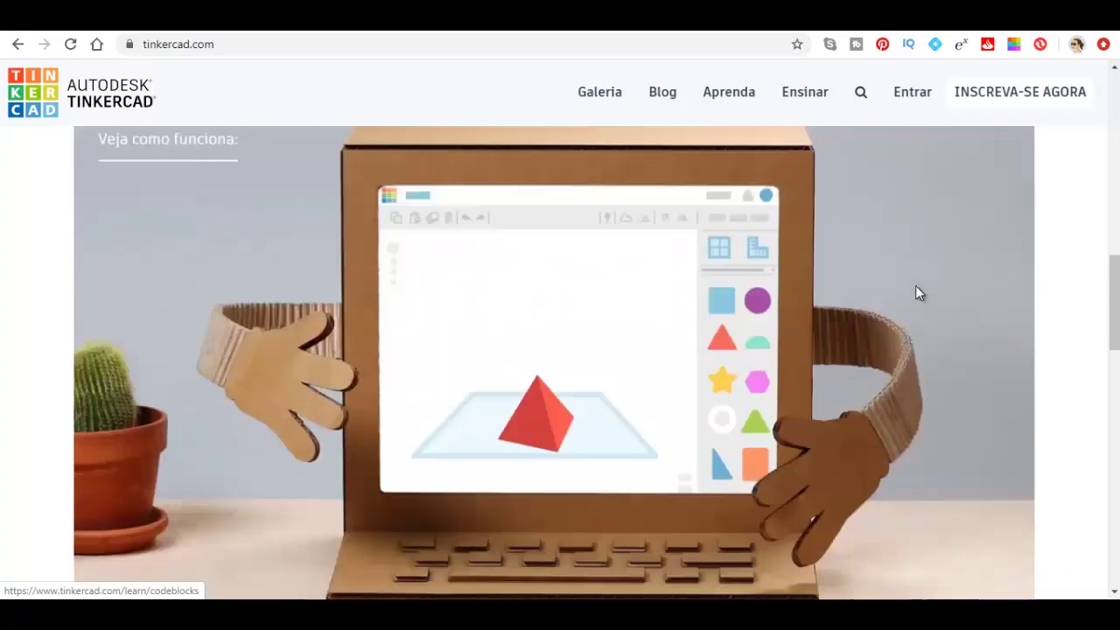
scroll(919, 294, up, 4)
scroll(919, 294, up, 5)
scroll(917, 293, up, 2)
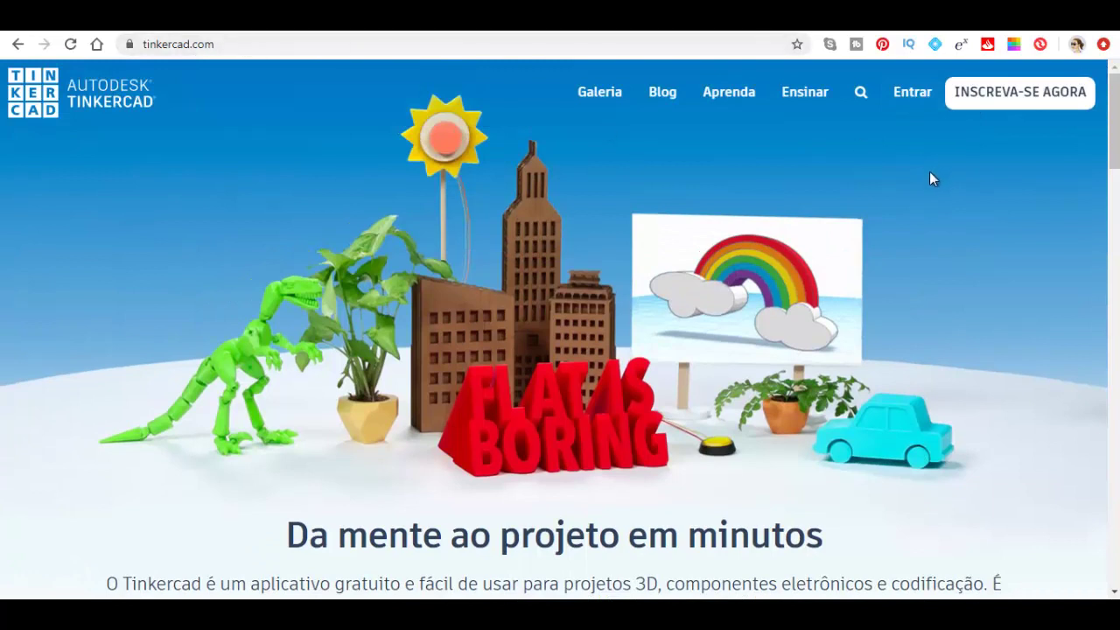
click(913, 95)
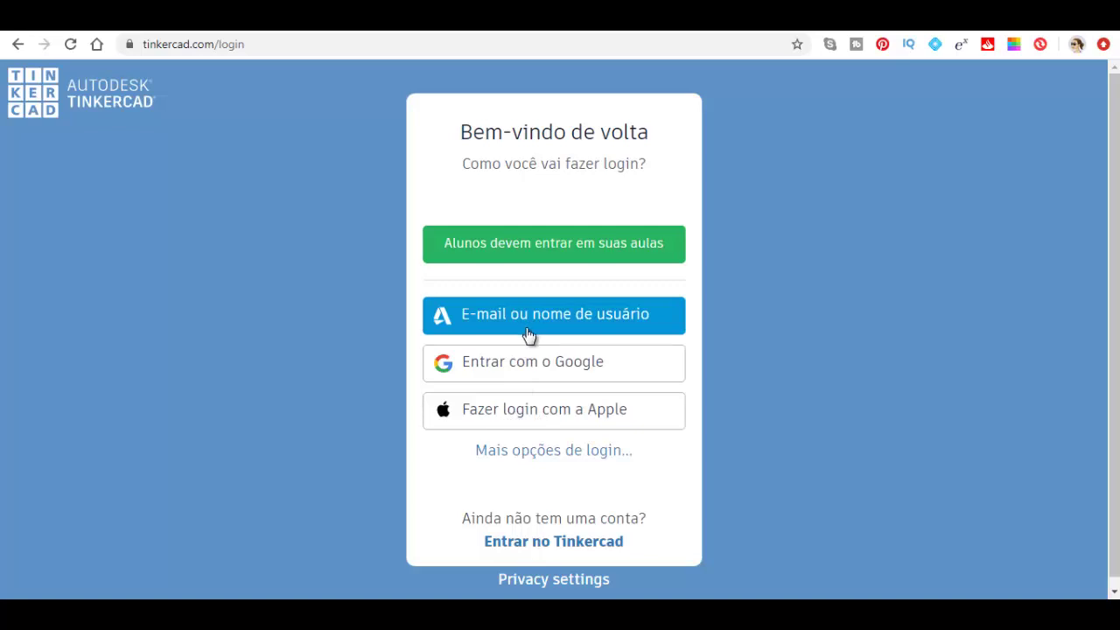
click(554, 364)
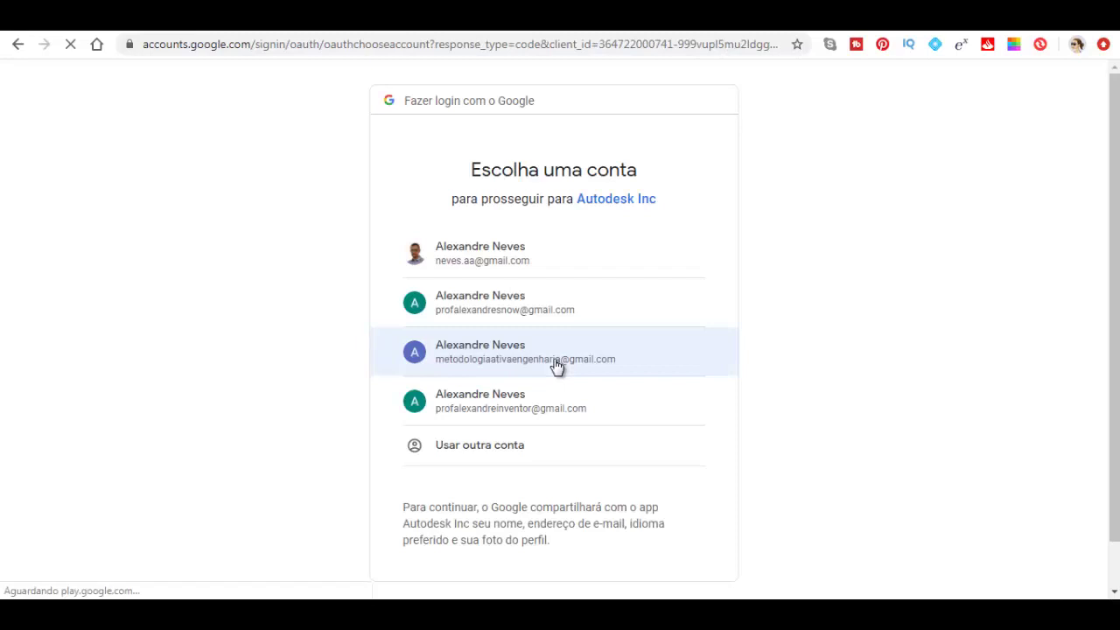
click(497, 261)
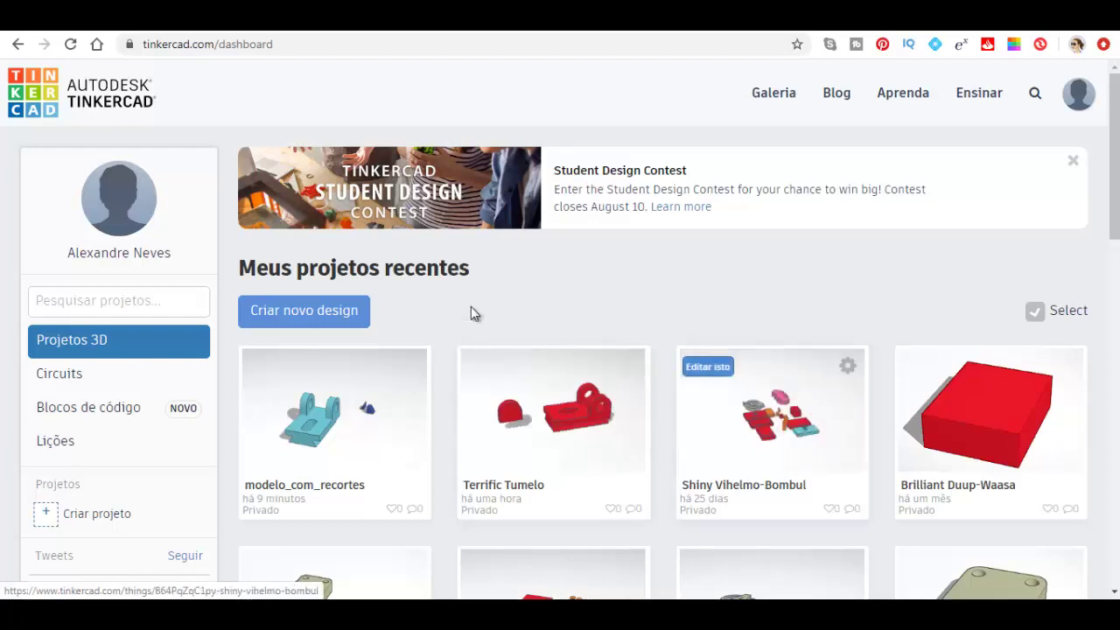
mouse_move(553, 408)
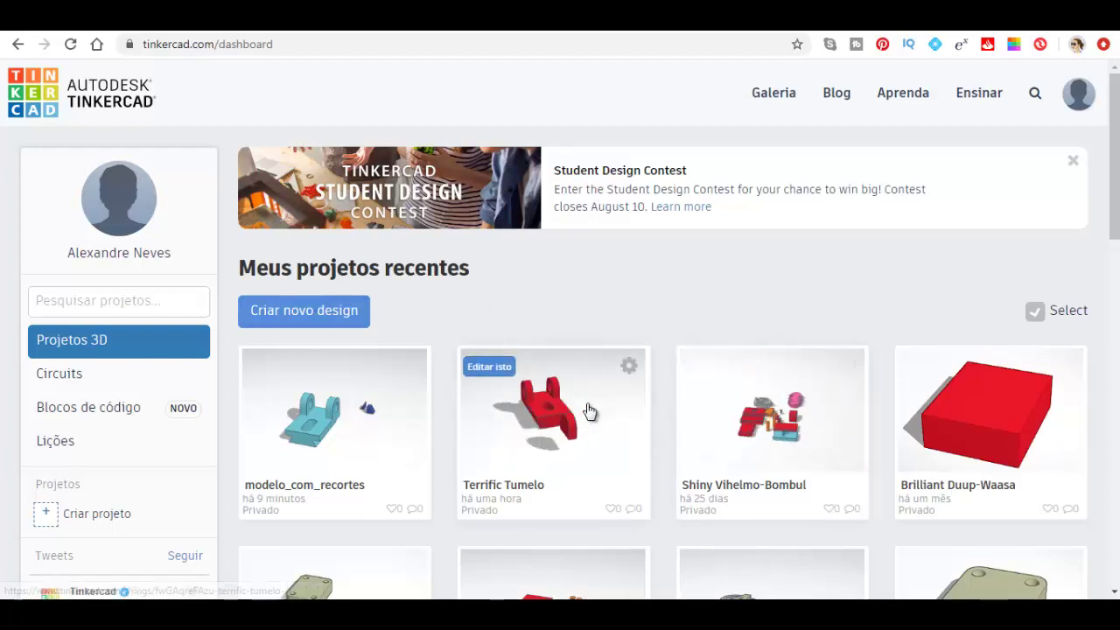
Browse Meus projetos recentes, then start a fresh design with Criar novo design
scroll(588, 412, down, 2)
scroll(582, 420, down, 2)
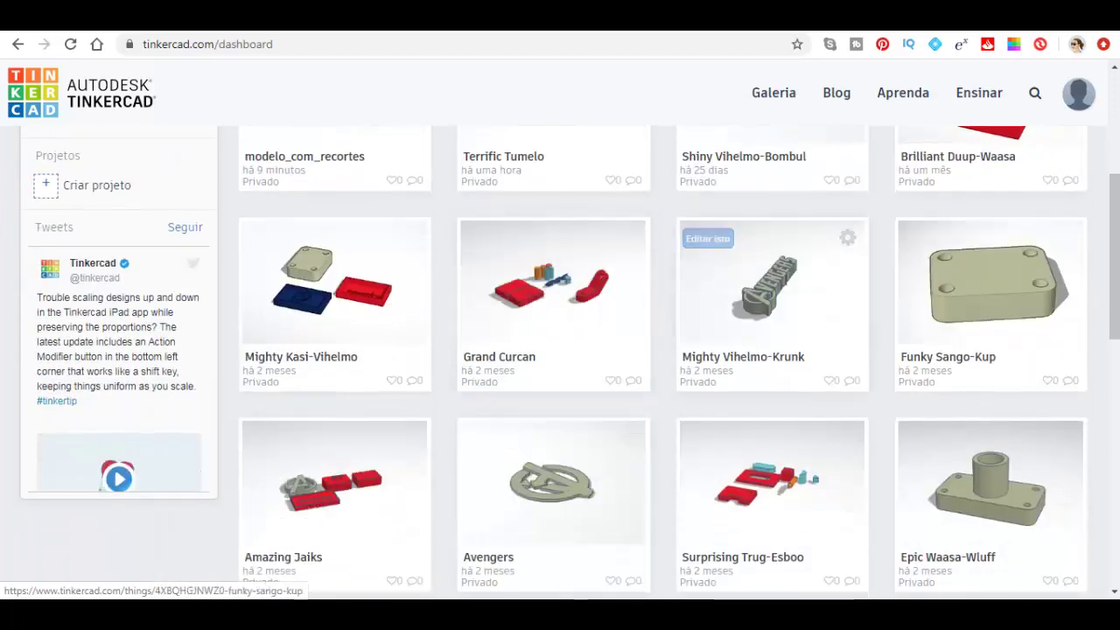
scroll(648, 522, down, 4)
scroll(945, 425, down, 4)
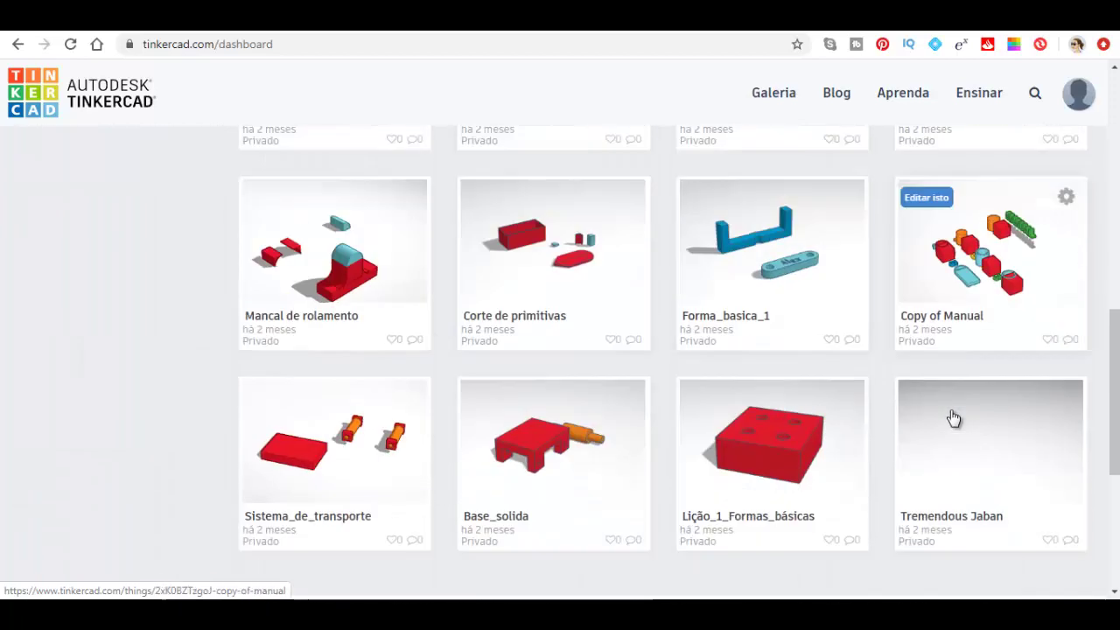
scroll(613, 363, up, 6)
scroll(590, 337, up, 3)
scroll(590, 336, up, 3)
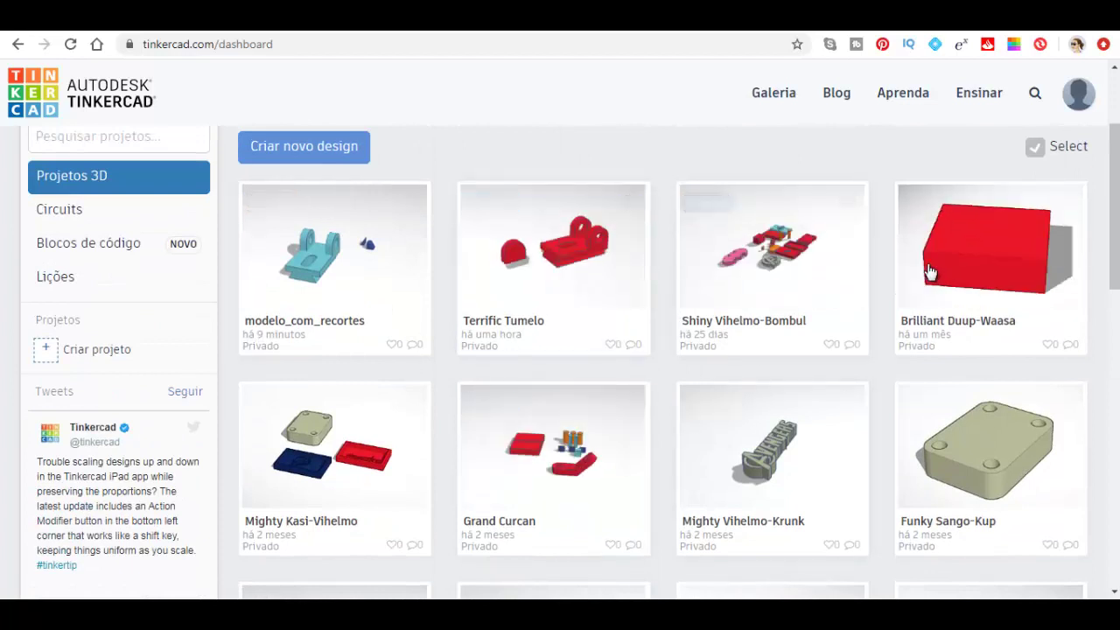
mouse_move(772, 247)
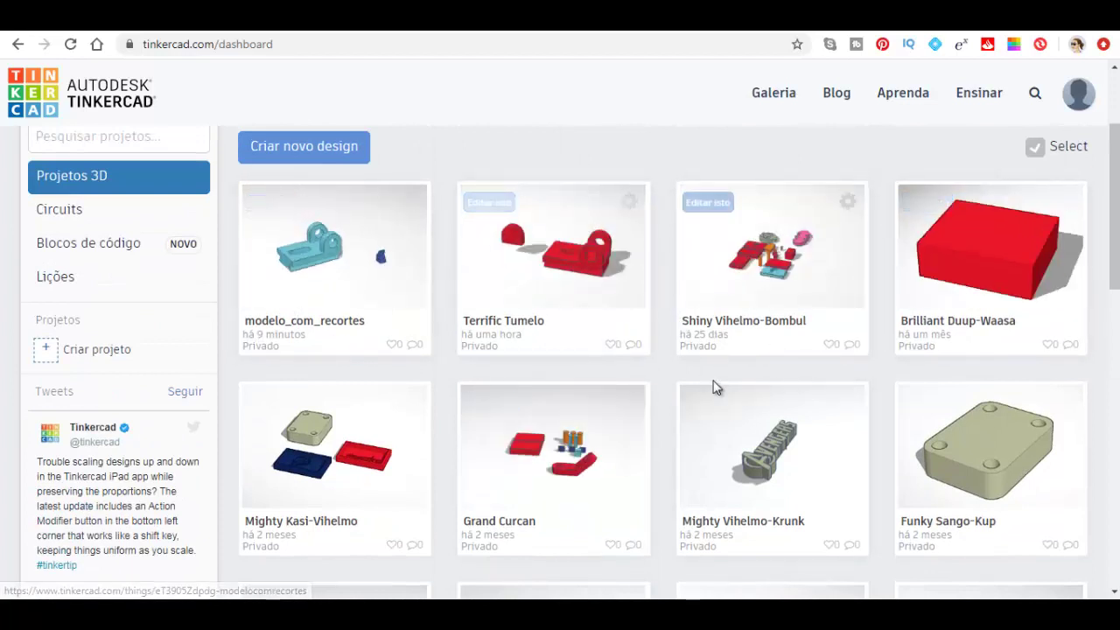
scroll(613, 377, up, 2)
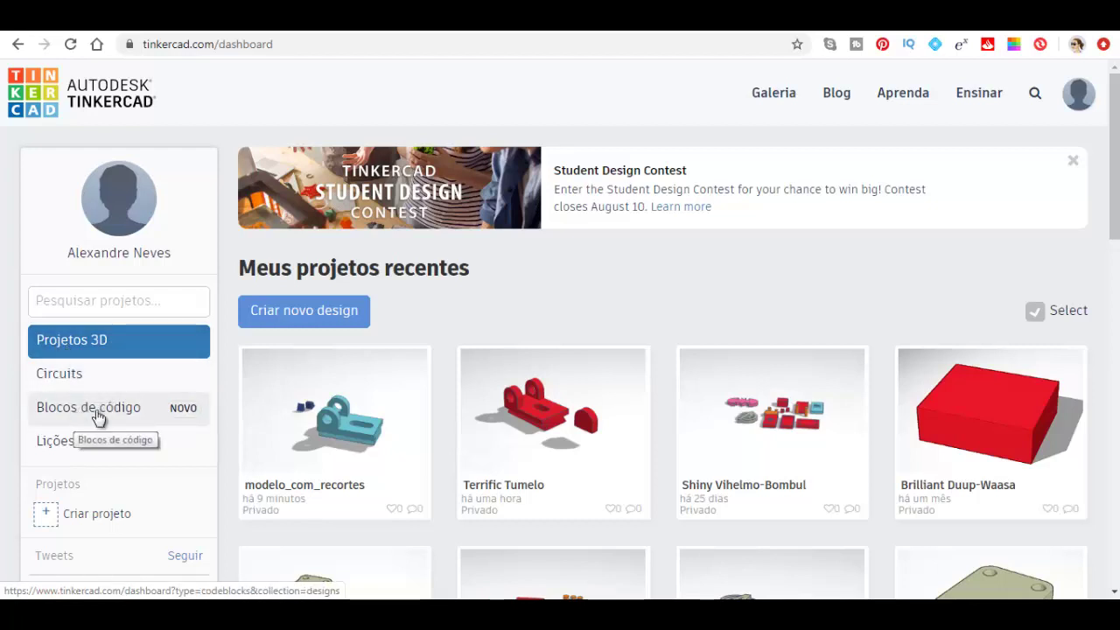
click(298, 311)
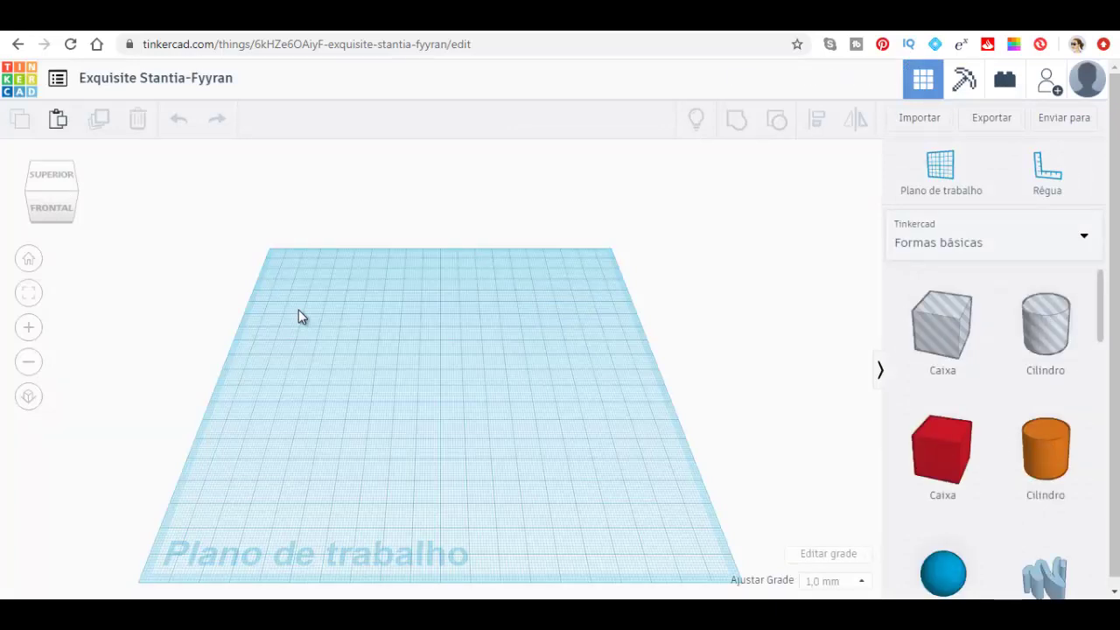
Change the design title at the top left to Modelo_1
click(122, 83)
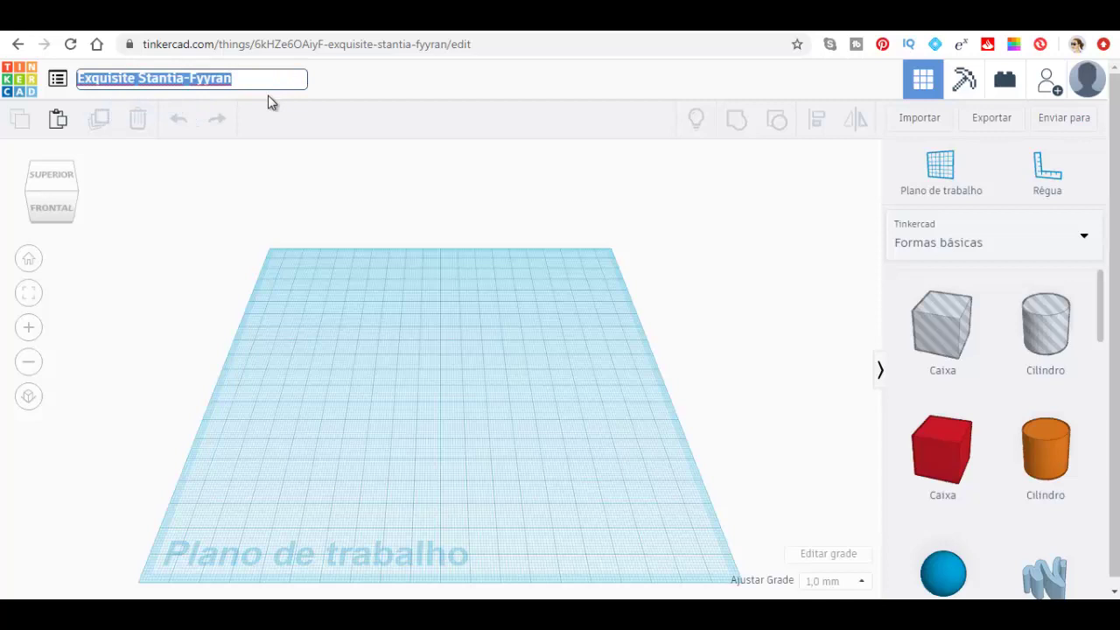
text(Modelo_1)
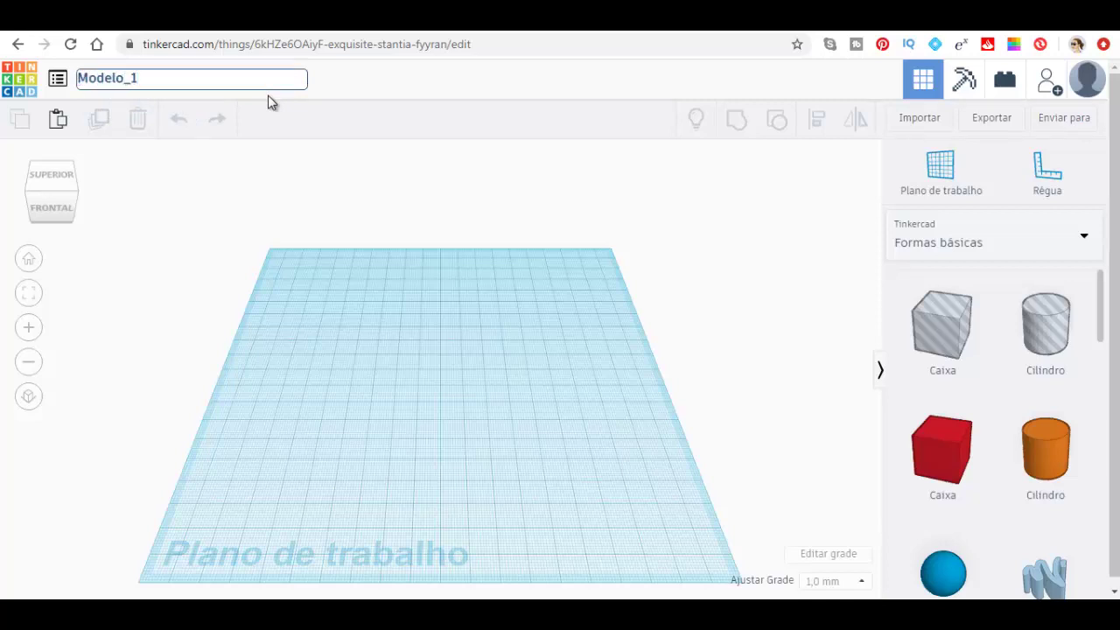
click(491, 94)
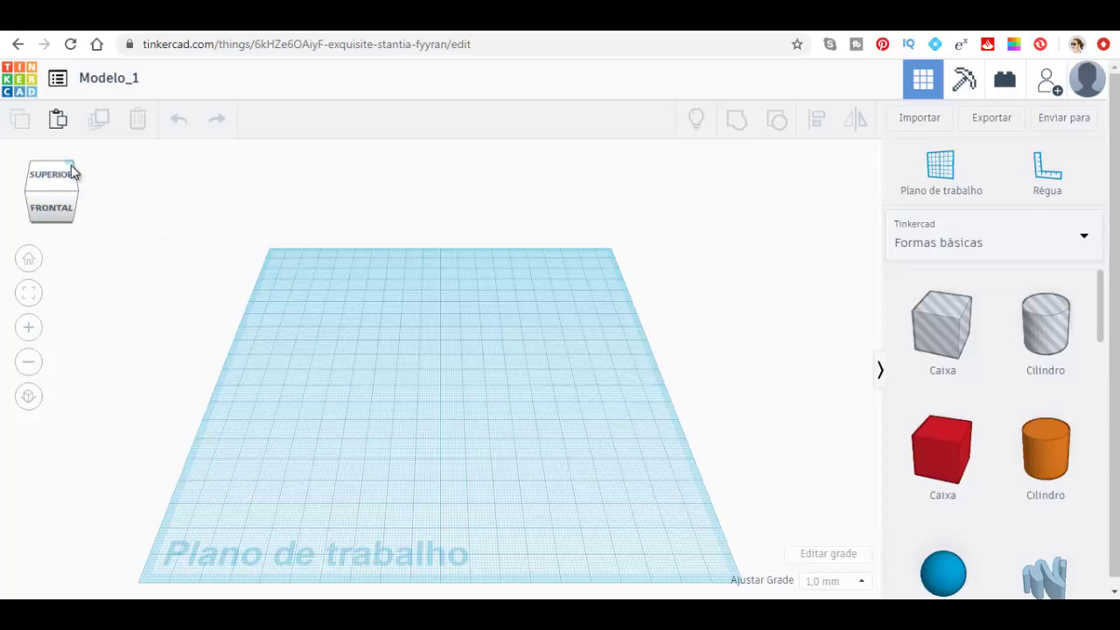
click(73, 172)
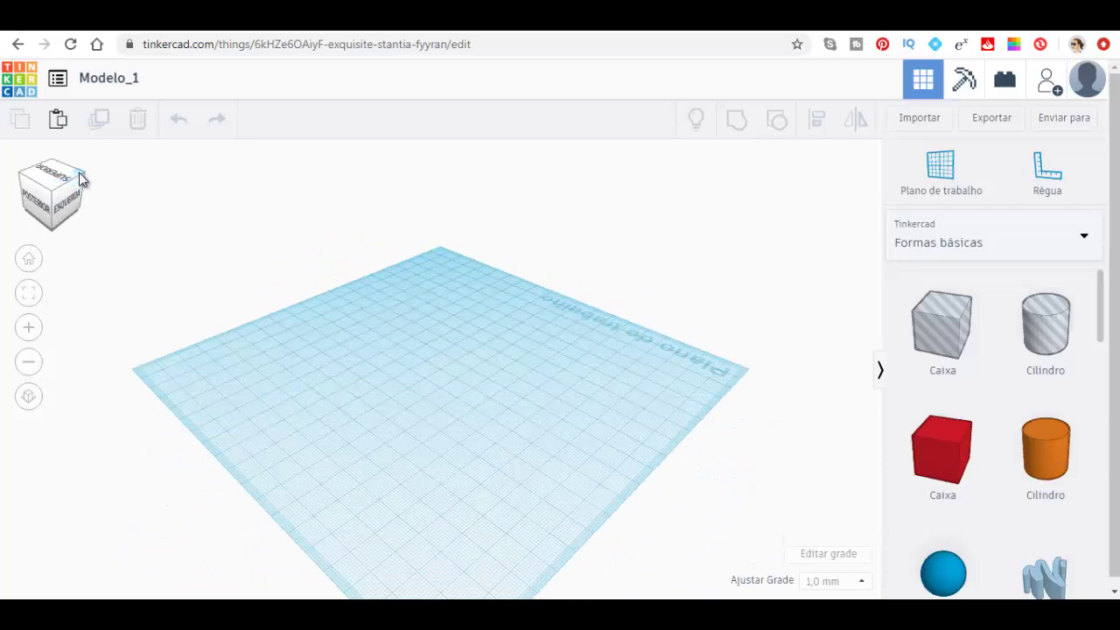
click(78, 175)
click(53, 181)
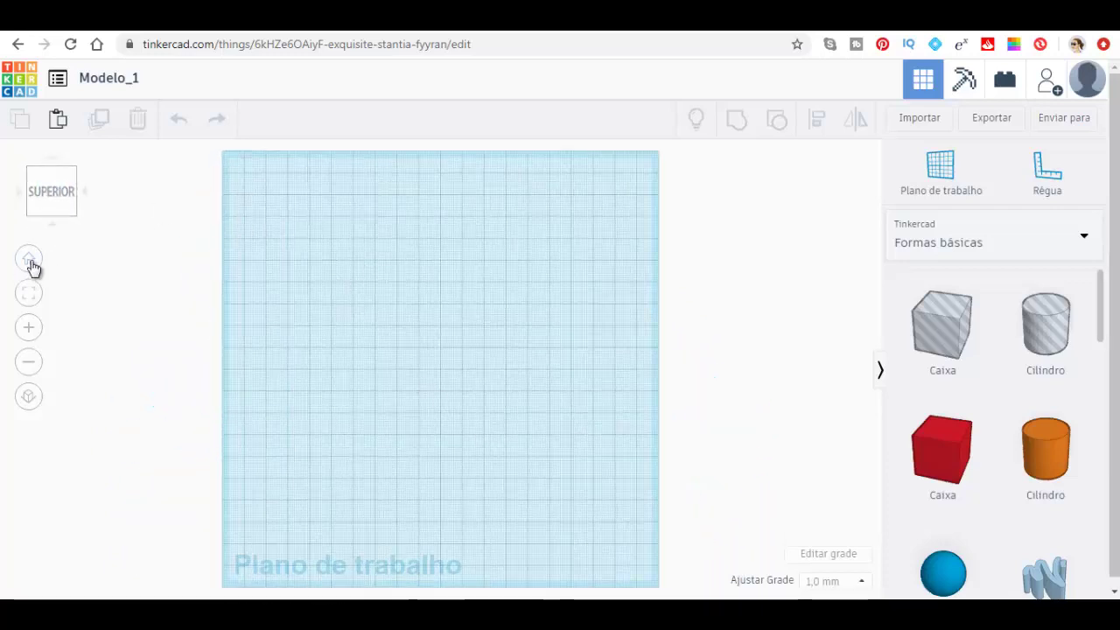
click(35, 262)
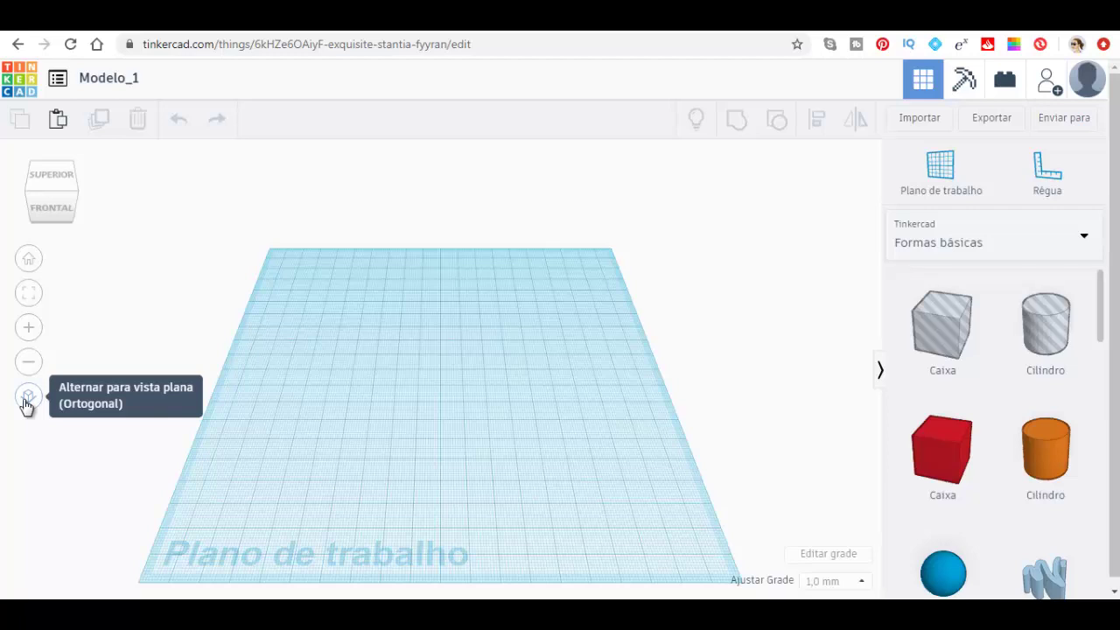
click(27, 401)
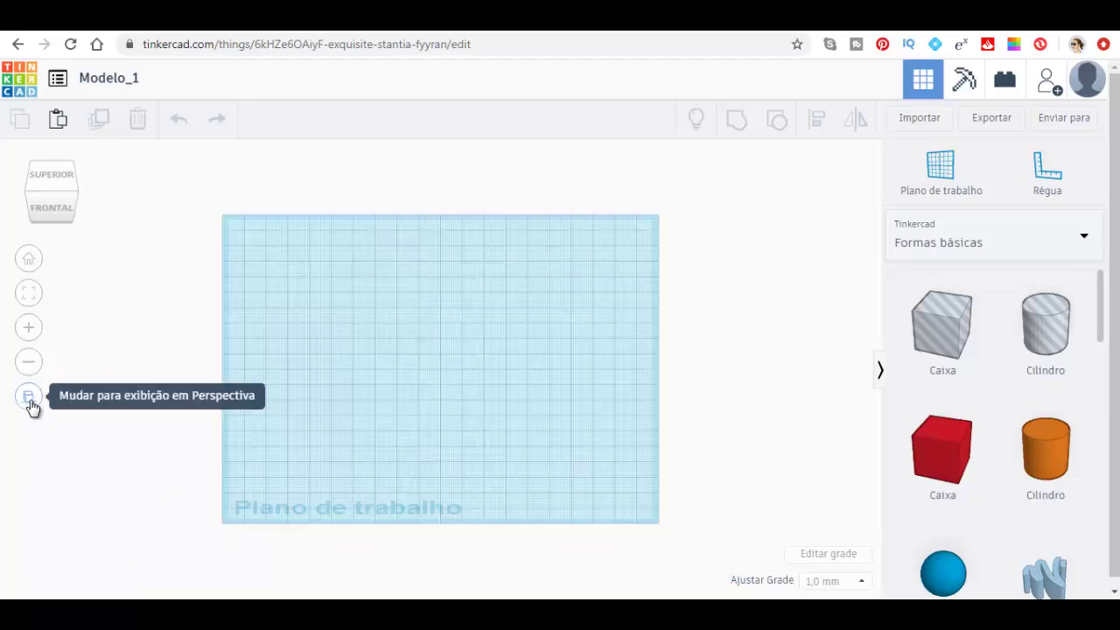
click(30, 405)
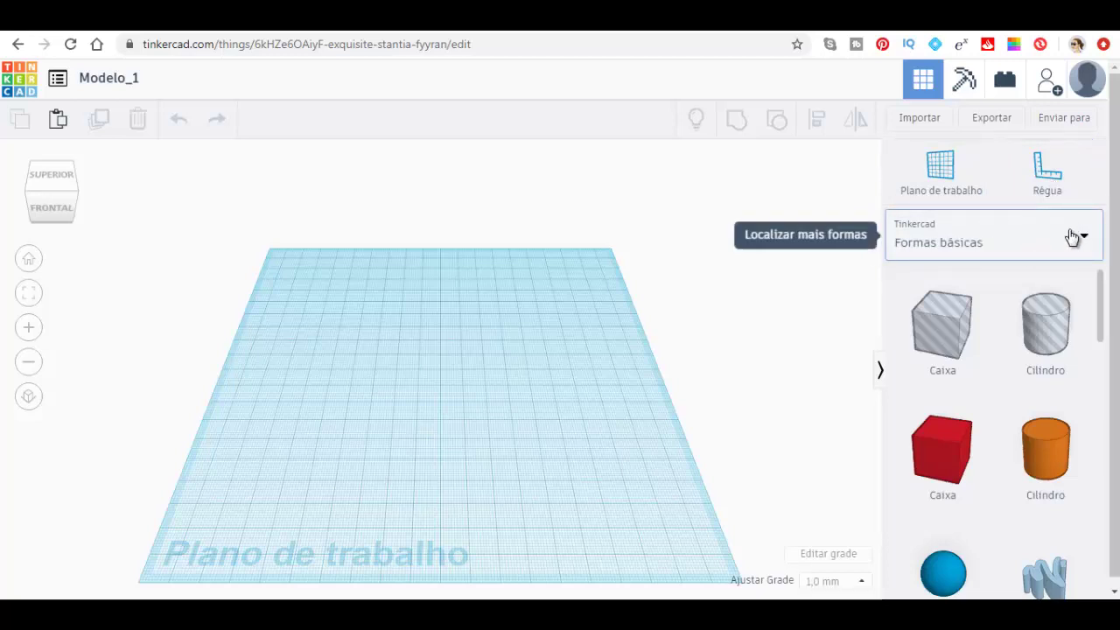
click(1071, 237)
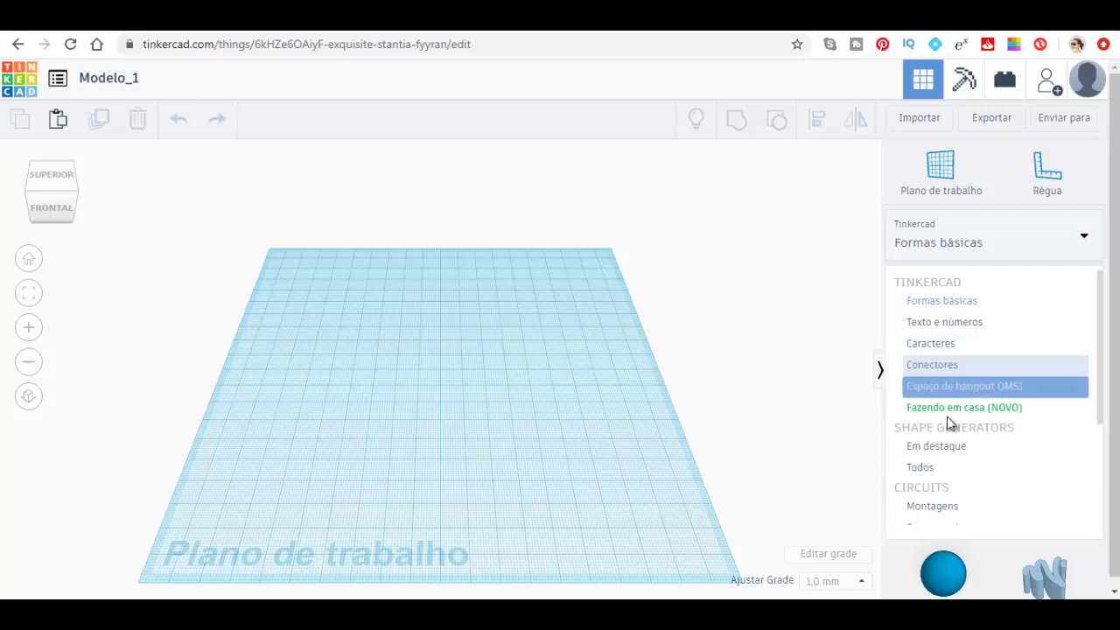
scroll(986, 363, down, 2)
scroll(986, 363, down, 1)
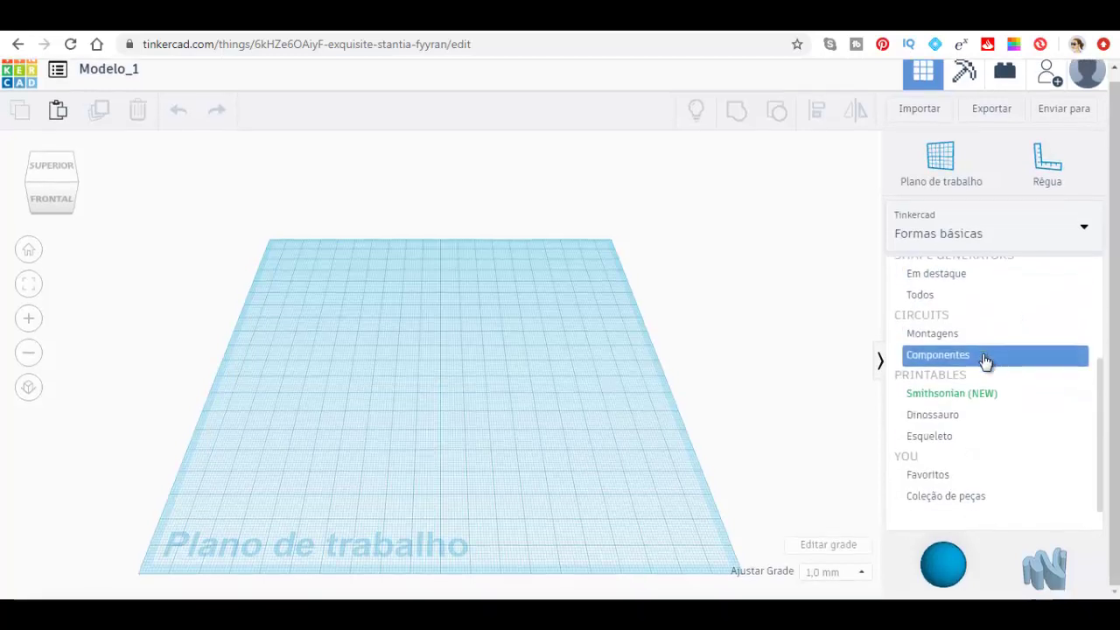
scroll(982, 478, up, 2)
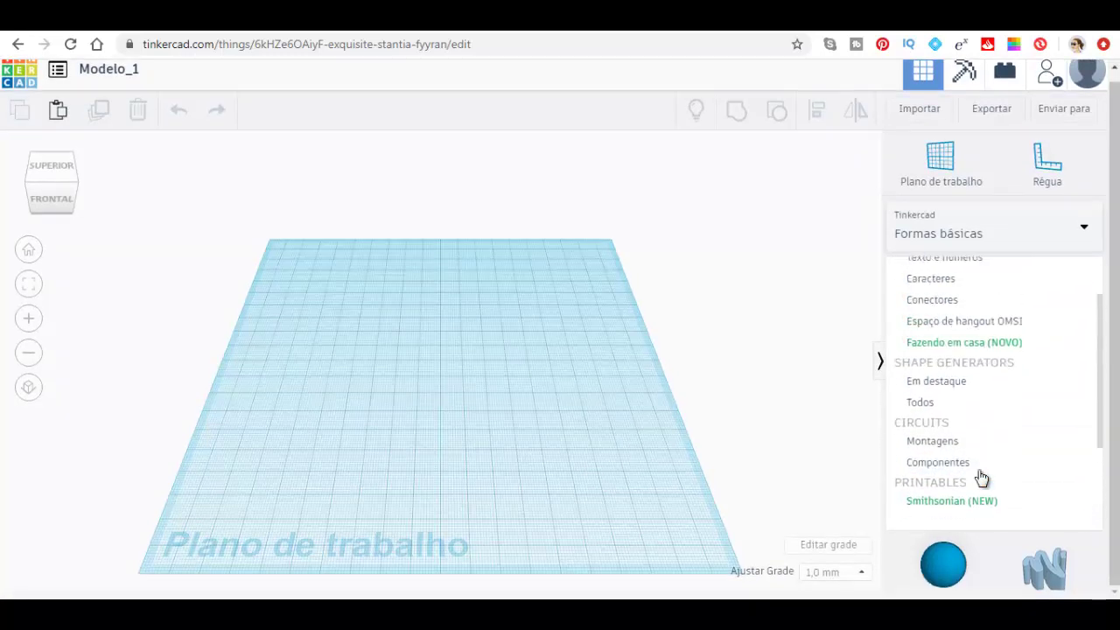
scroll(987, 420, up, 2)
click(974, 301)
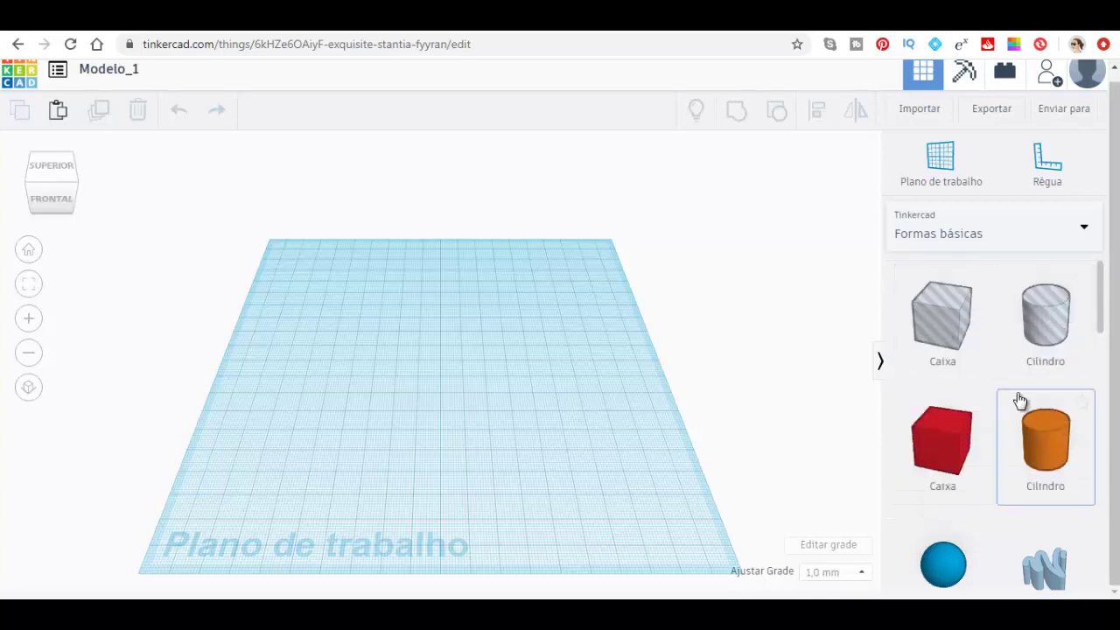
scroll(1019, 402, down, 1)
scroll(1019, 402, down, 3)
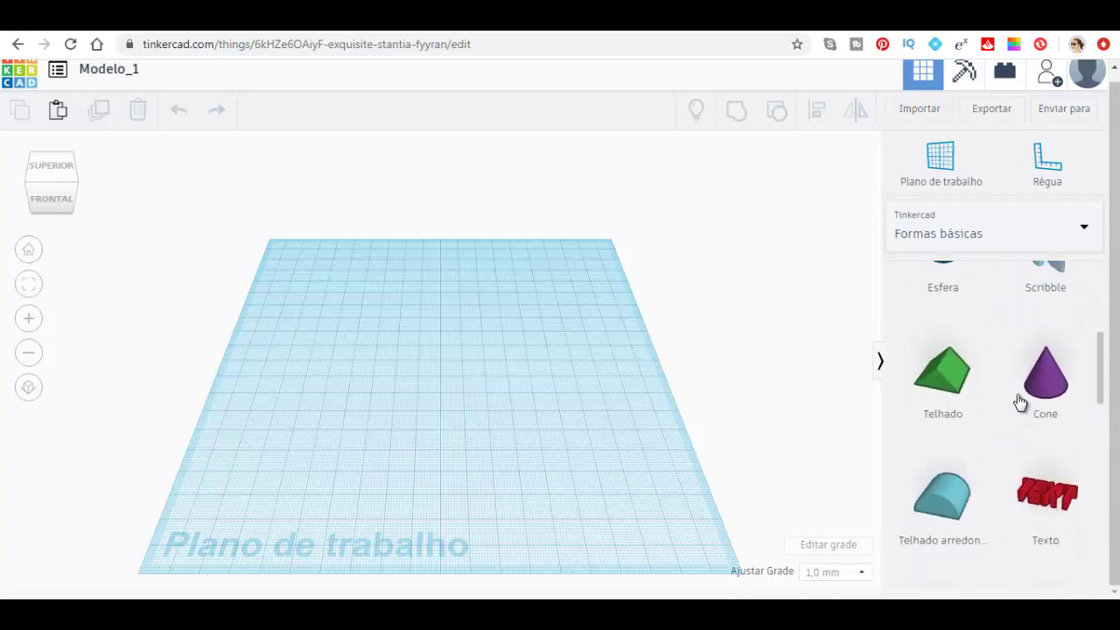
scroll(1019, 401, down, 1)
scroll(1019, 402, down, 2)
scroll(1020, 401, down, 3)
scroll(1019, 402, down, 4)
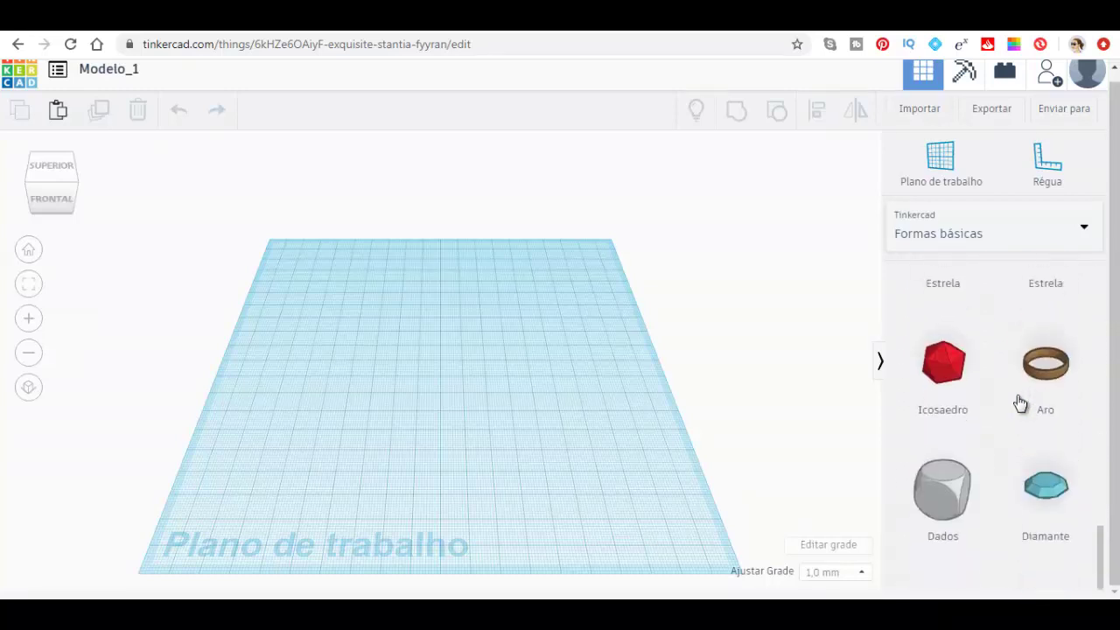
scroll(1020, 401, up, 1)
scroll(1020, 402, up, 3)
scroll(1019, 402, up, 4)
scroll(1019, 402, up, 2)
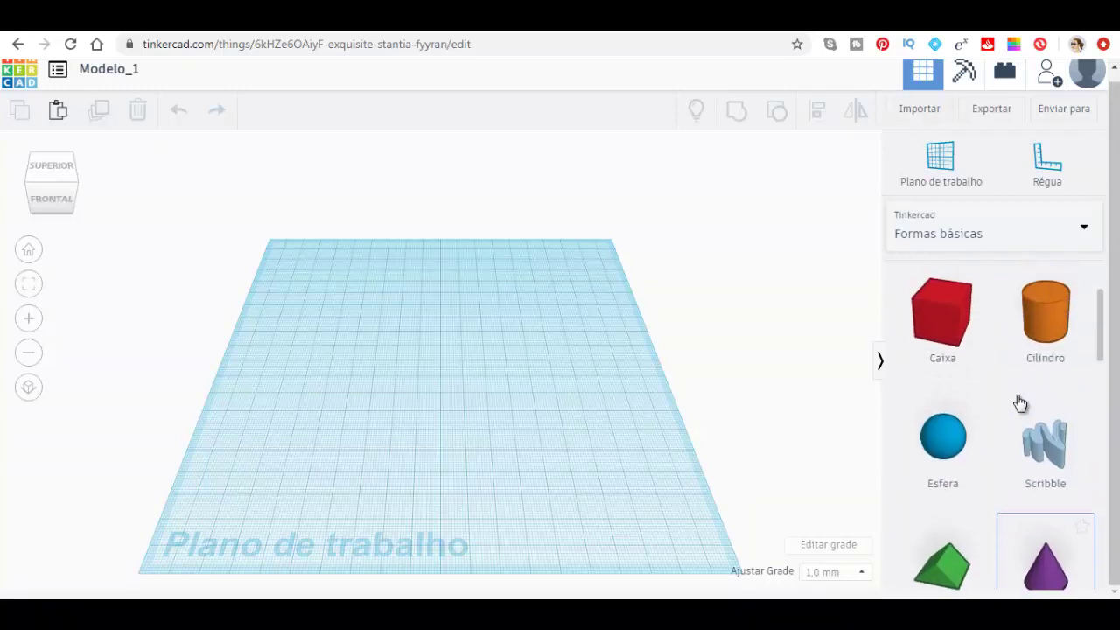
scroll(1019, 401, up, 2)
scroll(1019, 403, down, 1)
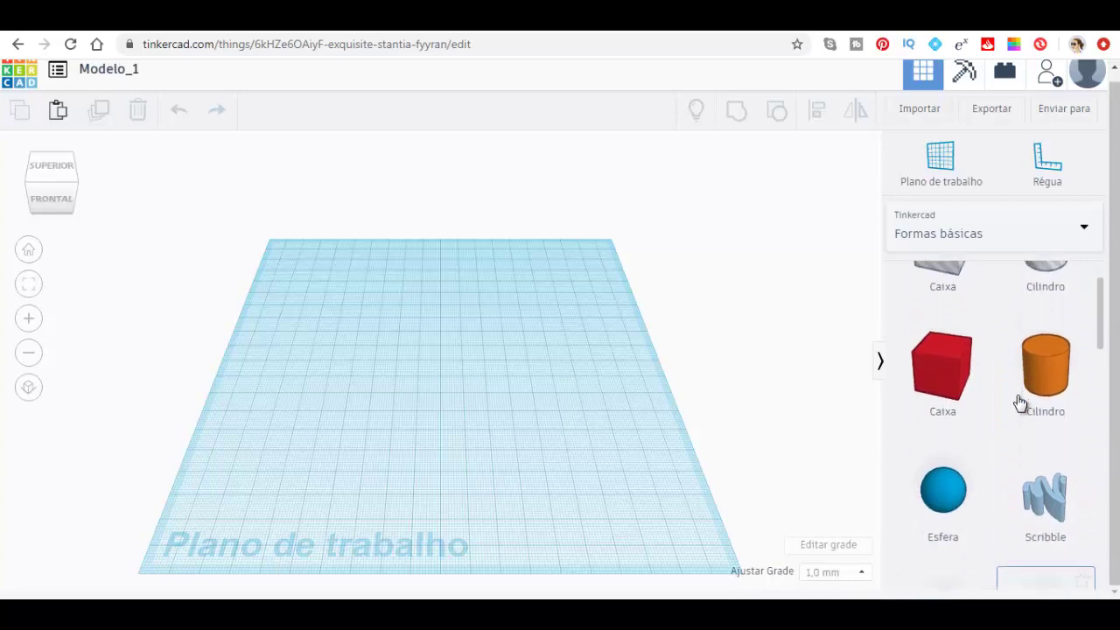
scroll(1020, 405, up, 1)
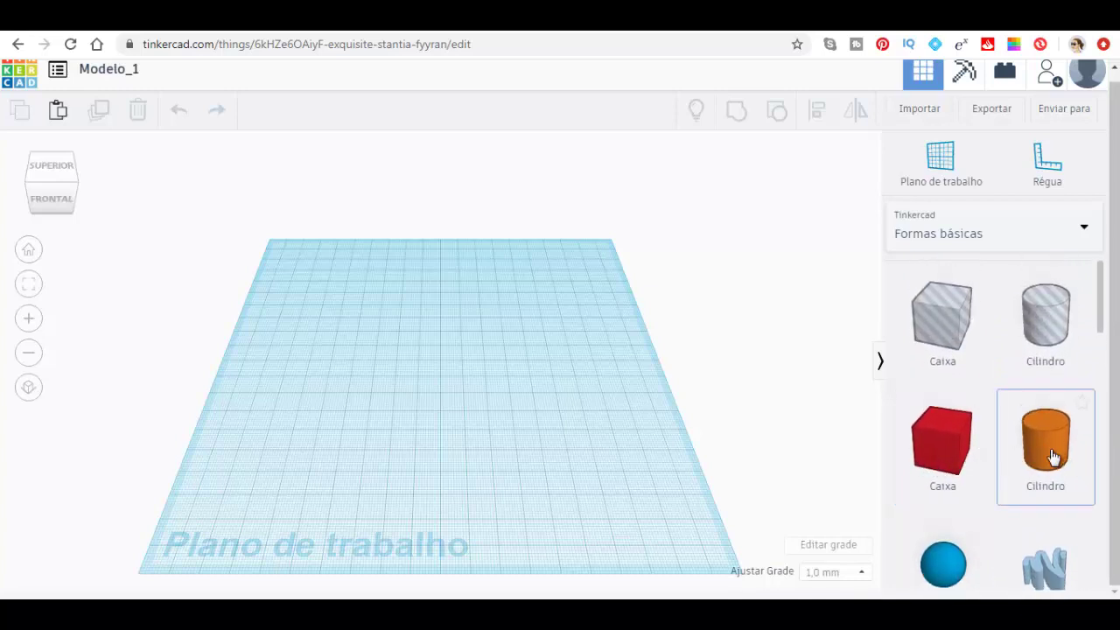
scroll(1052, 457, down, 2)
scroll(1053, 457, down, 1)
scroll(1053, 457, down, 2)
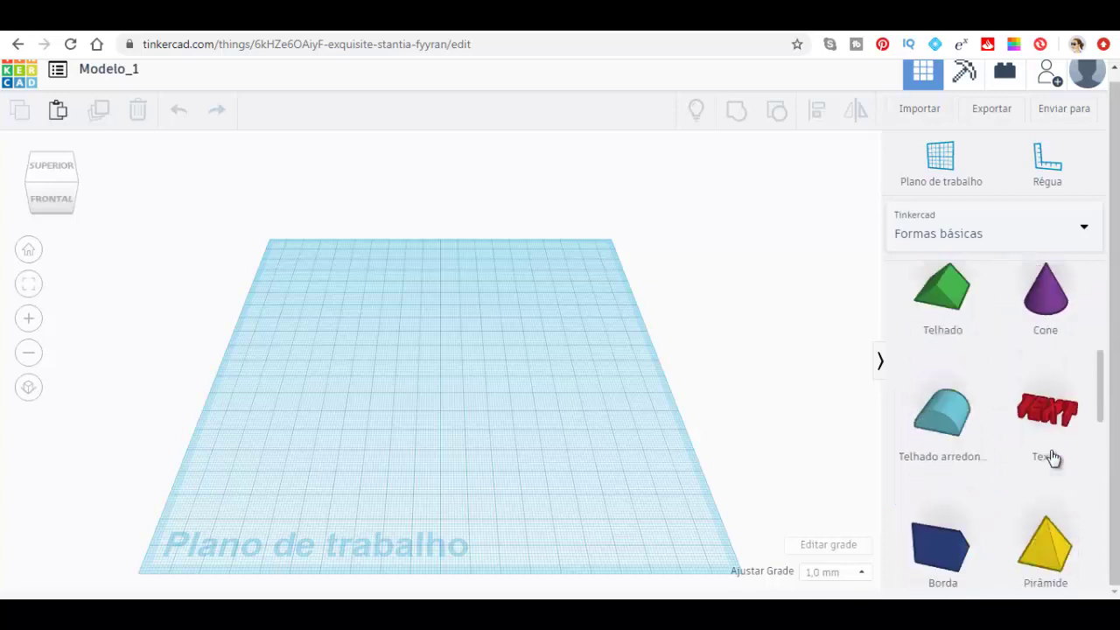
scroll(1052, 458, down, 2)
scroll(1053, 457, up, 7)
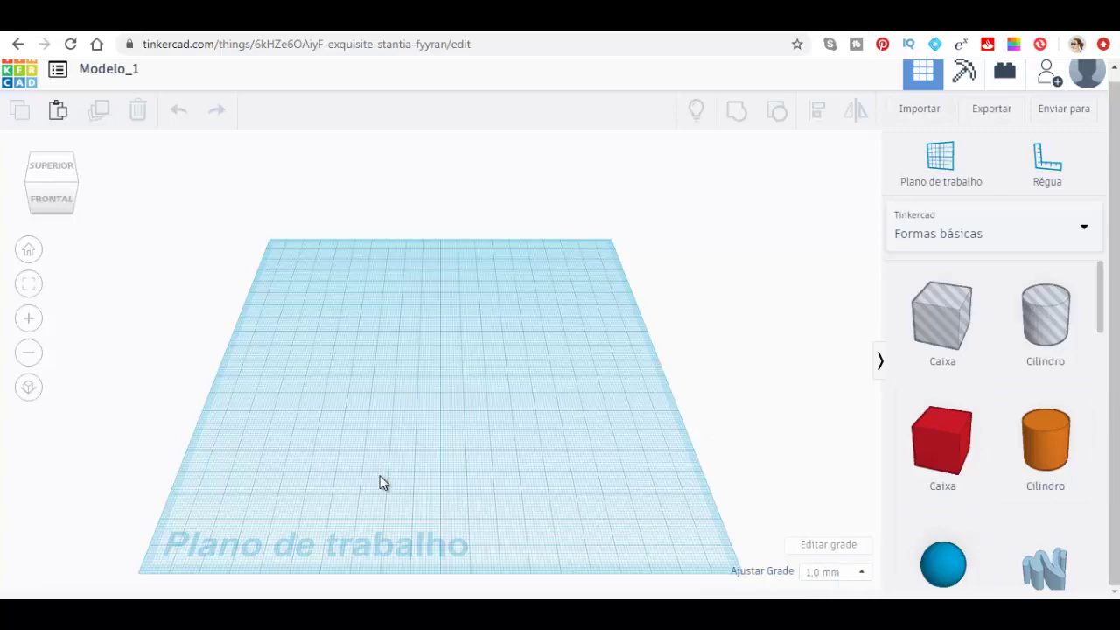
scroll(380, 478, up, 2)
scroll(379, 477, up, 3)
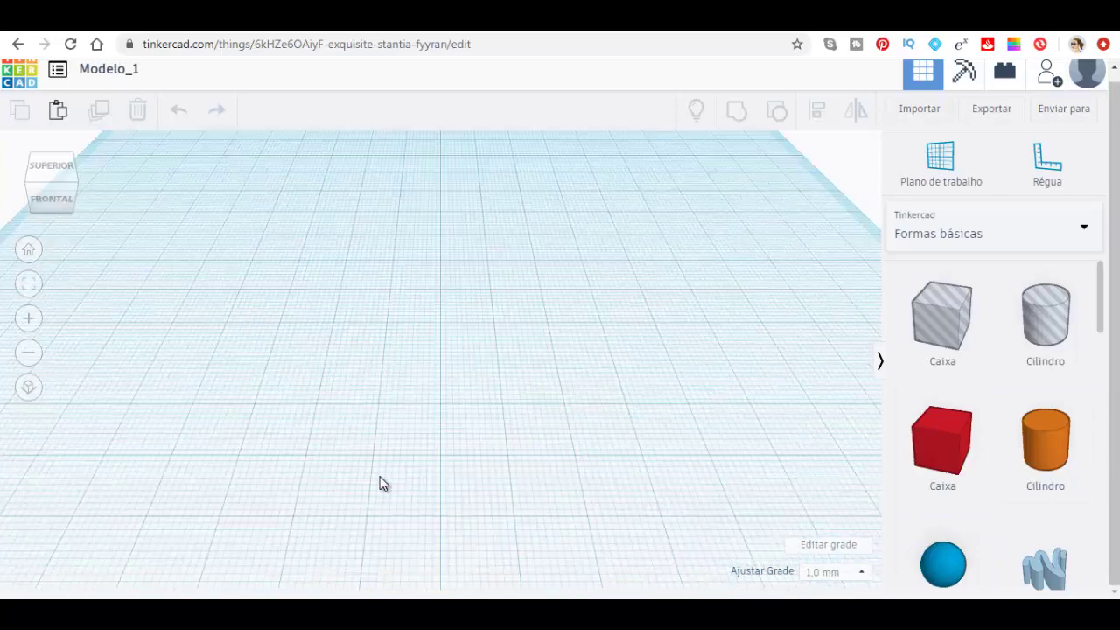
scroll(380, 478, up, 3)
scroll(382, 482, up, 2)
scroll(381, 482, up, 2)
scroll(381, 482, up, 2)
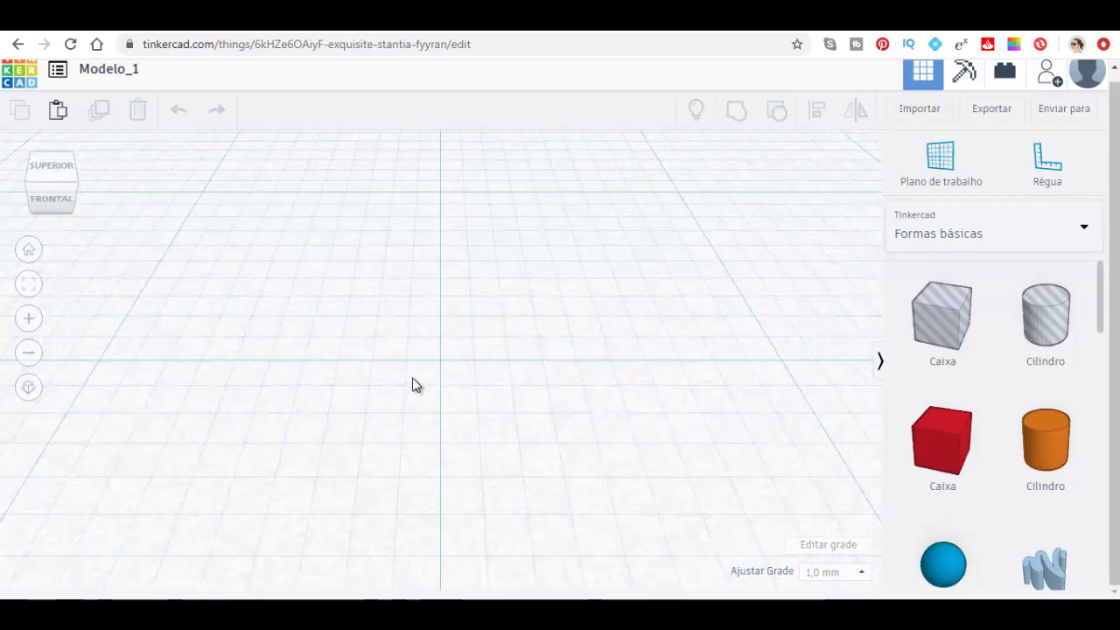
click(861, 574)
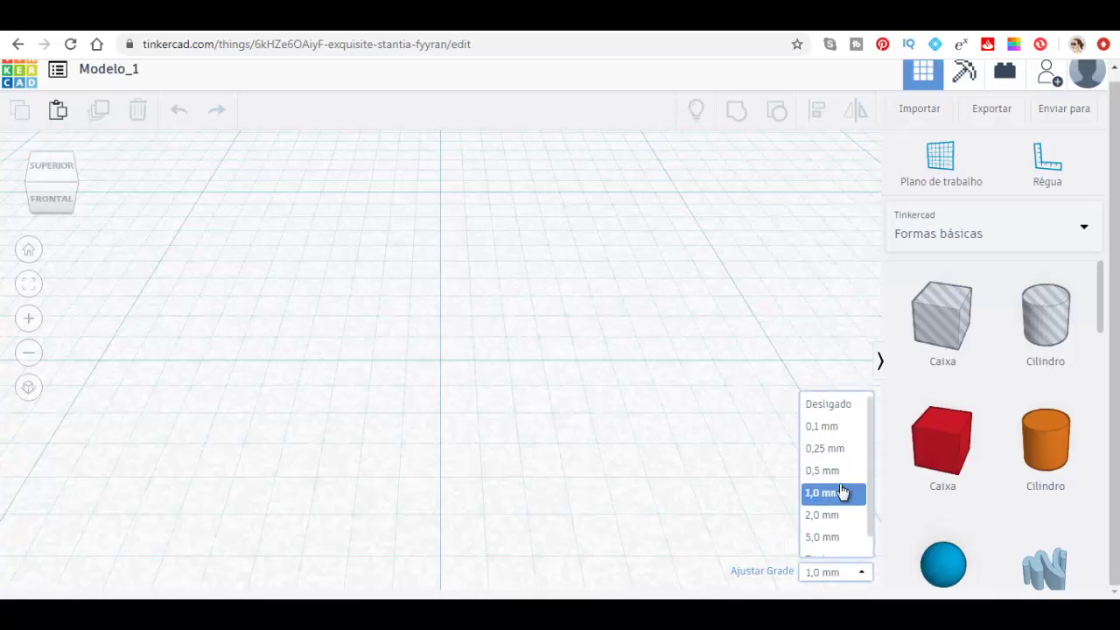
scroll(838, 500, down, 1)
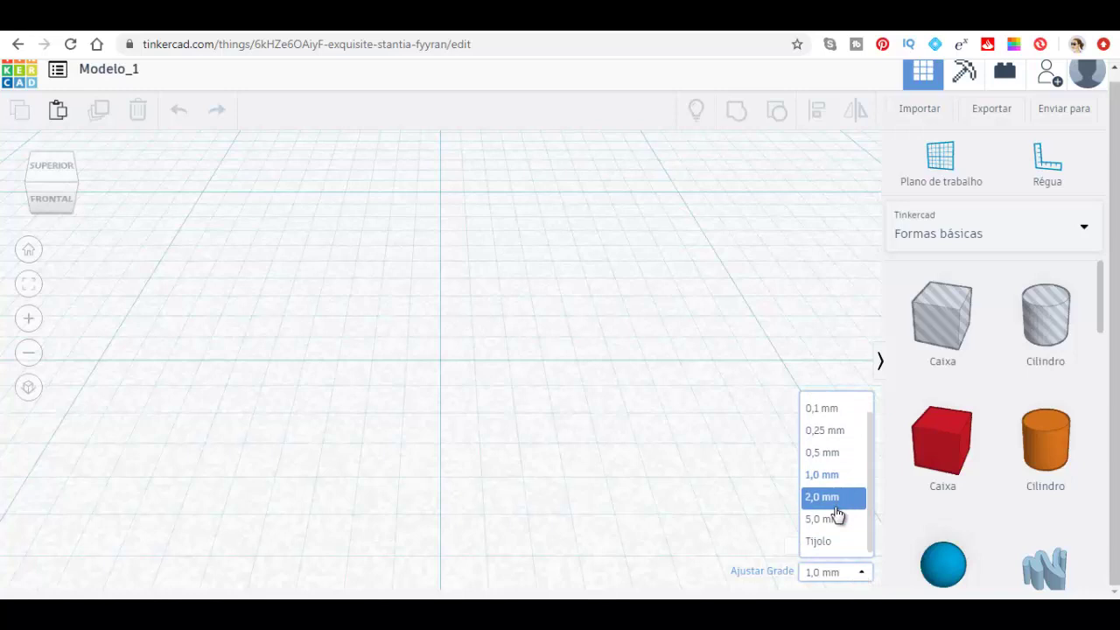
click(834, 482)
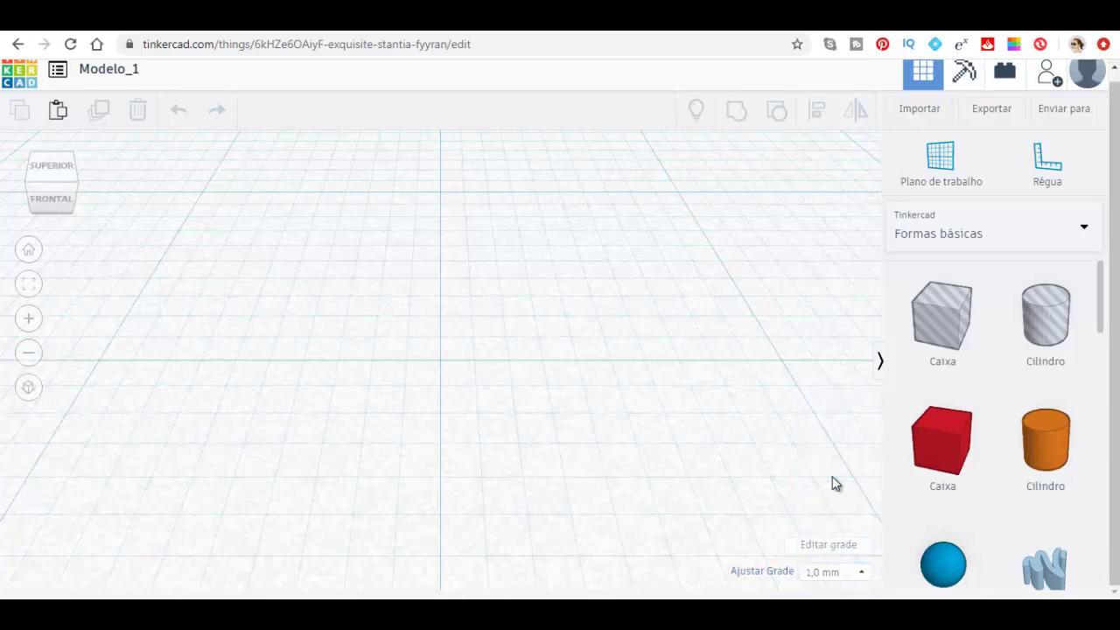
click(862, 574)
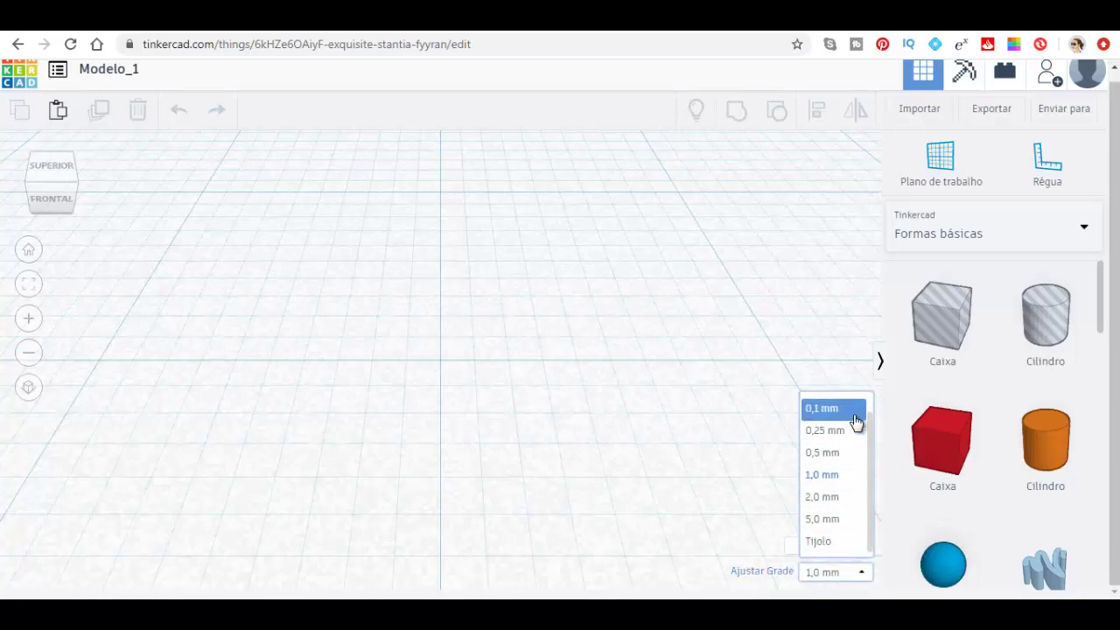
click(838, 475)
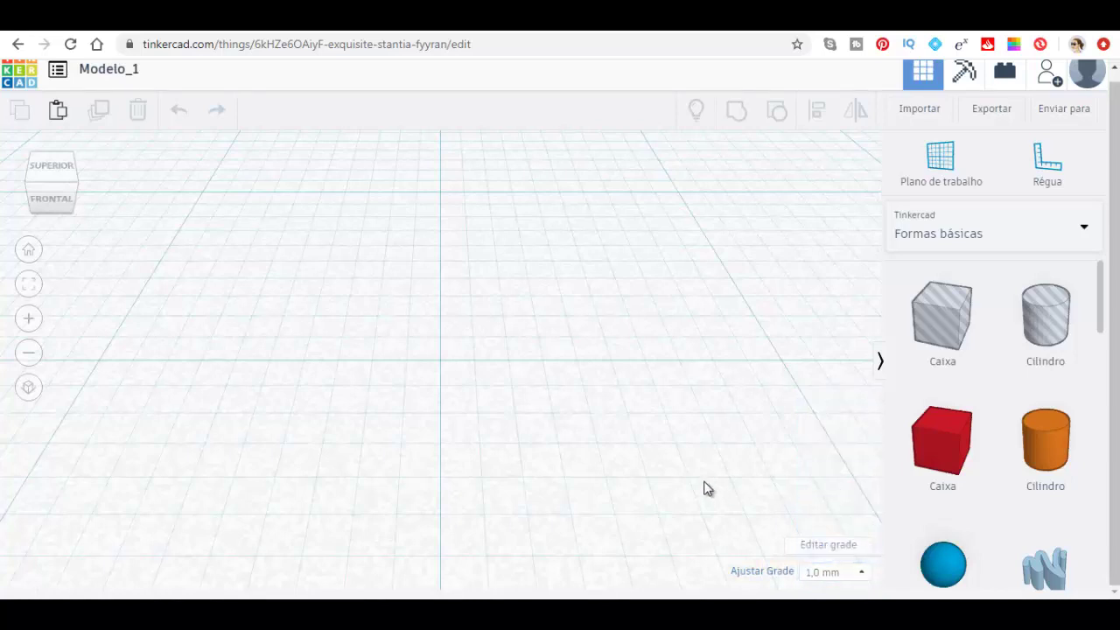
click(837, 547)
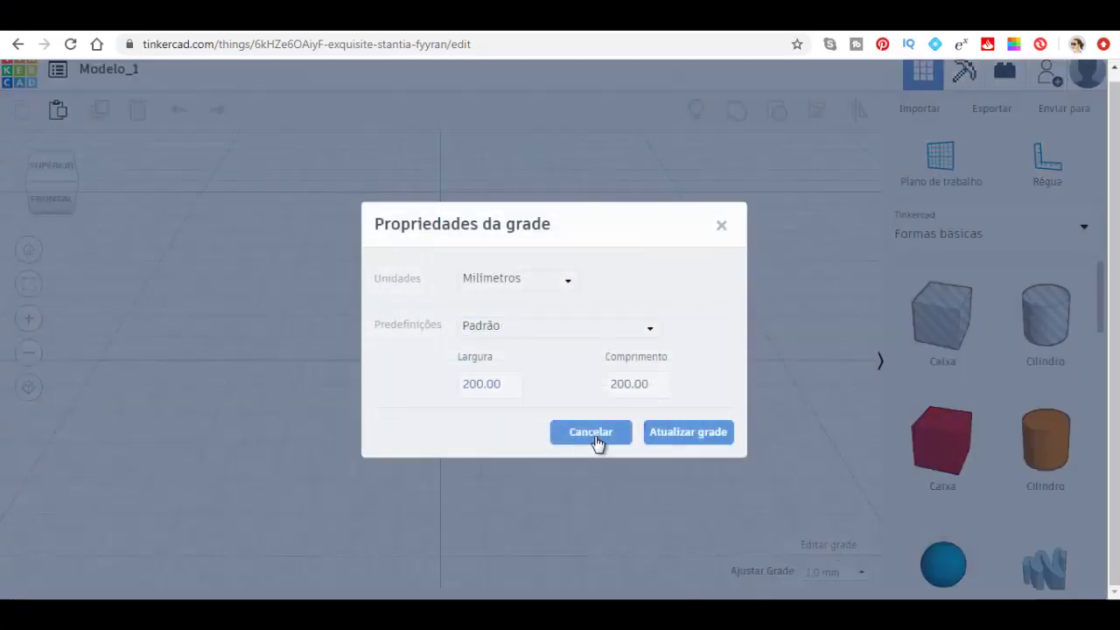
click(564, 289)
click(565, 289)
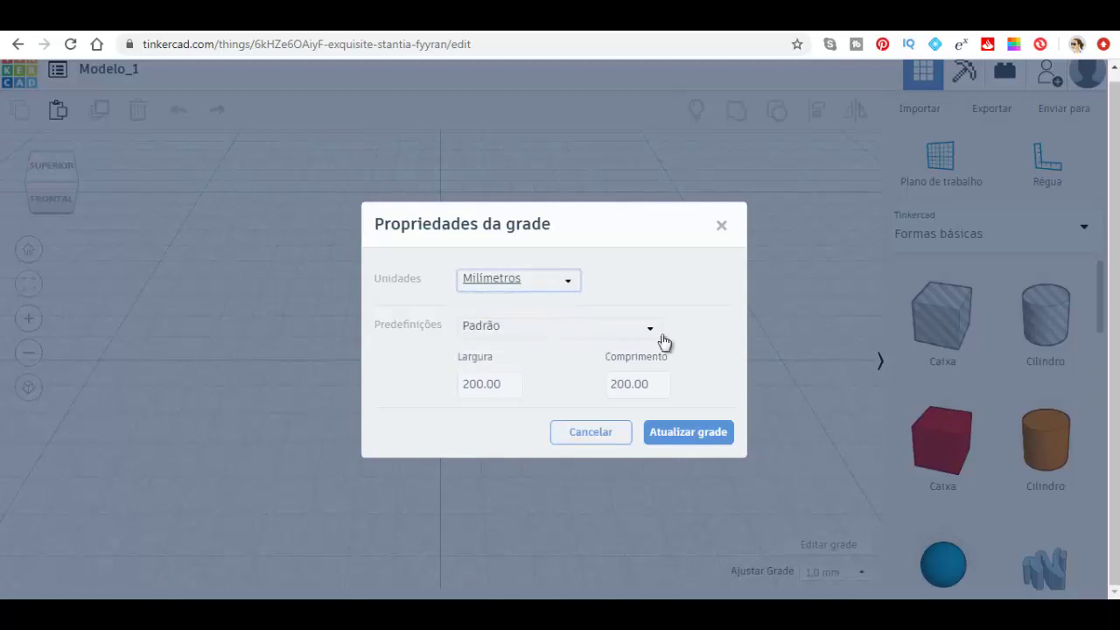
click(670, 429)
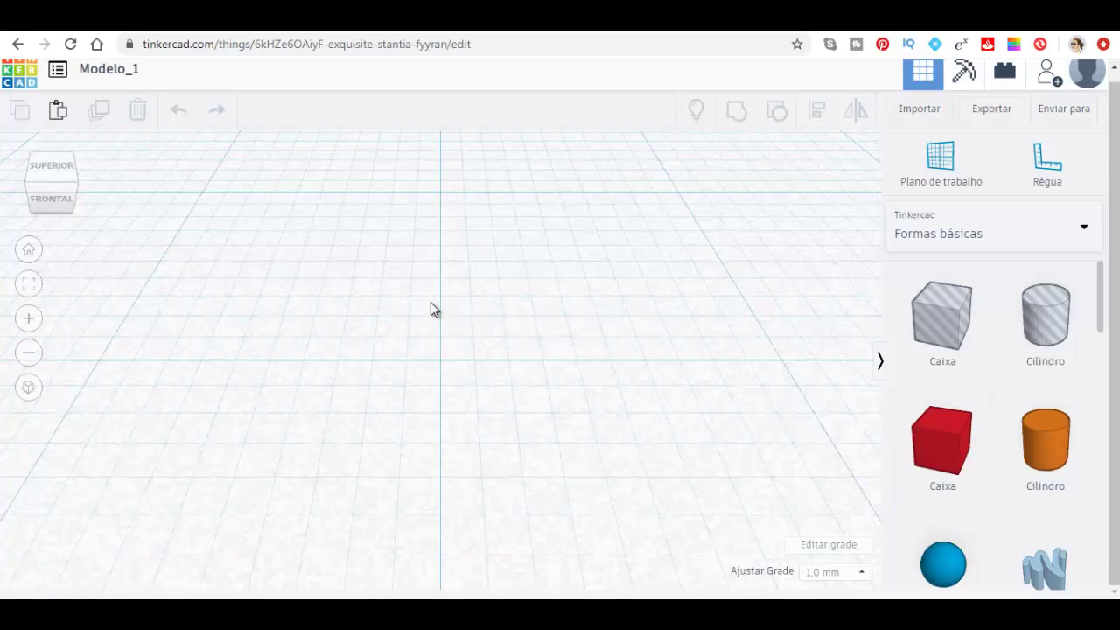
scroll(439, 302, up, 3)
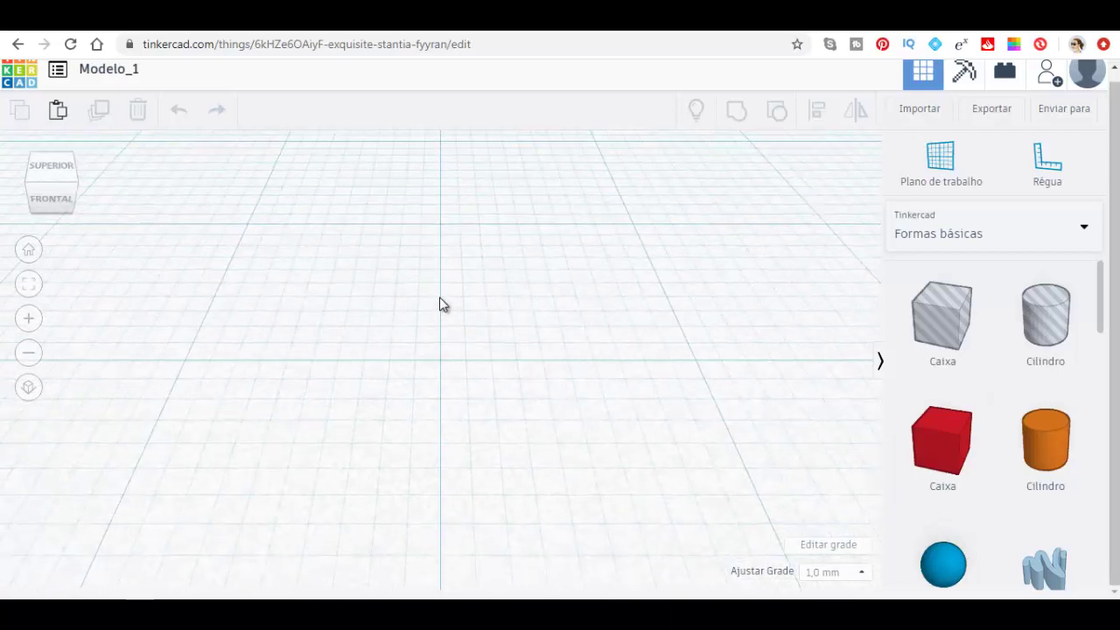
scroll(440, 297, down, 3)
scroll(440, 298, down, 2)
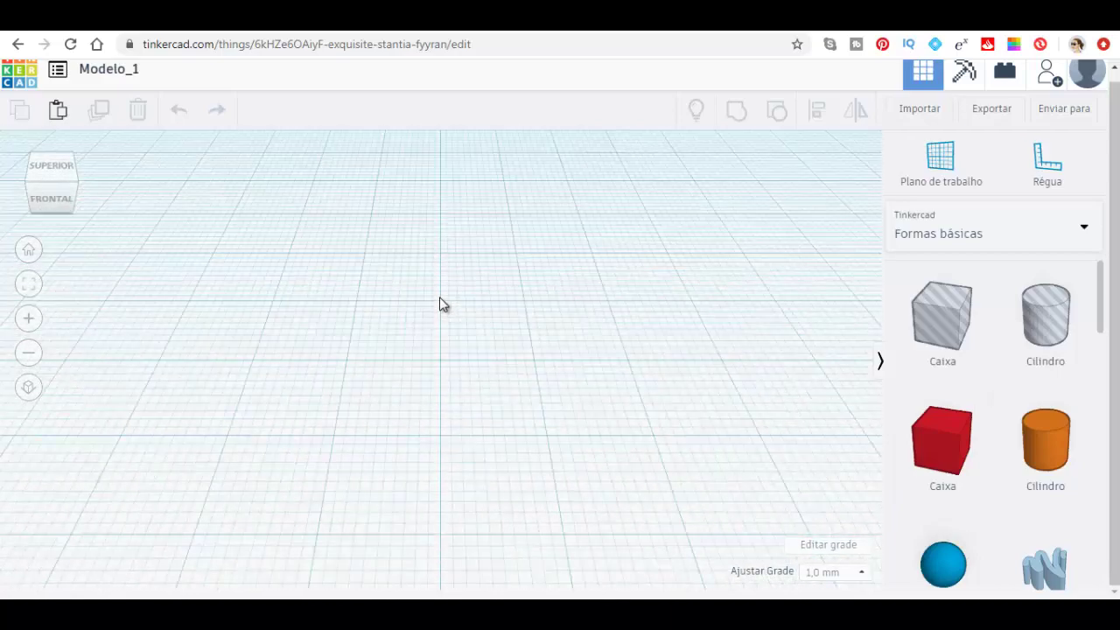
scroll(440, 298, down, 3)
scroll(439, 302, down, 2)
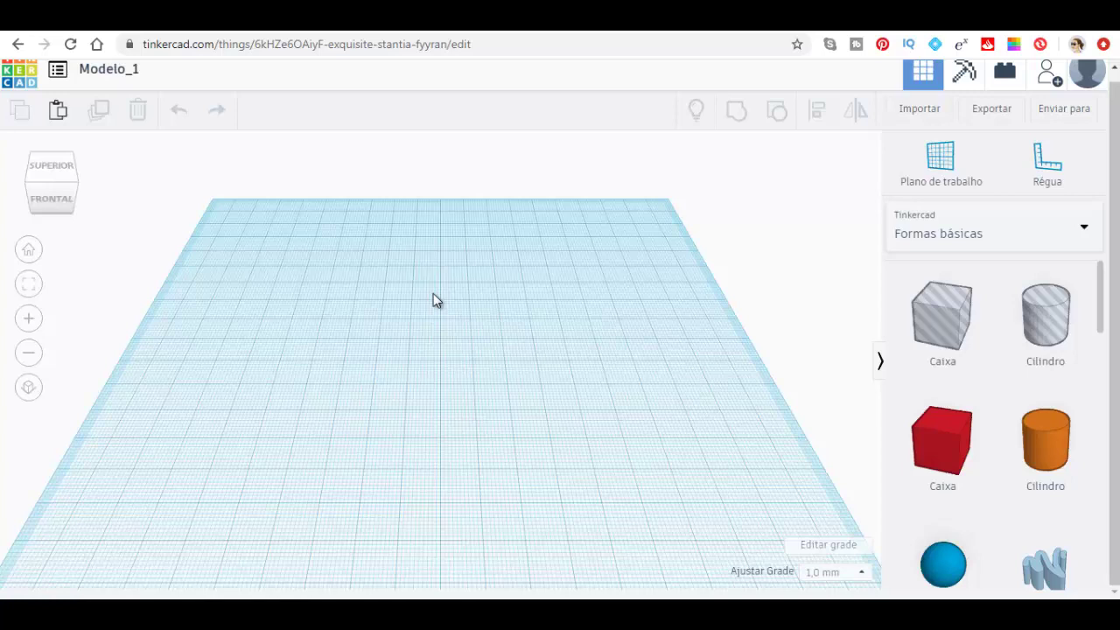
mouse_move(942, 446)
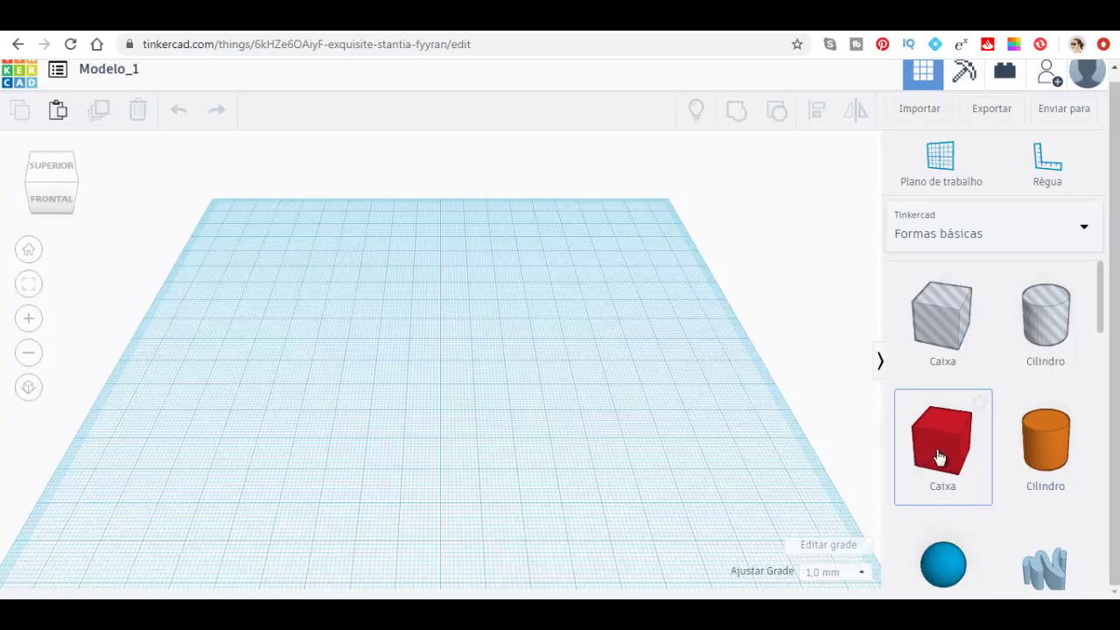
Place a red box near the workplane centre, sized 30 mm wide, 40 mm long, 10 mm tall
drag(938, 456, 414, 387)
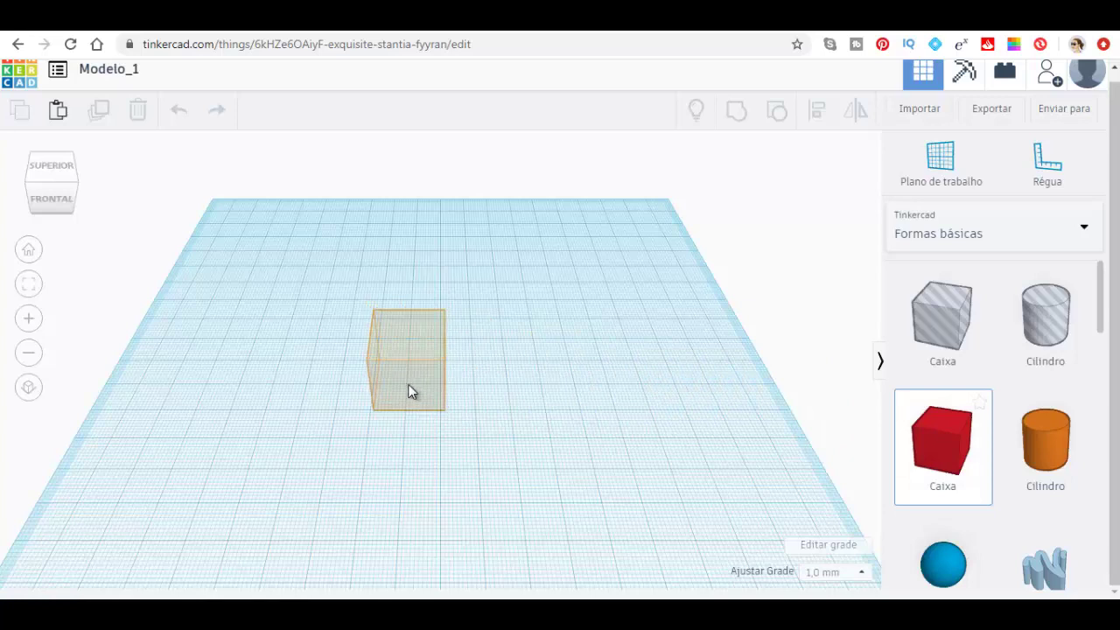
drag(414, 387, 407, 389)
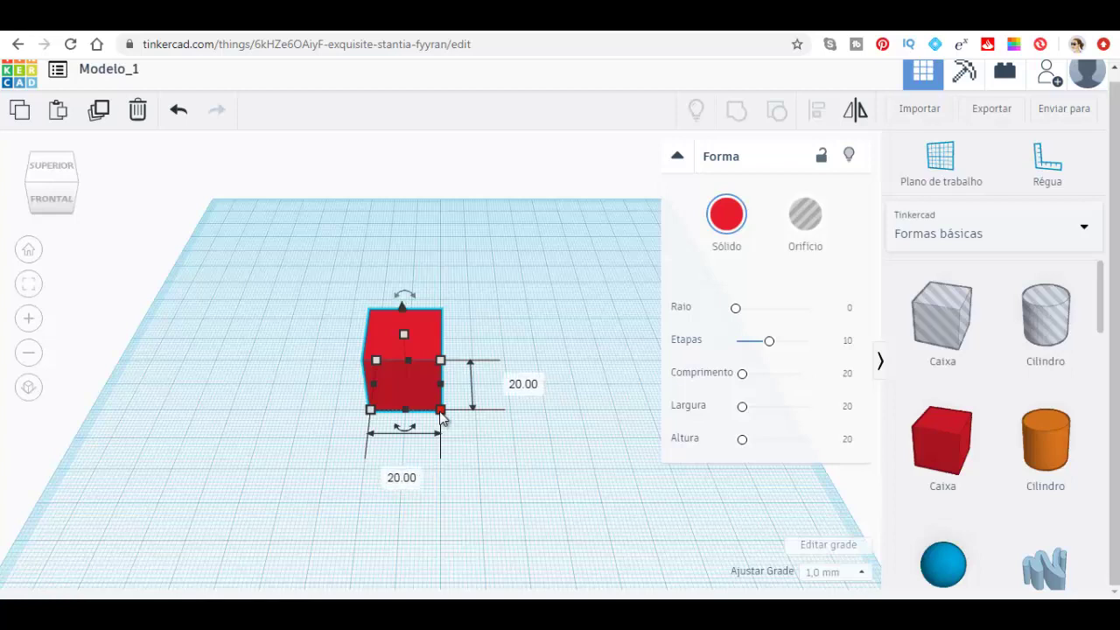
click(416, 479)
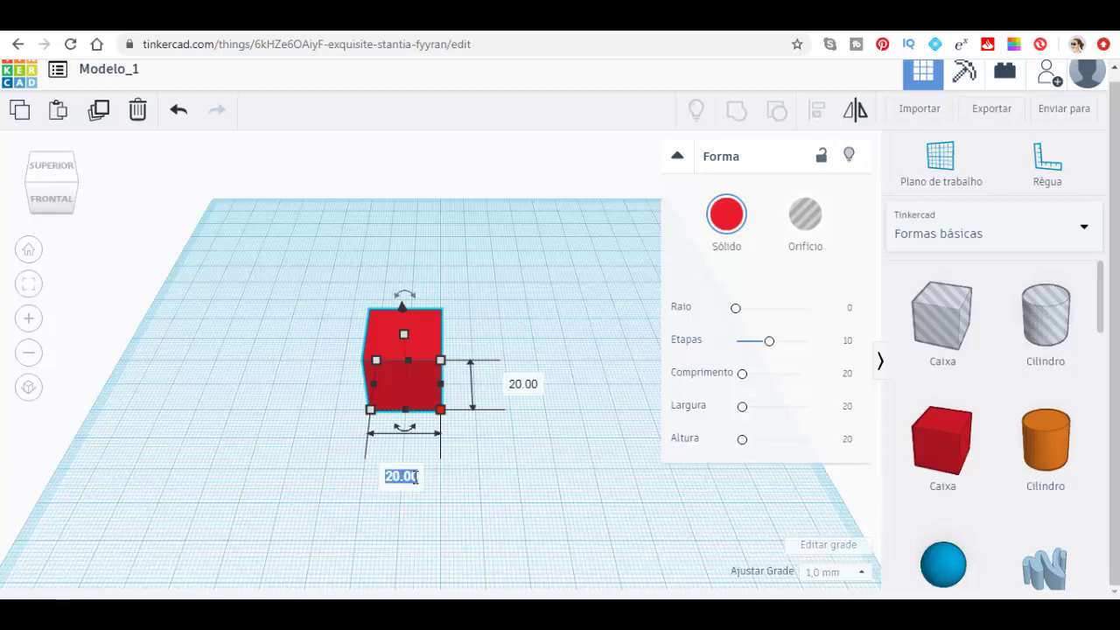
text(30)
key(Tab)
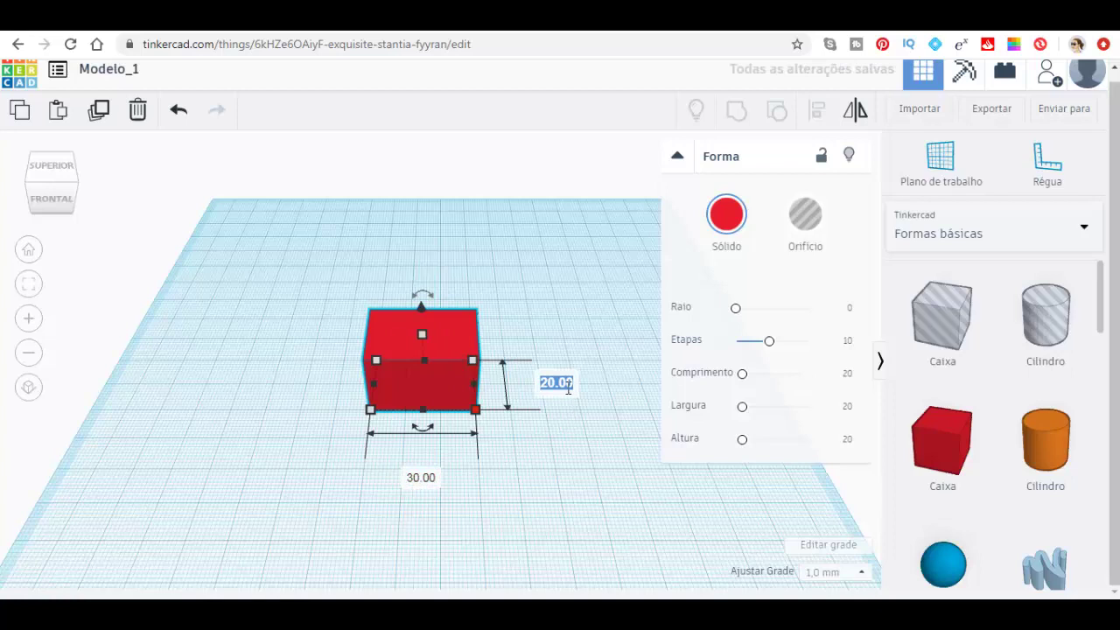
text(3)
key(Return)
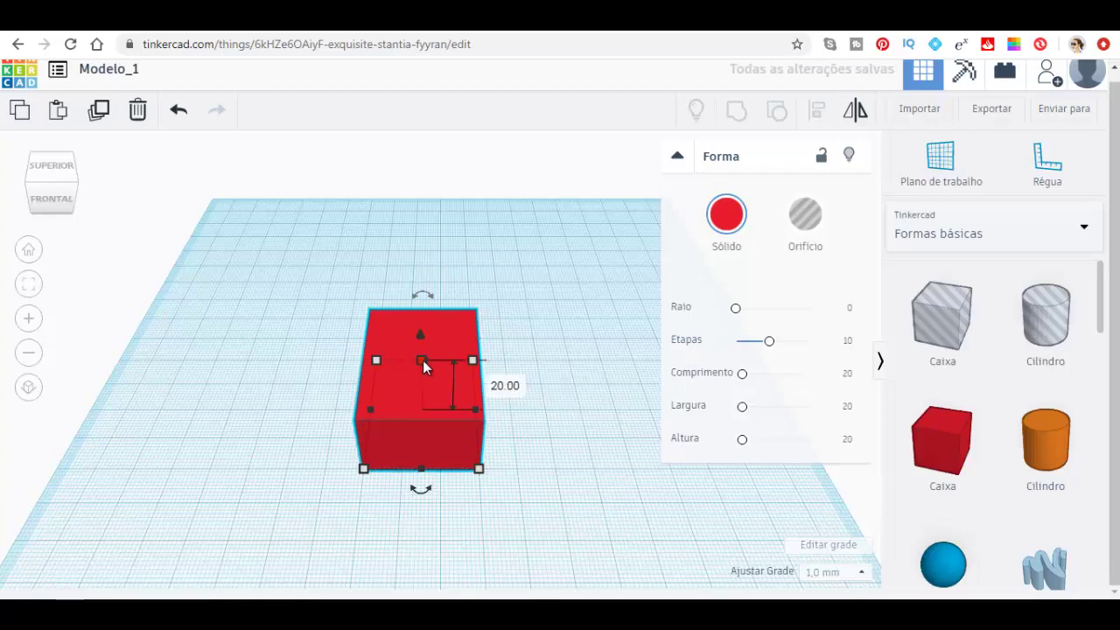
click(504, 385)
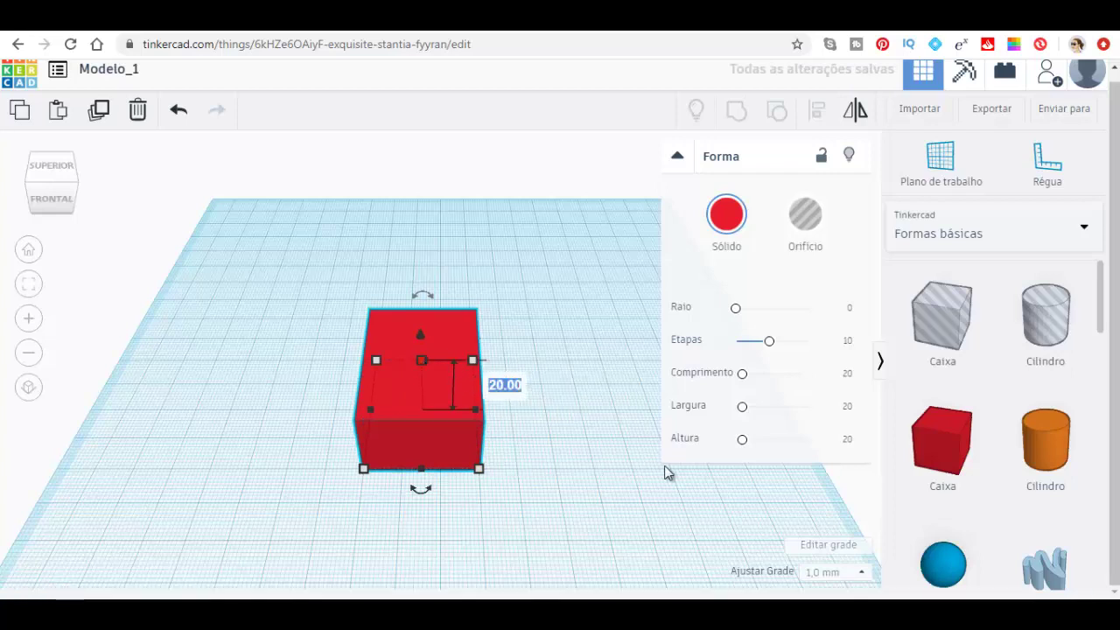
text(10)
key(Return)
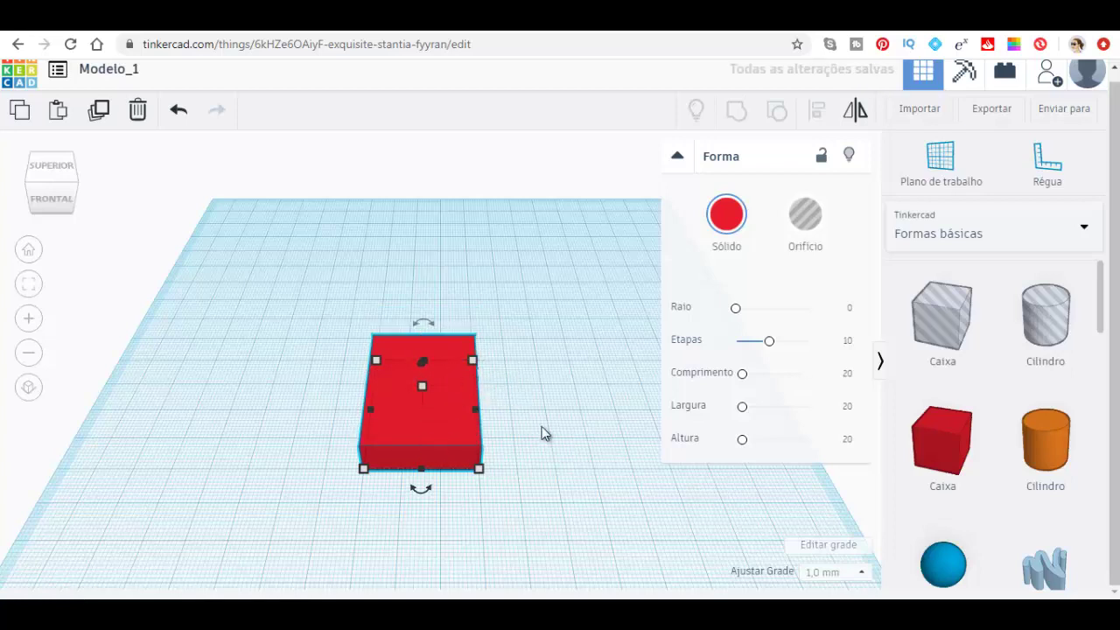
click(560, 423)
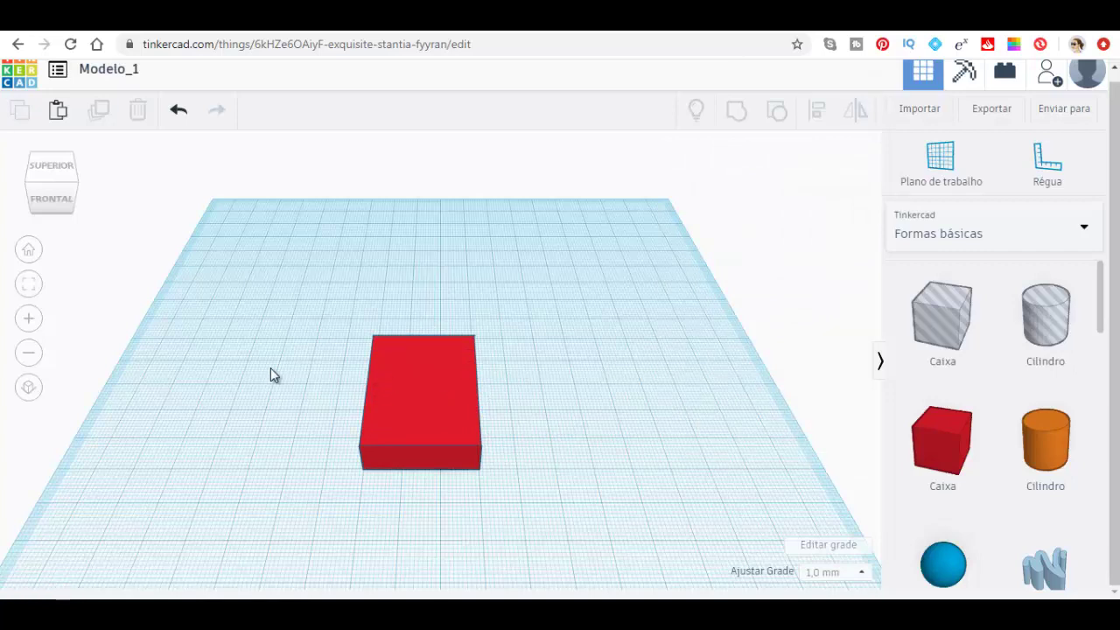
Toggle between orthographic and perspective views, finishing on the SUPERIOR top view of the box
click(30, 394)
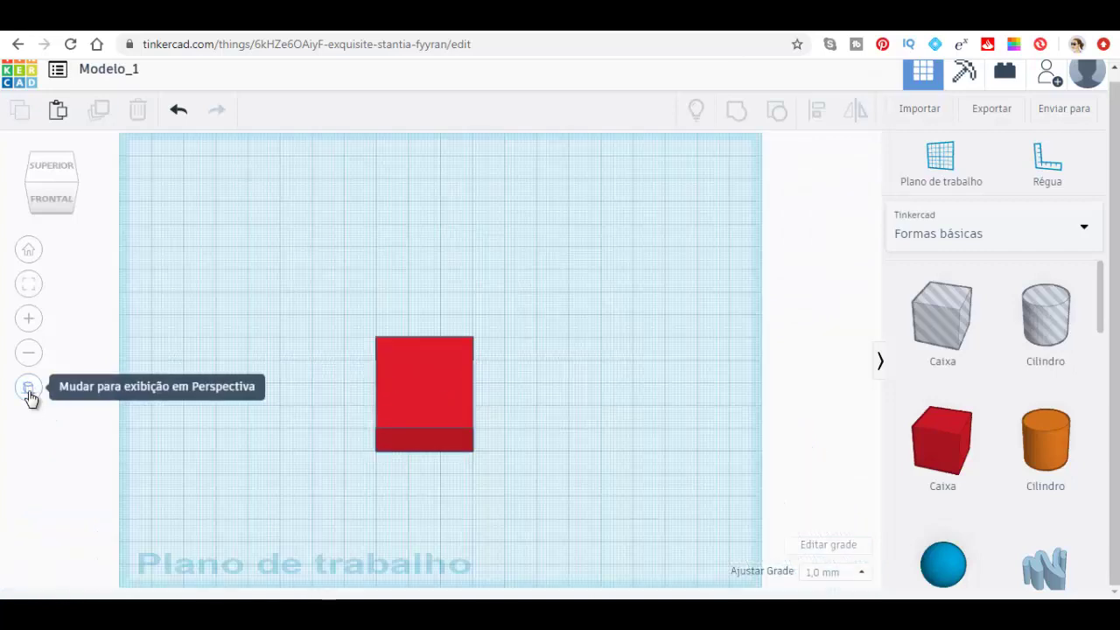
click(29, 396)
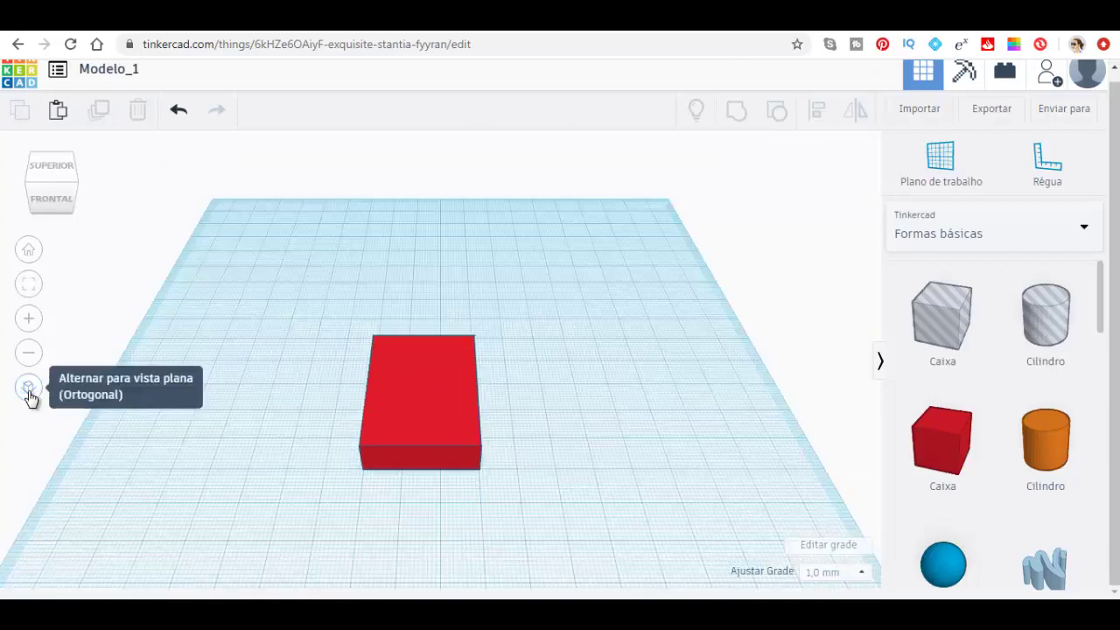
click(30, 395)
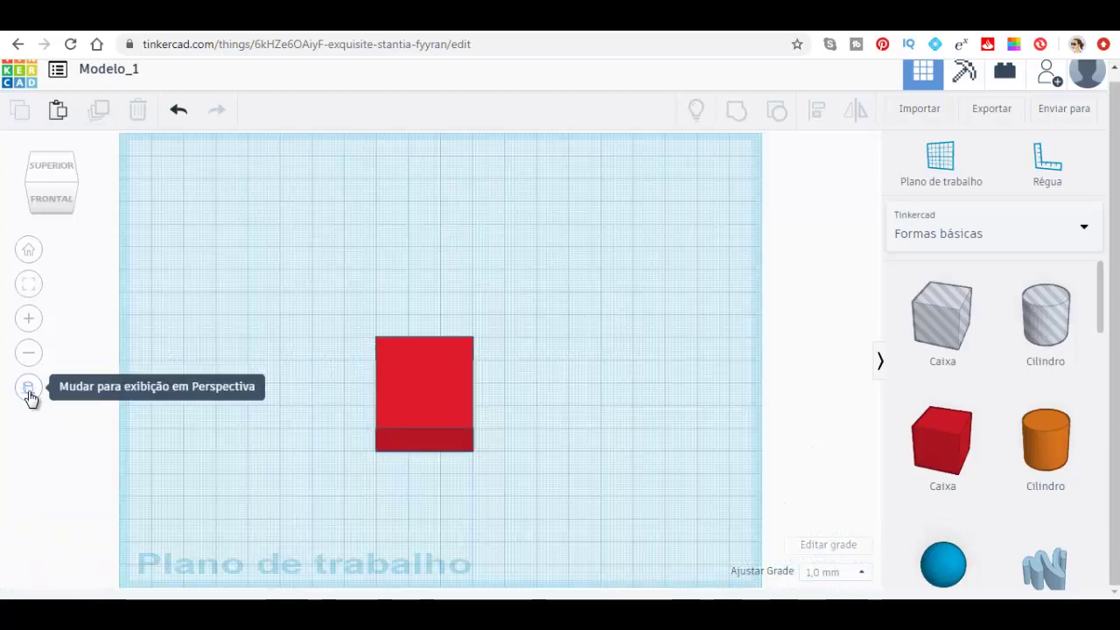
click(30, 396)
click(29, 396)
click(30, 396)
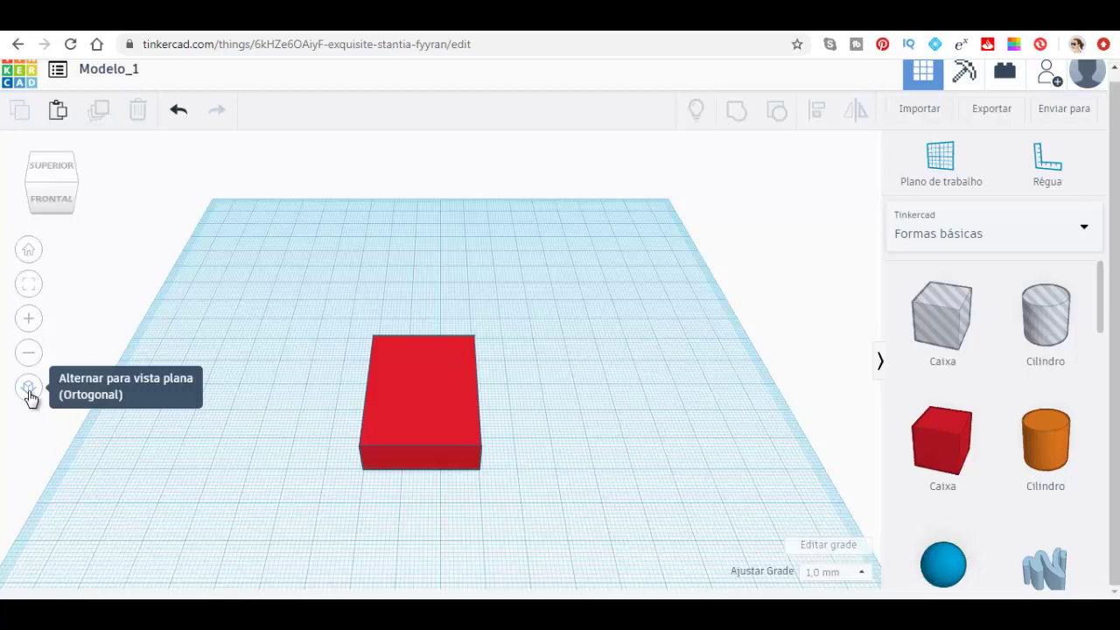
click(28, 387)
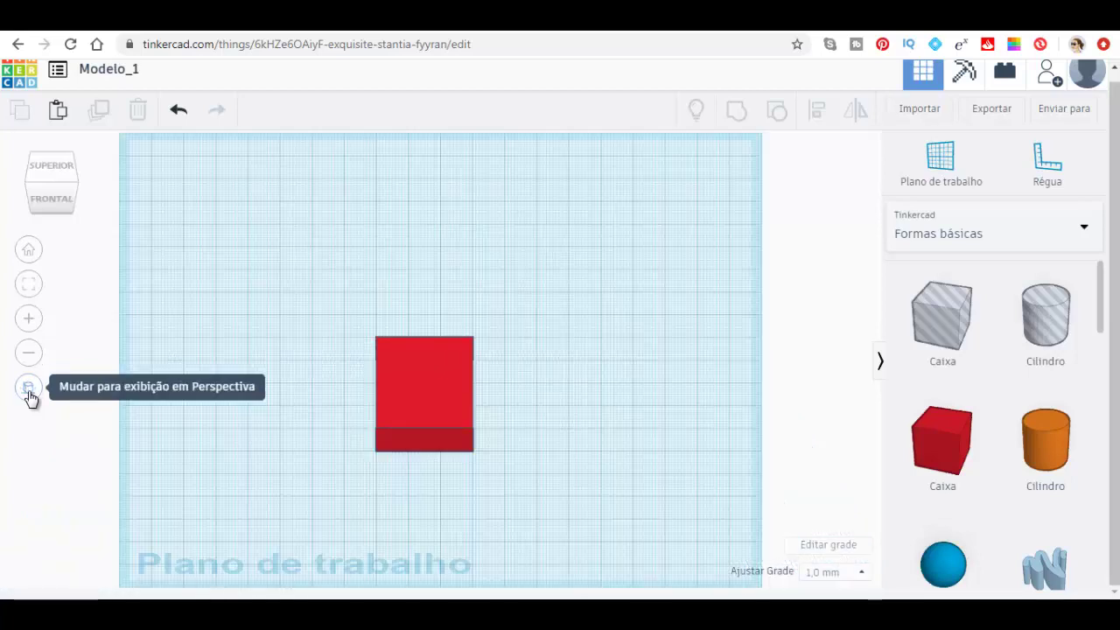
click(30, 392)
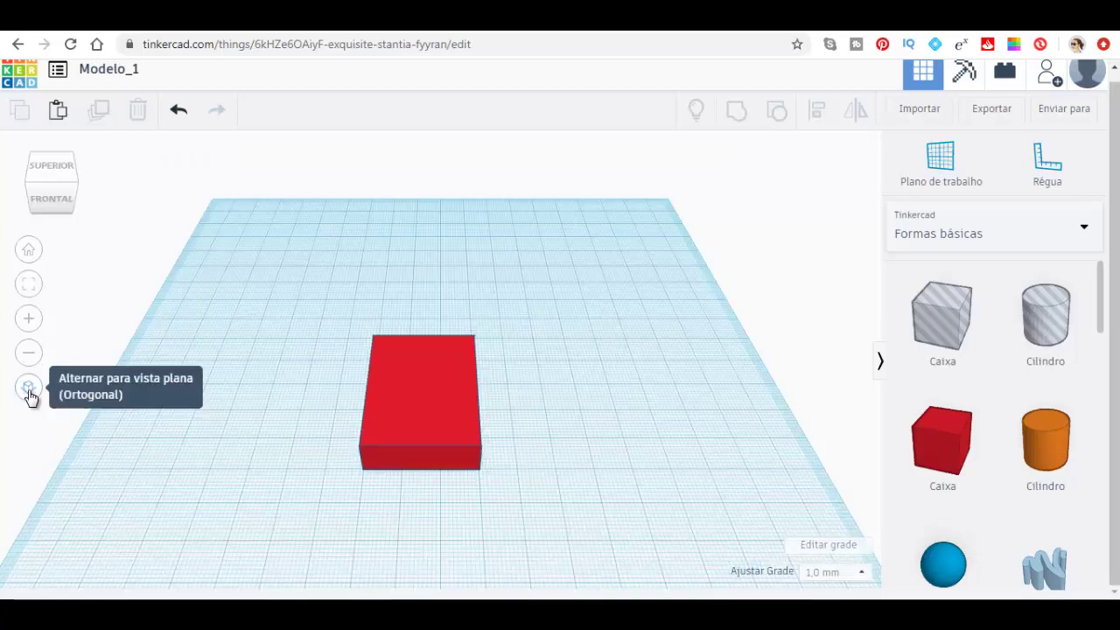
click(51, 168)
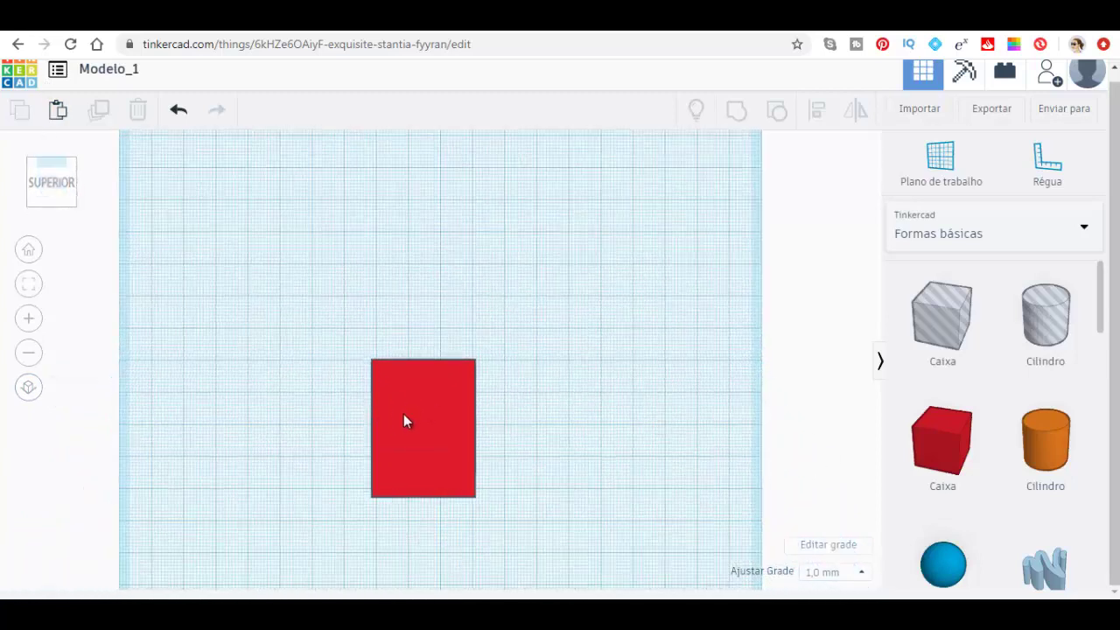
Frame the red box in an orthographic view, reselect it, and collapse its Forma settings
click(405, 427)
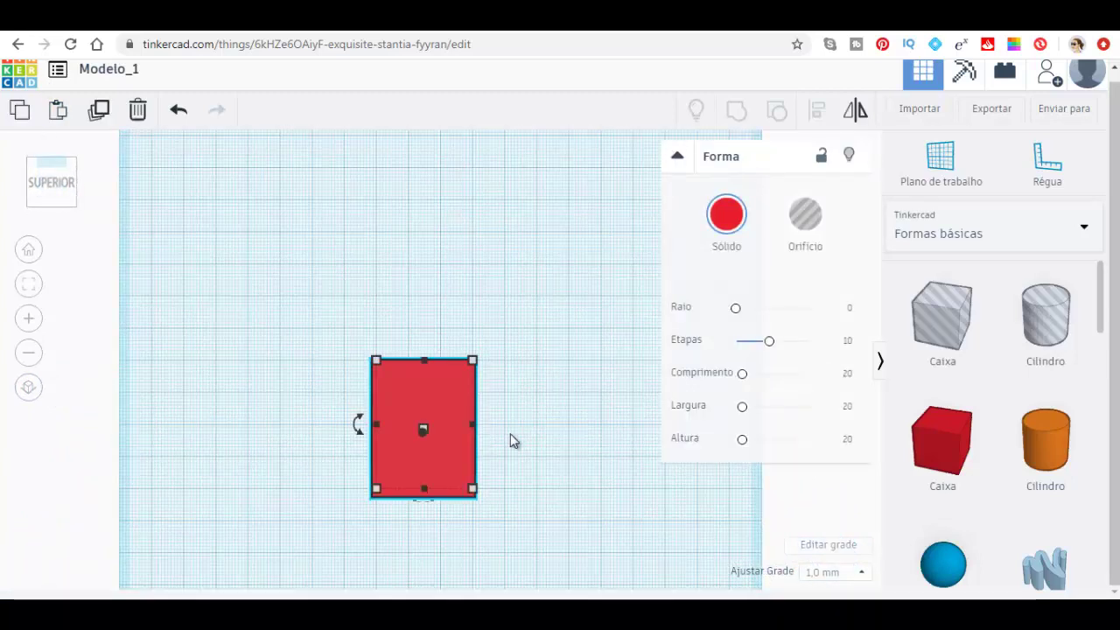
scroll(472, 446, down, 1)
scroll(477, 447, up, 4)
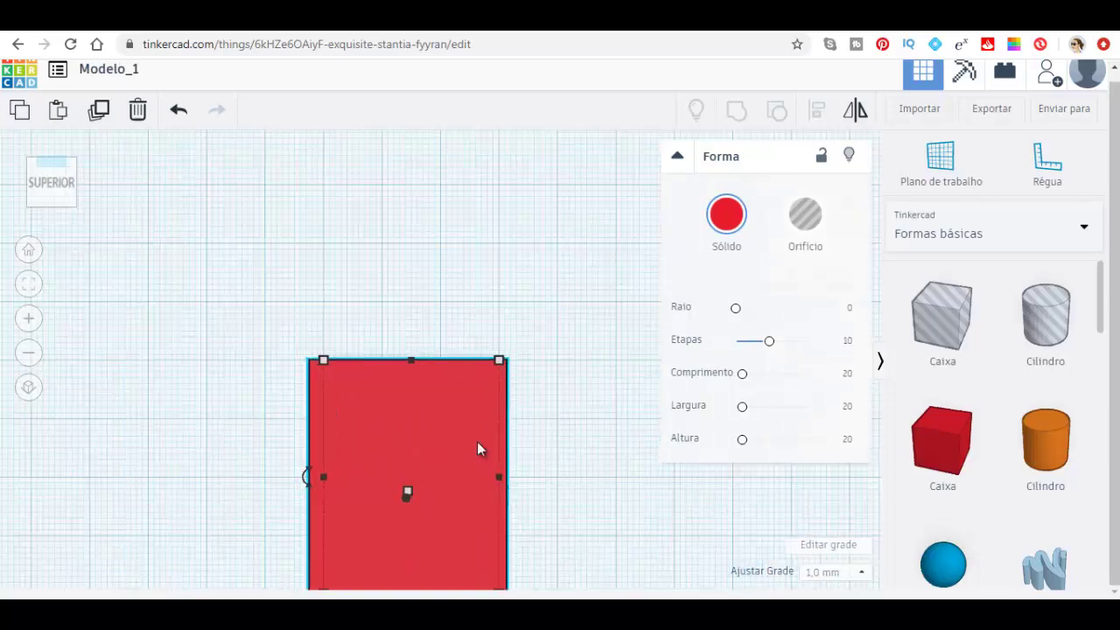
key(f)
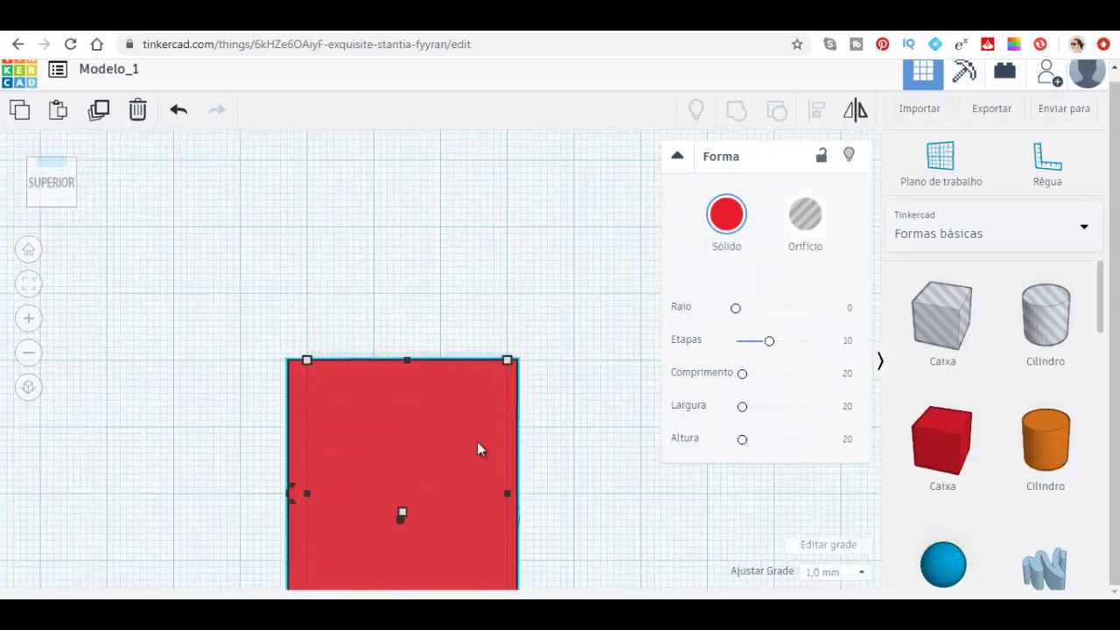
click(28, 388)
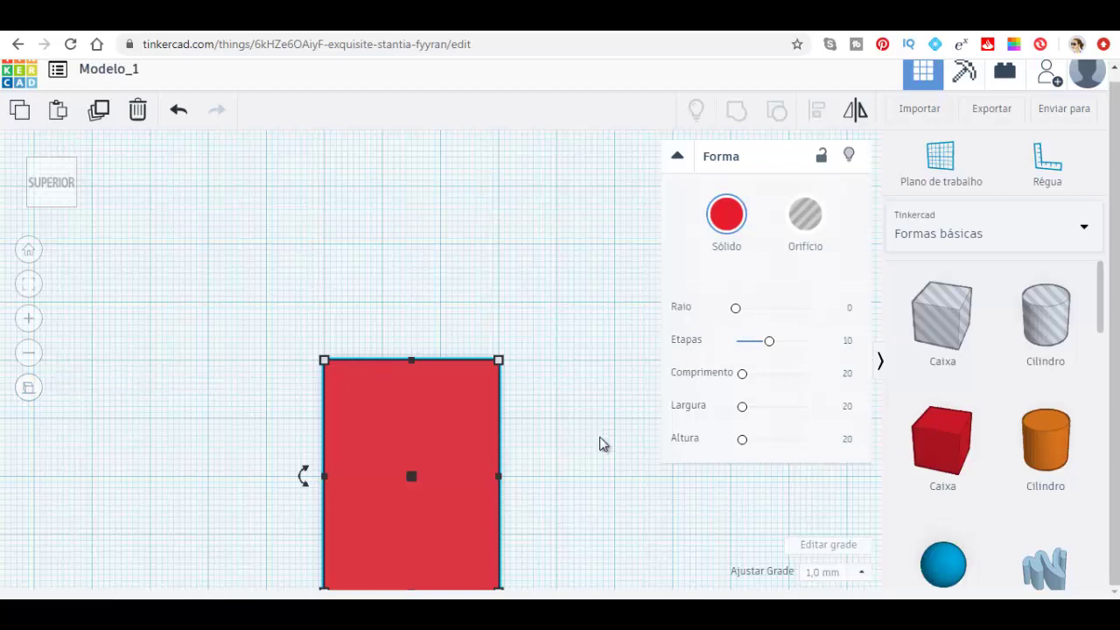
click(597, 432)
click(437, 350)
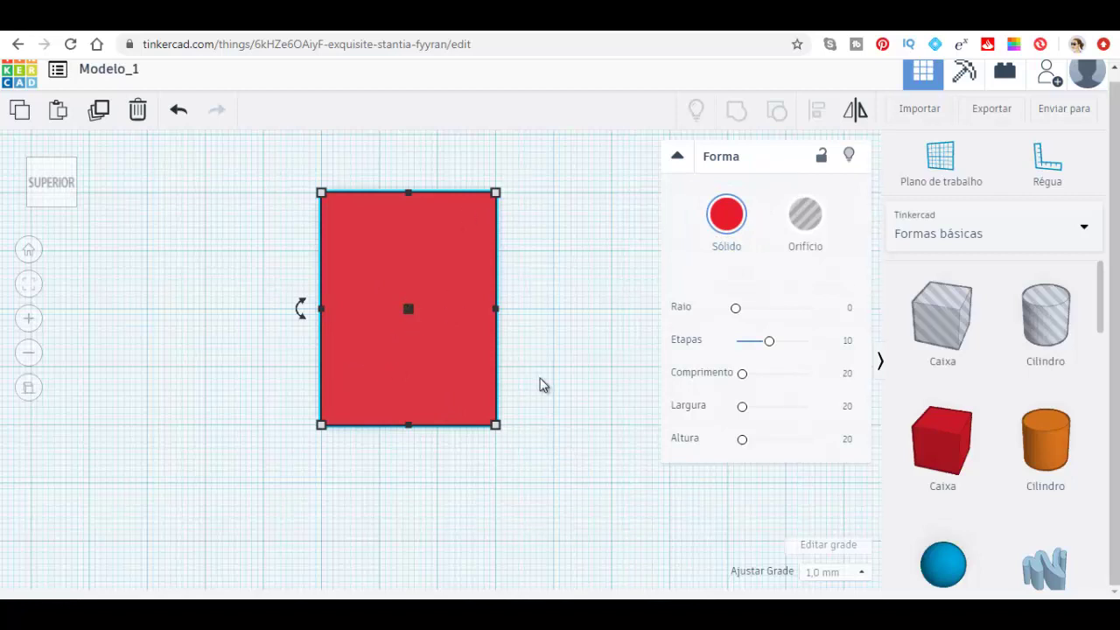
click(679, 159)
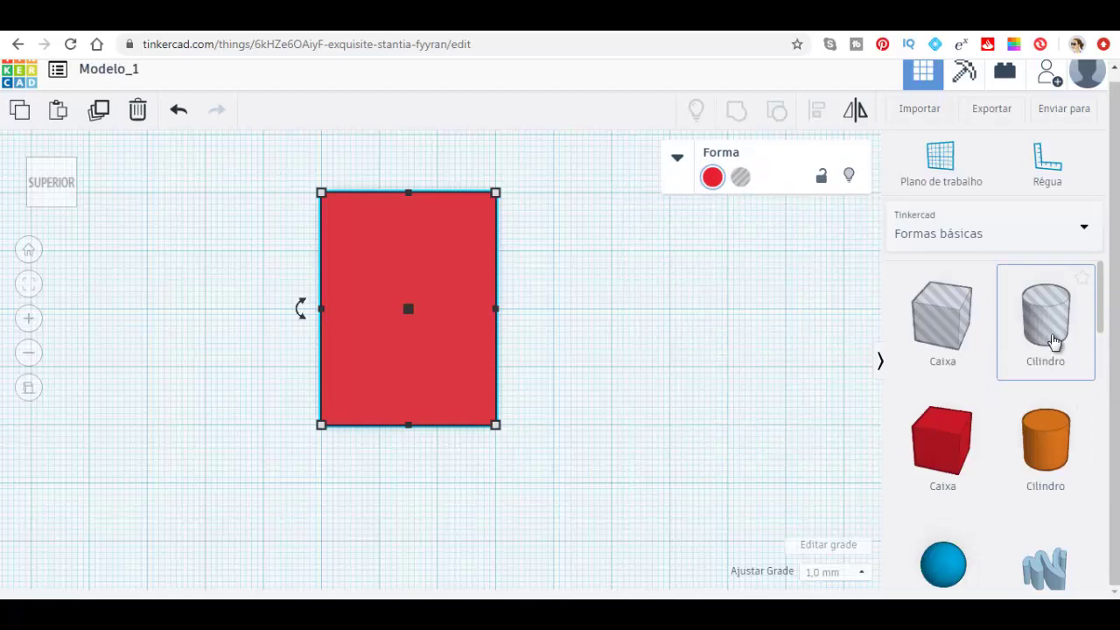
Add a cylinder beside the red box and make it an Orifício (hole)
drag(1054, 339, 650, 322)
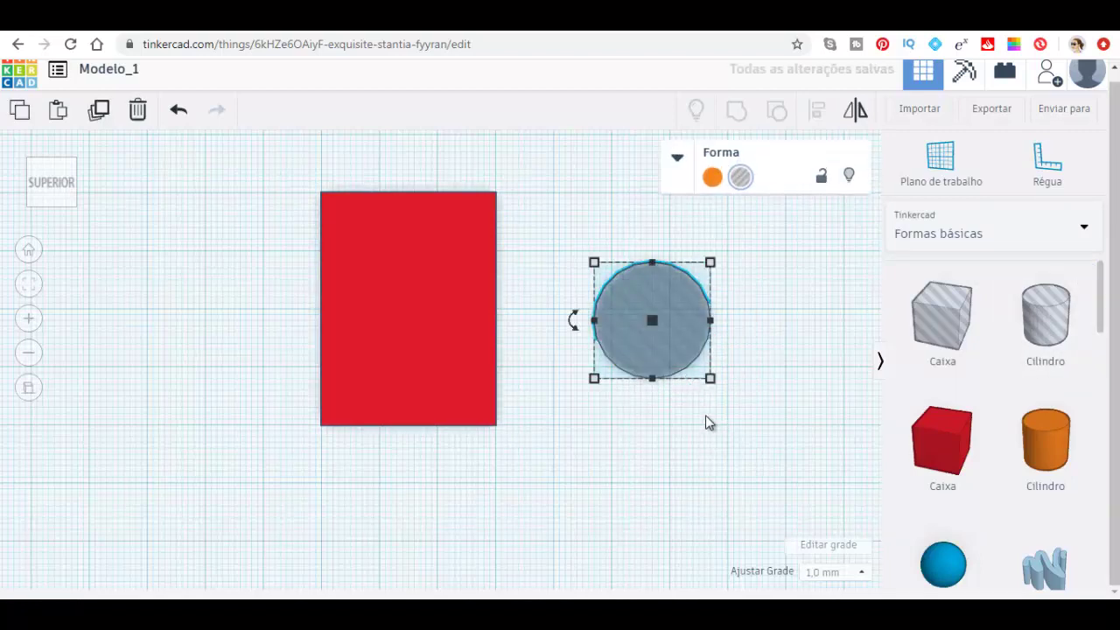
click(711, 180)
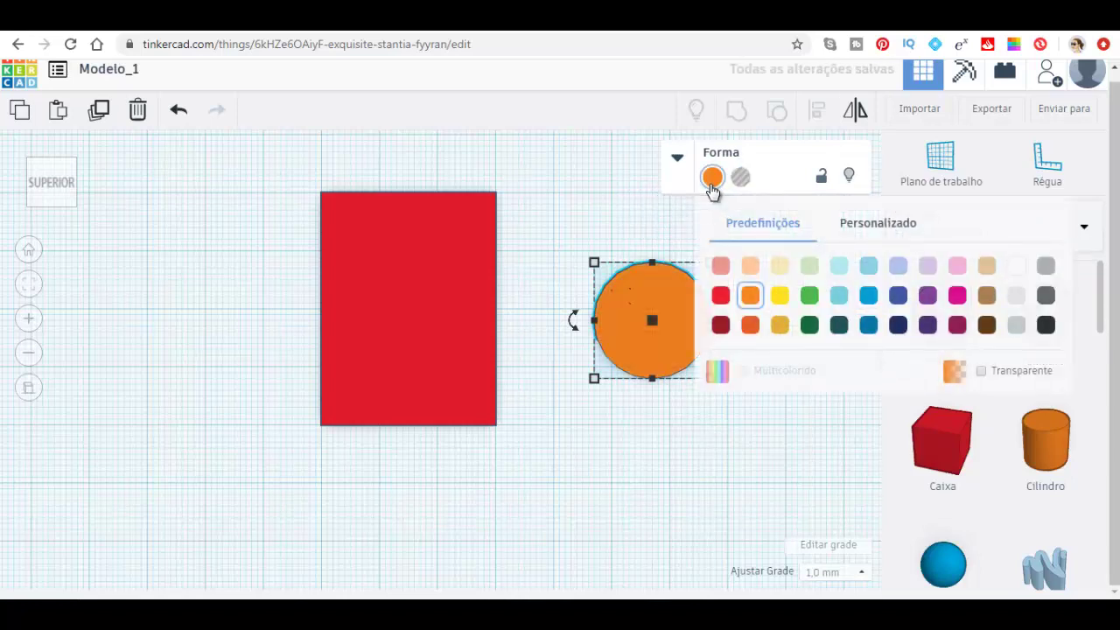
click(740, 179)
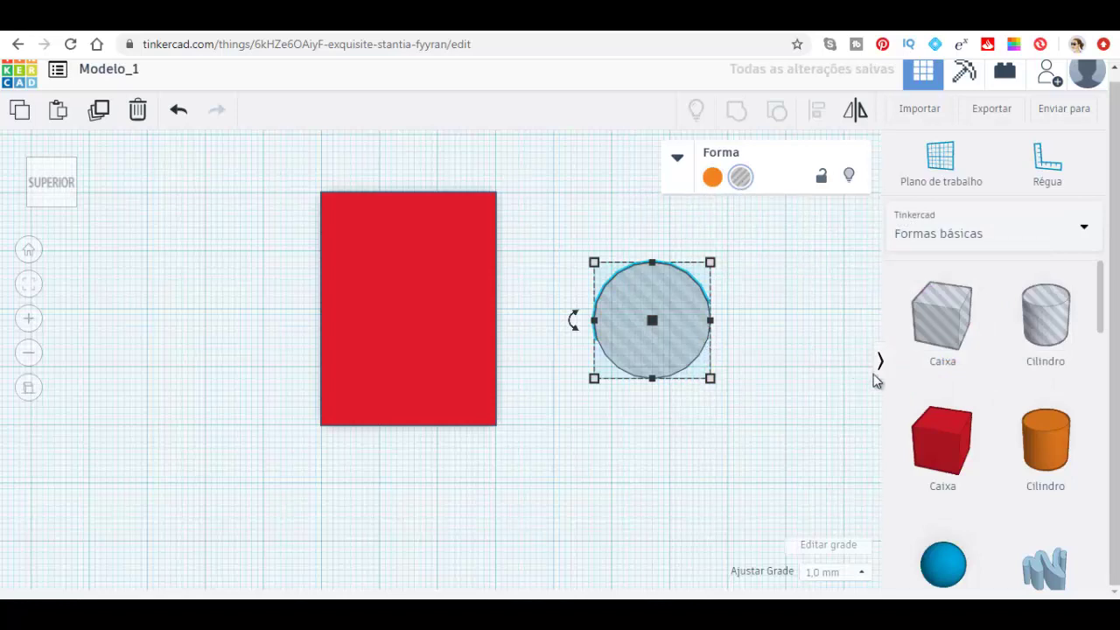
scroll(1054, 472, down, 2)
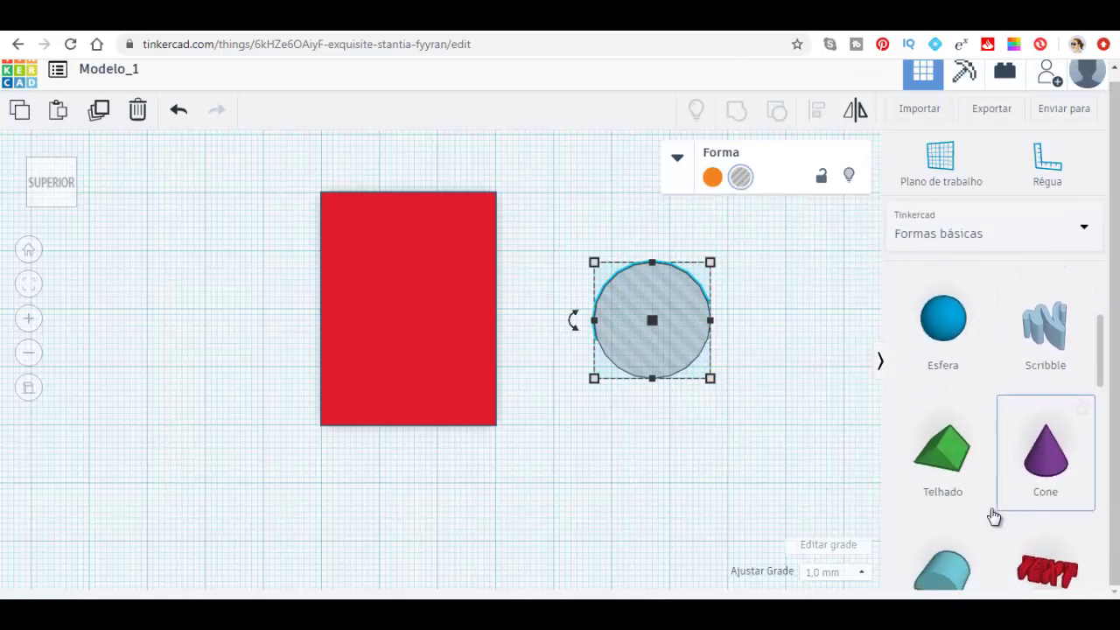
scroll(980, 498, up, 3)
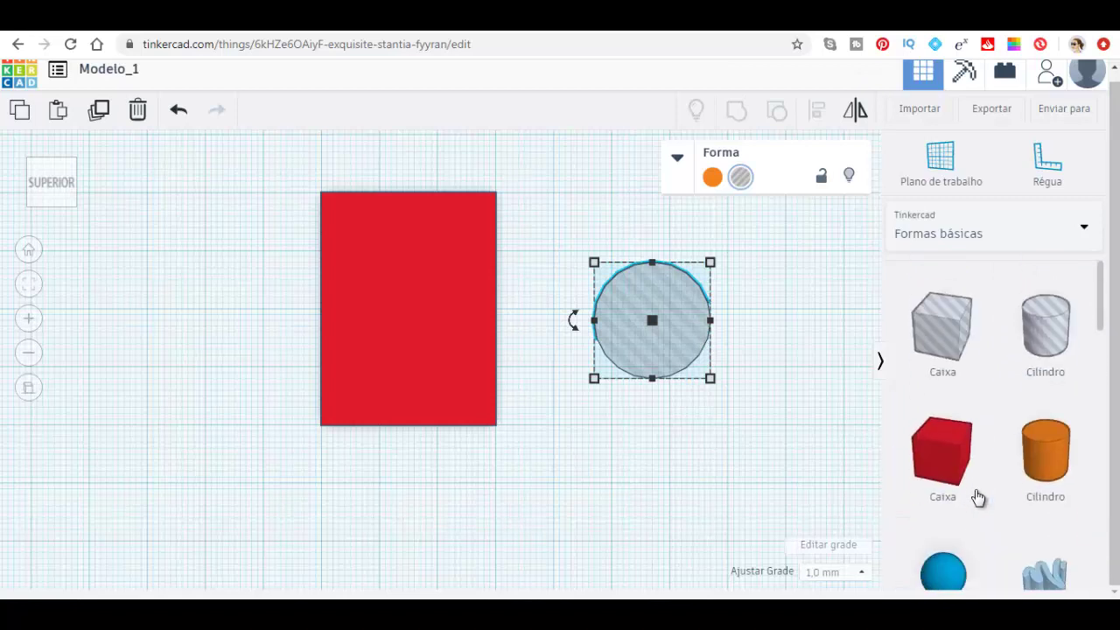
Resize the hole cylinder to 10 mm width and 10 mm length
click(709, 378)
click(665, 455)
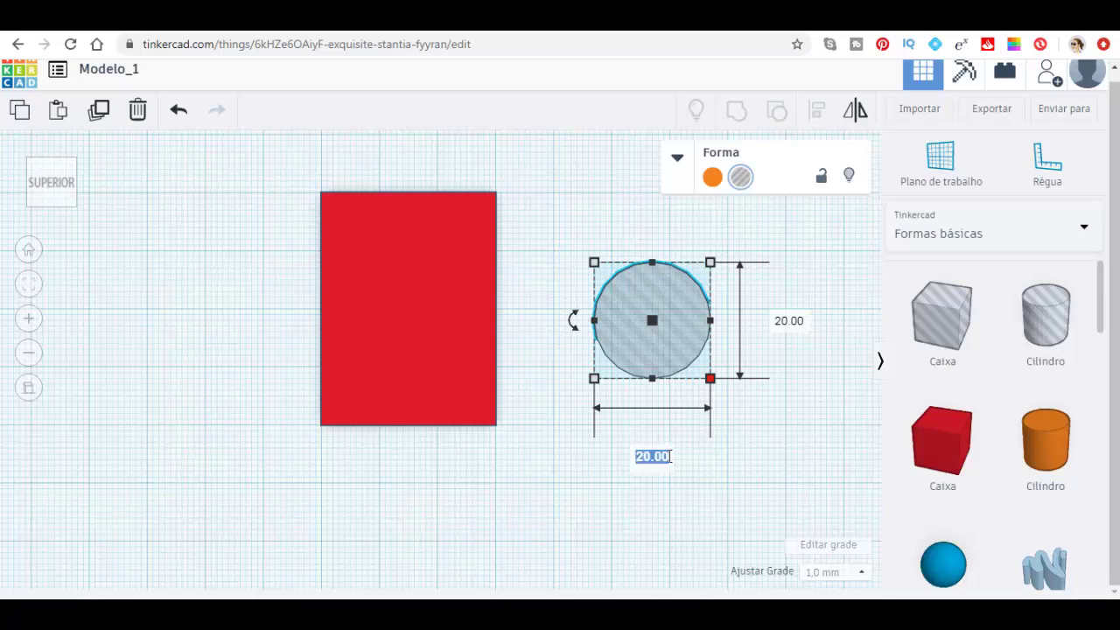
text(10)
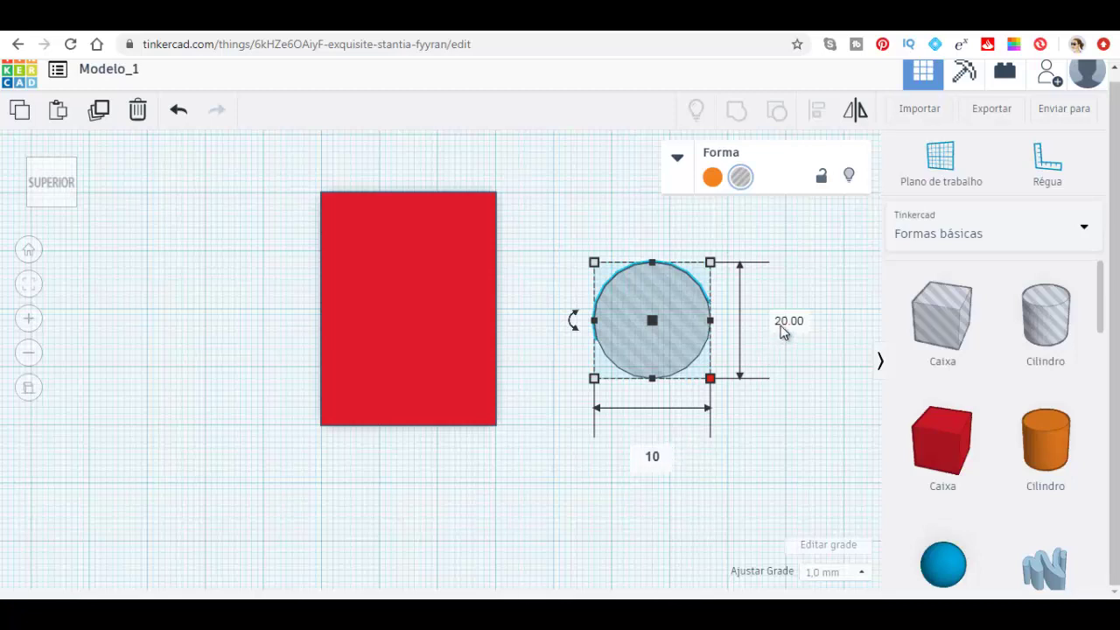
click(784, 322)
text(10)
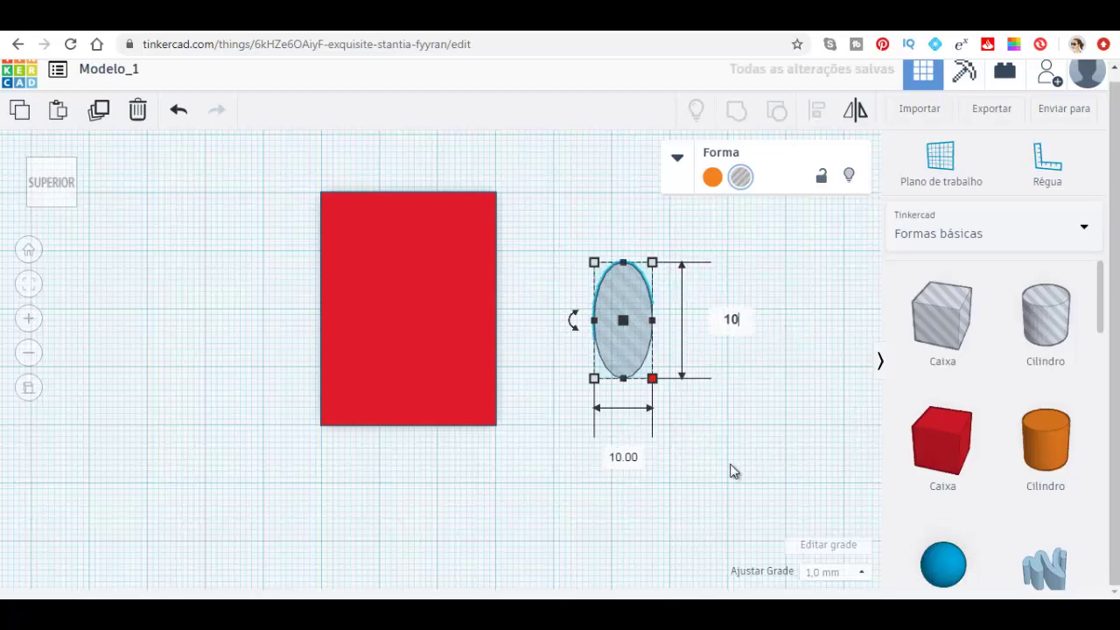
key(Return)
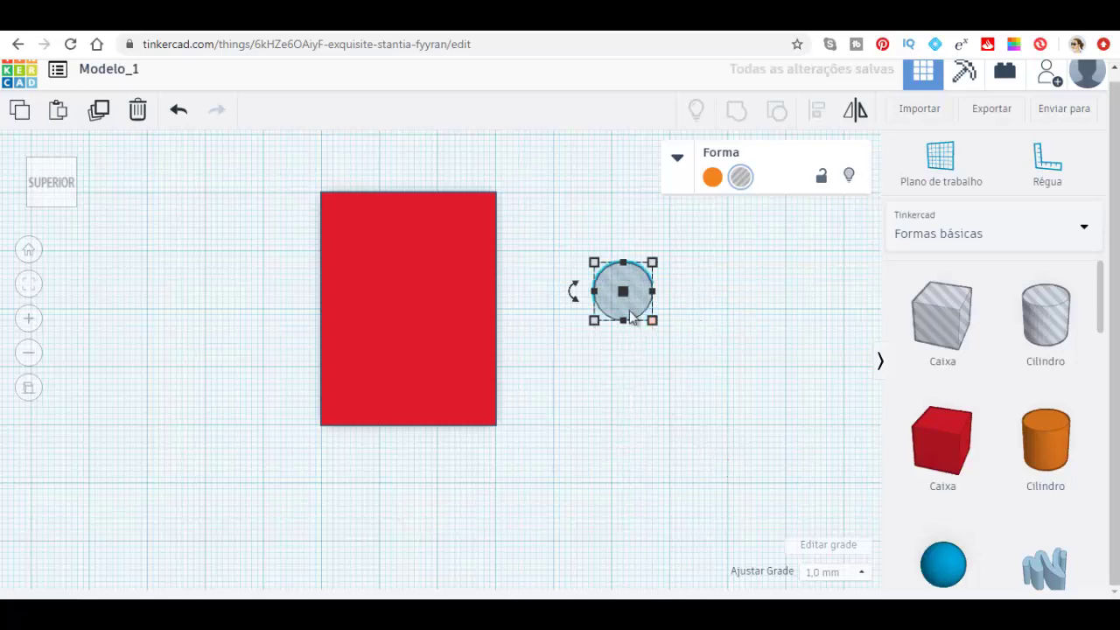
click(72, 163)
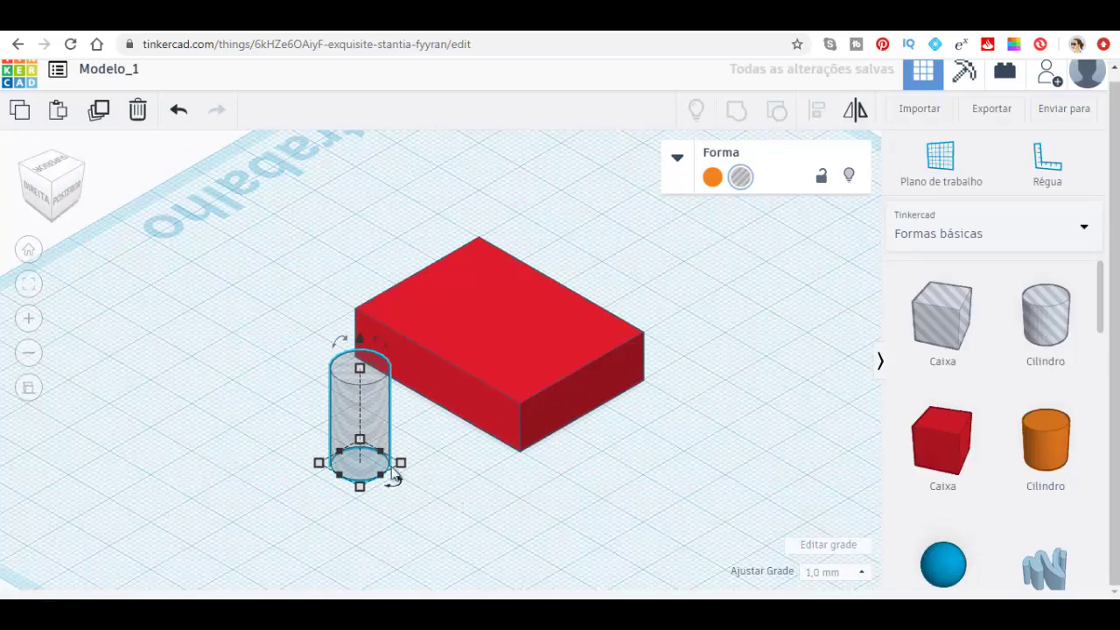
From the top view, nudge the hole cylinder up twice and right twice onto the red box
click(50, 175)
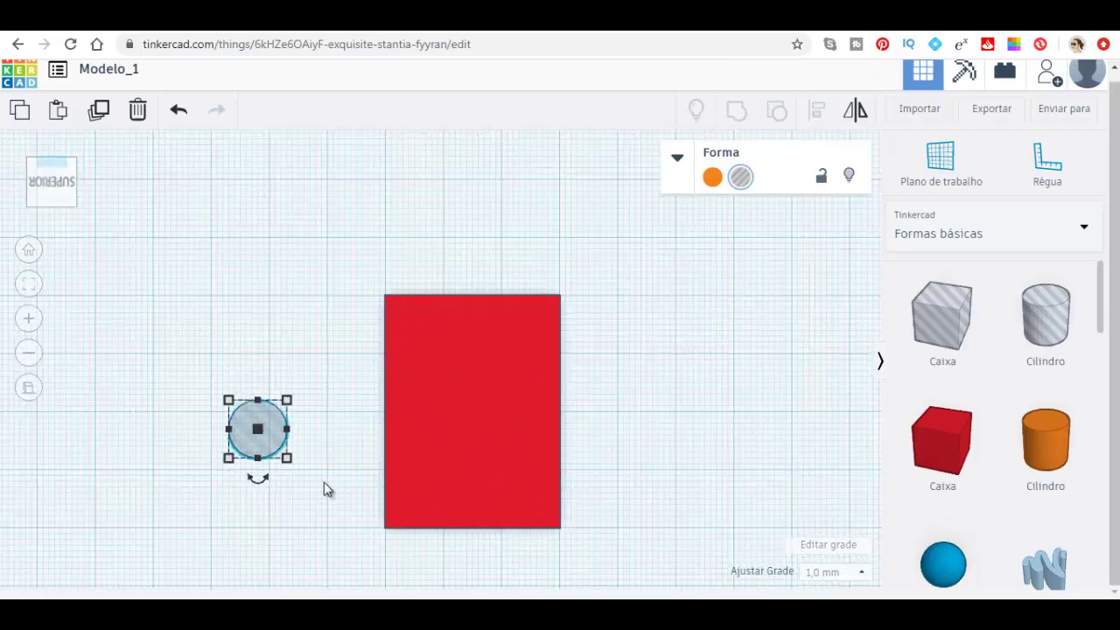
key(Up)
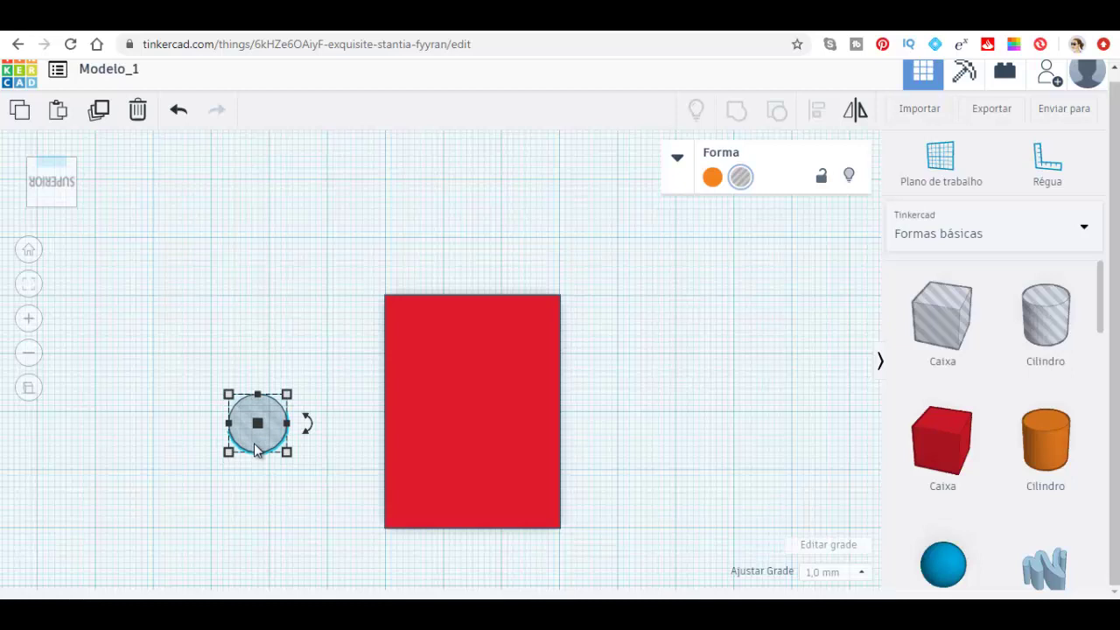
key(Up)
key(Up)
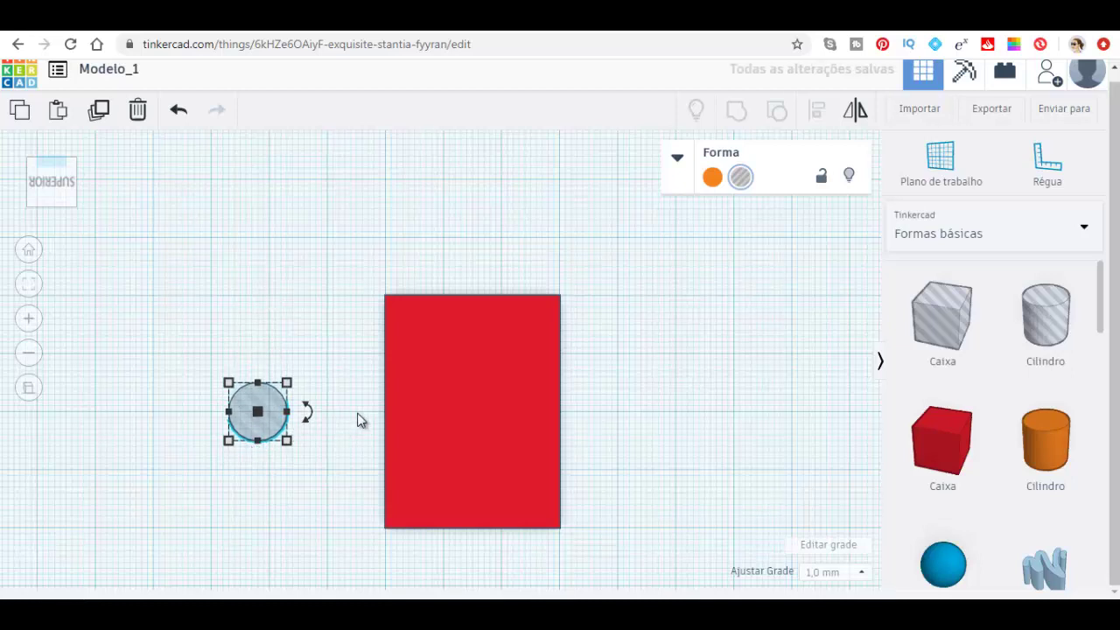
key(Right)
key(Right)
key(Right)
key(Right)
key(Right)
key(Right)
key(Right)
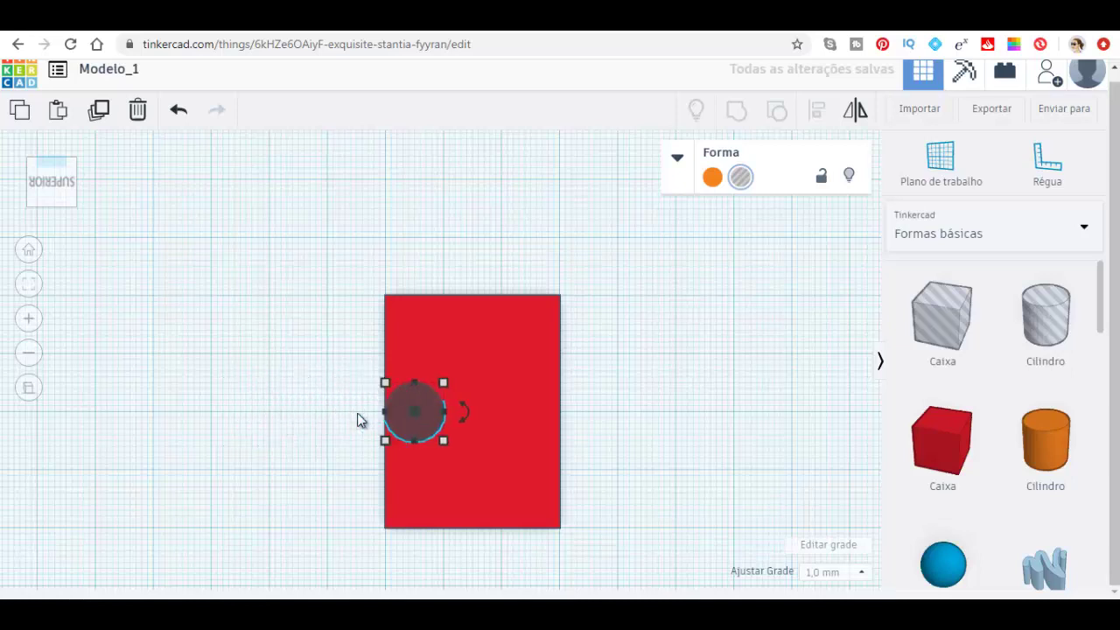
key(Right)
key(Right)
key(Right)
key(Right)
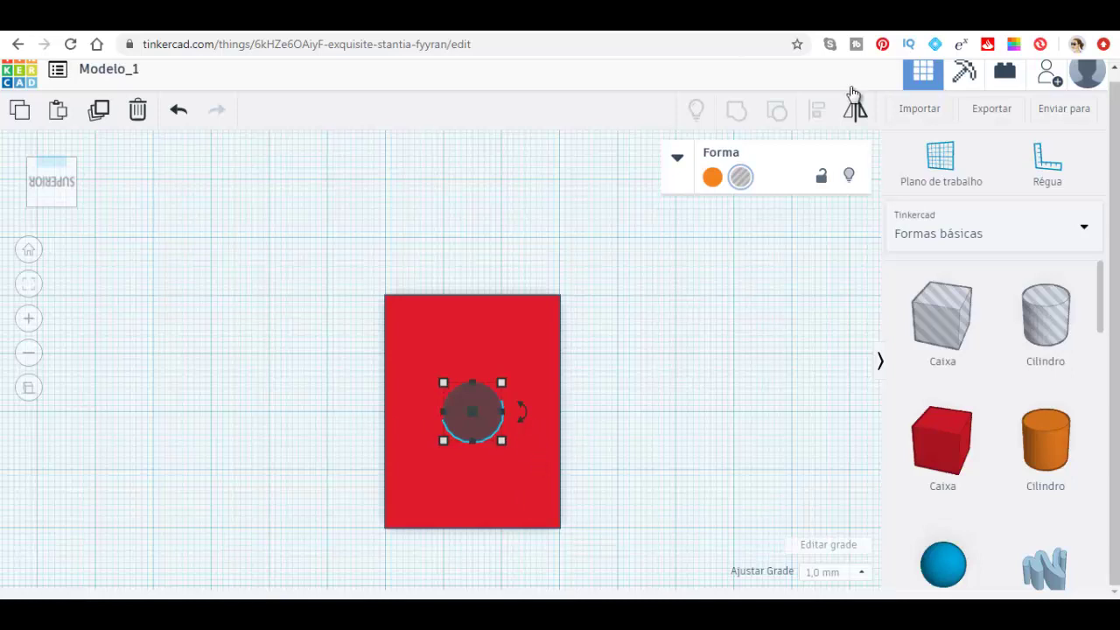
click(71, 166)
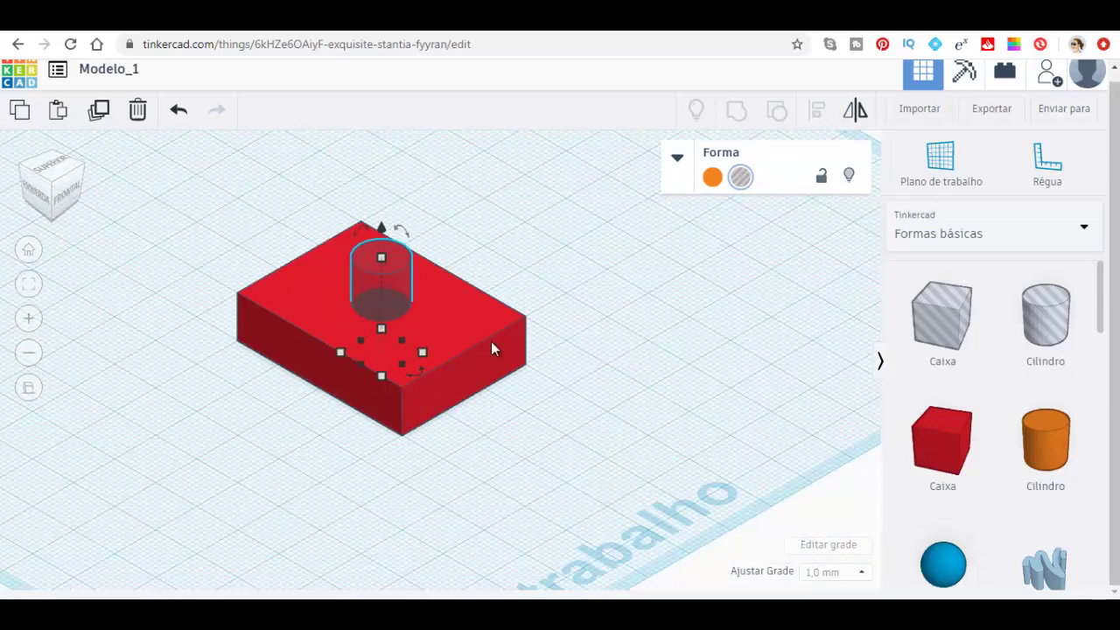
click(491, 341)
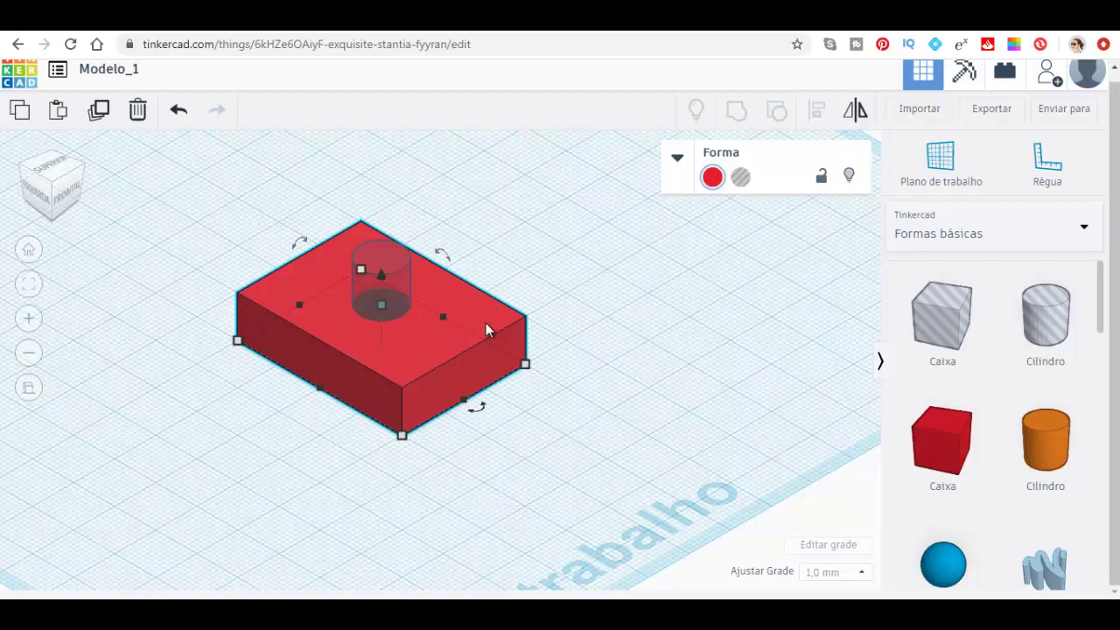
shift+click(390, 262)
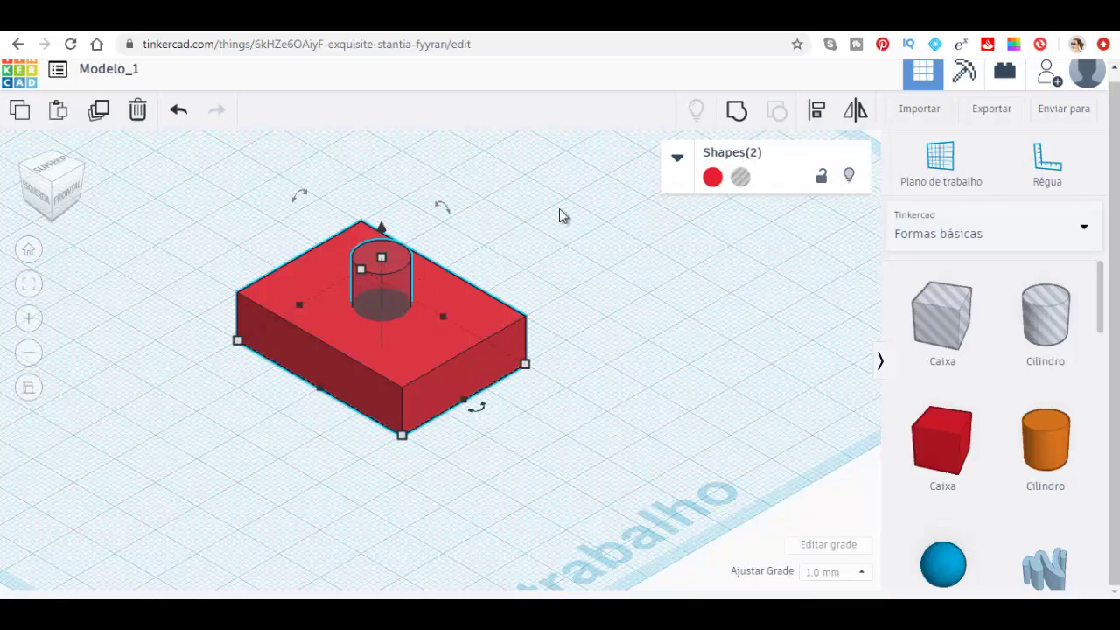
mouse_move(570, 151)
mouse_down()
mouse_move(419, 503)
mouse_move(219, 450)
mouse_up()
click(735, 114)
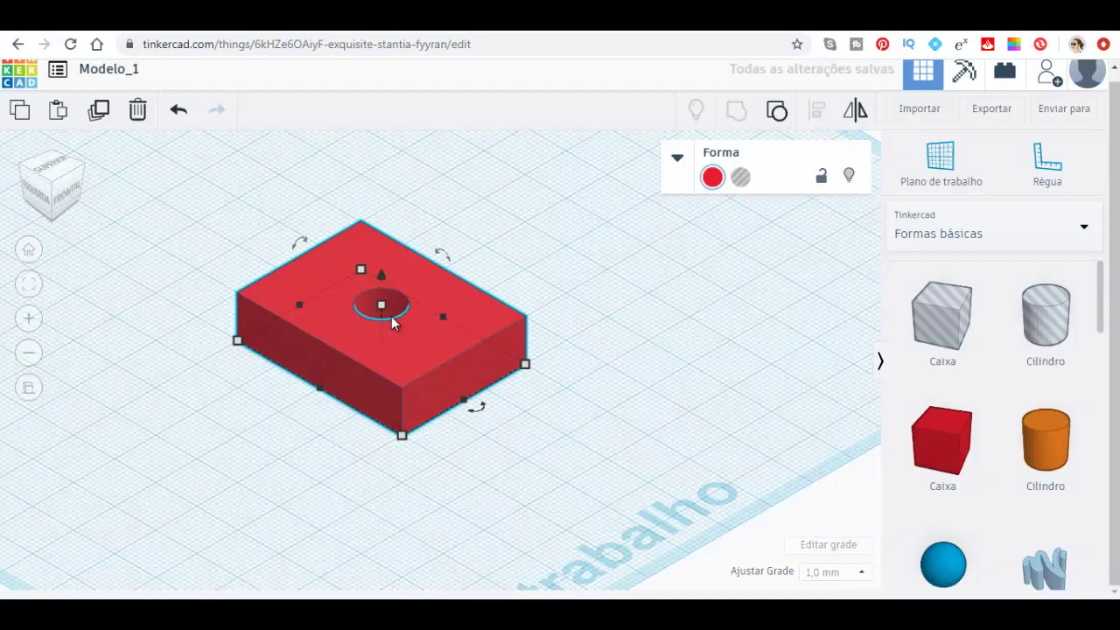
click(179, 110)
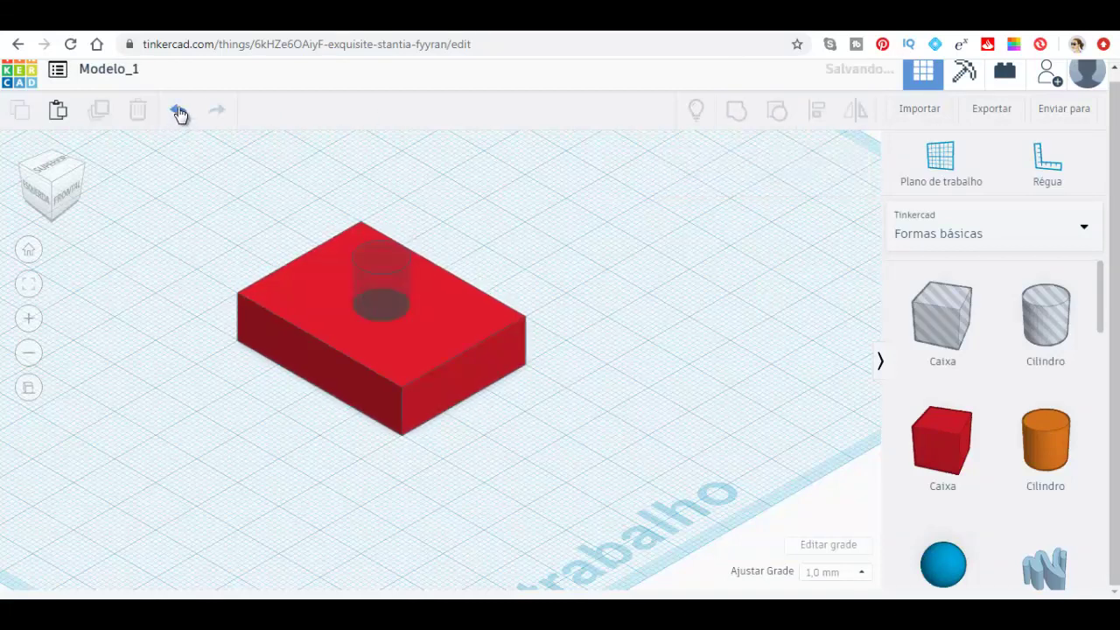
click(389, 298)
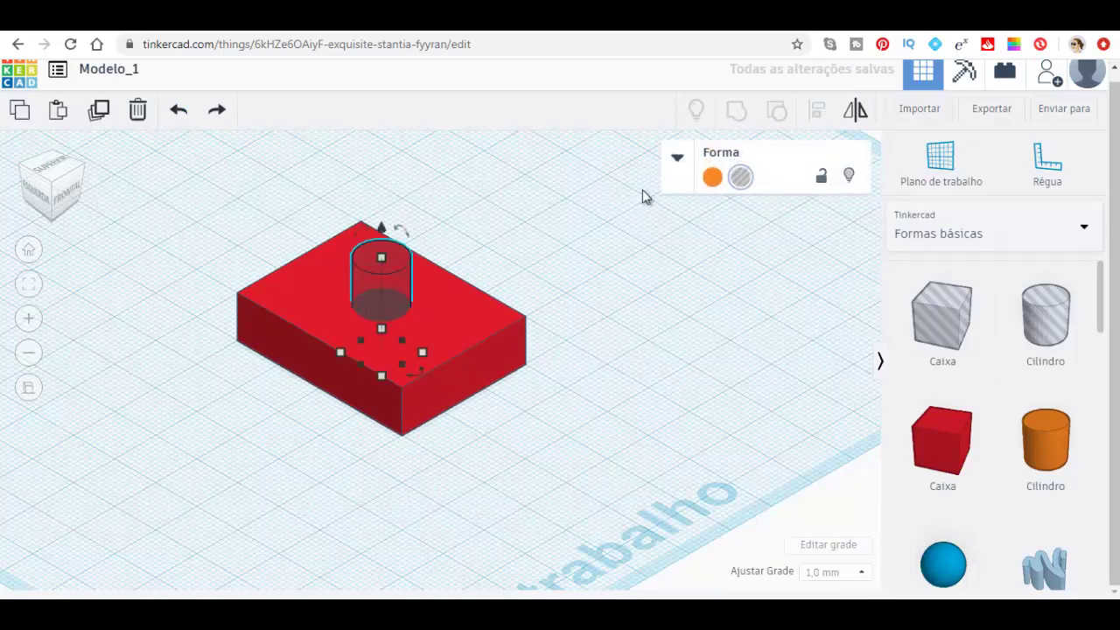
Raise the hole cylinder's number of sides to 64 for a smoother round hole
click(678, 162)
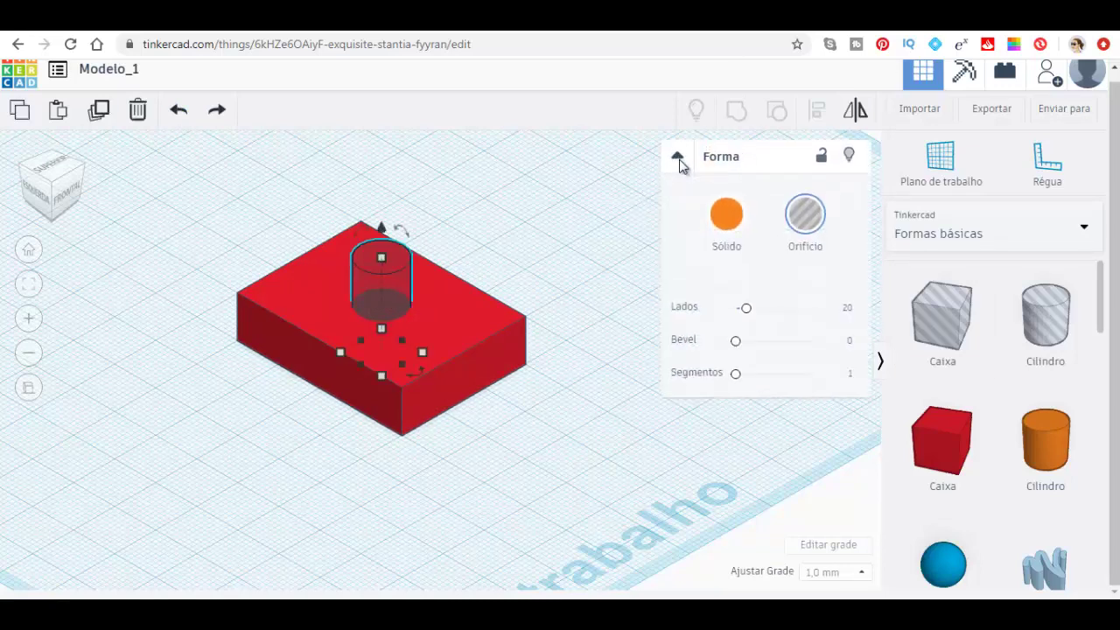
scroll(416, 283, up, 5)
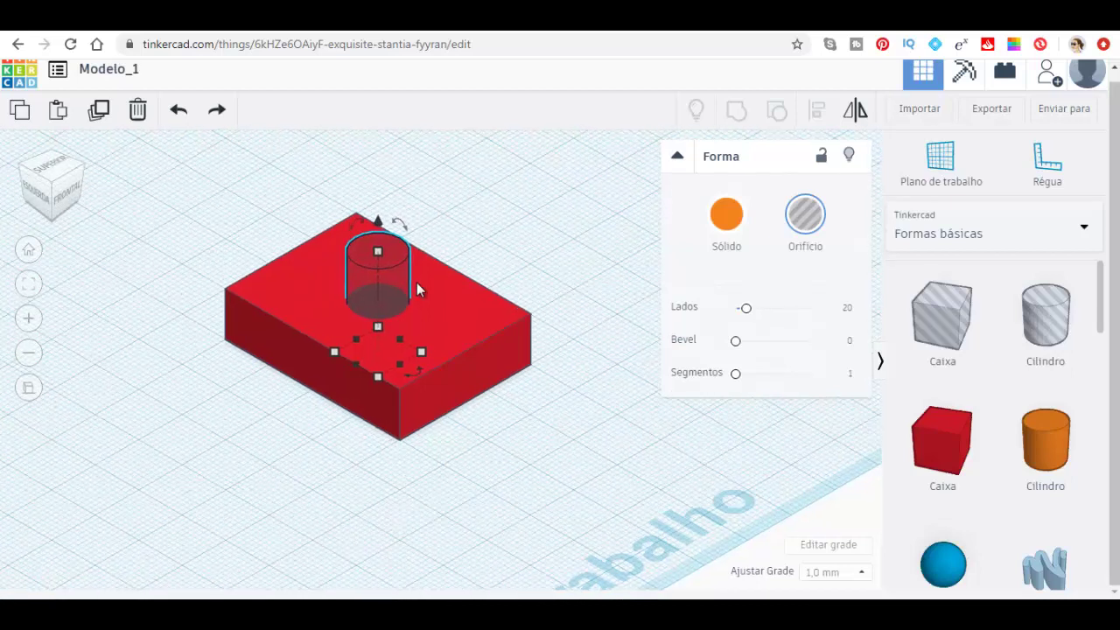
scroll(416, 283, up, 3)
scroll(383, 235, down, 2)
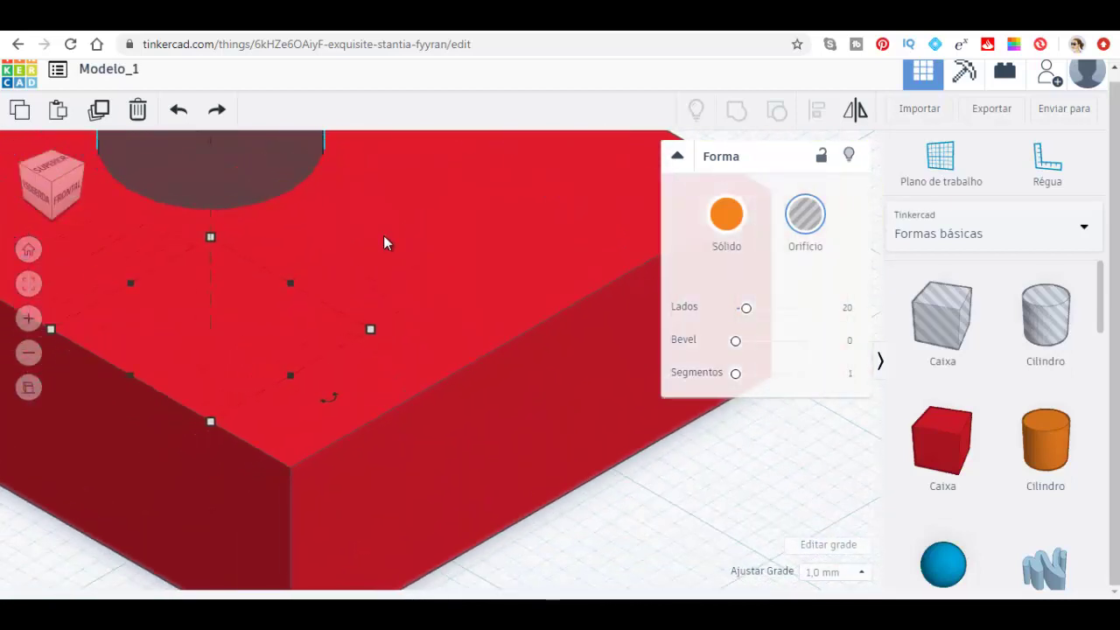
scroll(383, 243, down, 1)
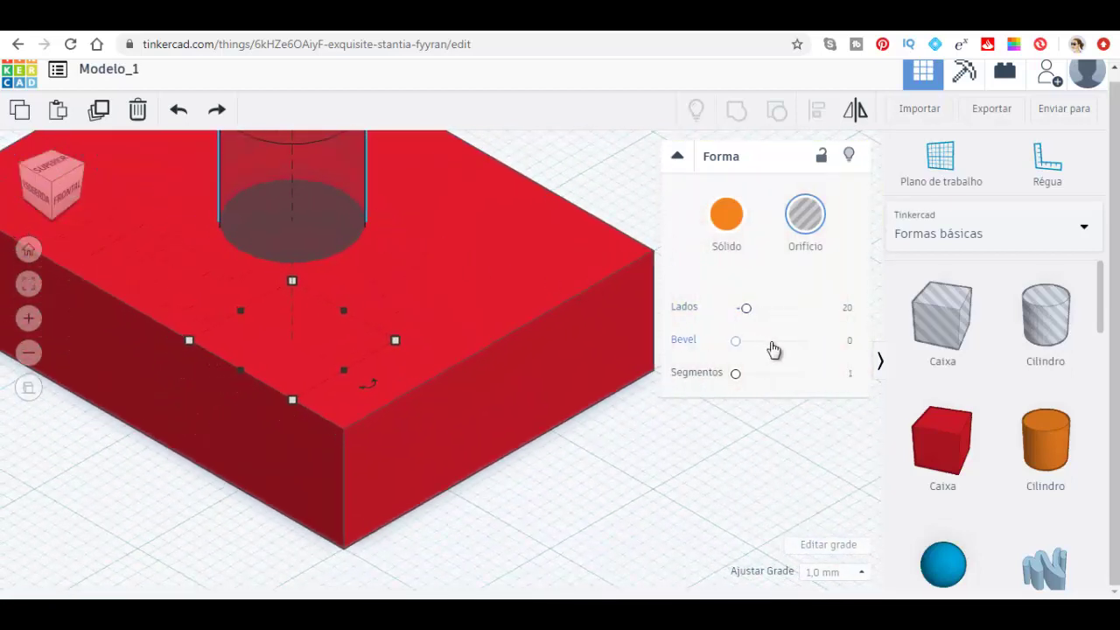
right_drag(593, 512, 707, 555)
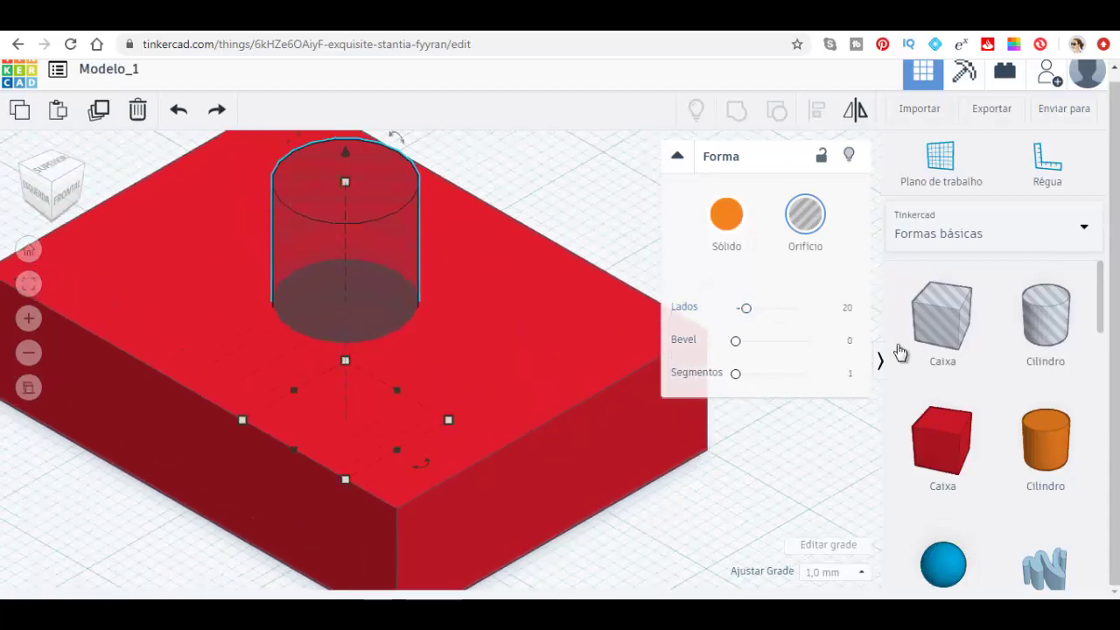
click(746, 310)
drag(749, 317, 845, 310)
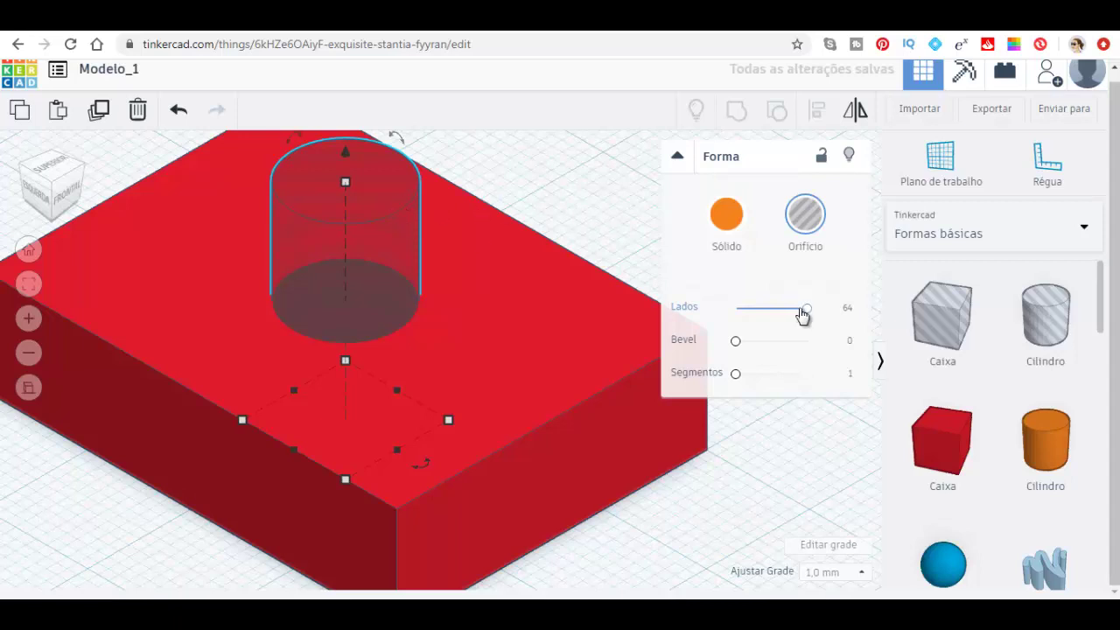
click(678, 158)
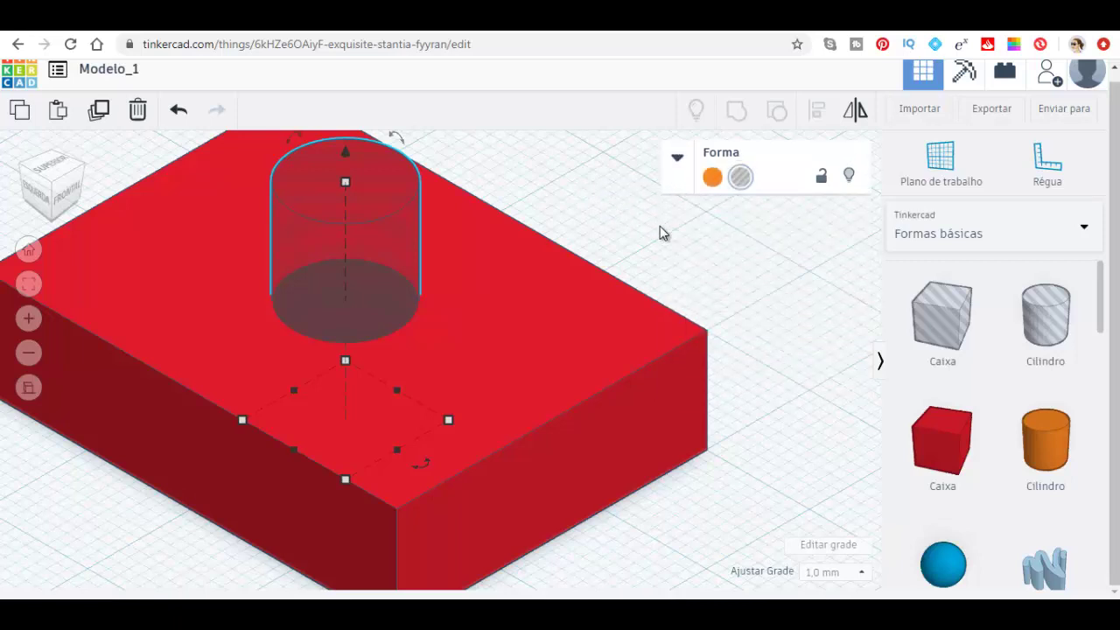
Group the red box with the hole cylinder to cut the round hole
shift+click(530, 360)
click(737, 118)
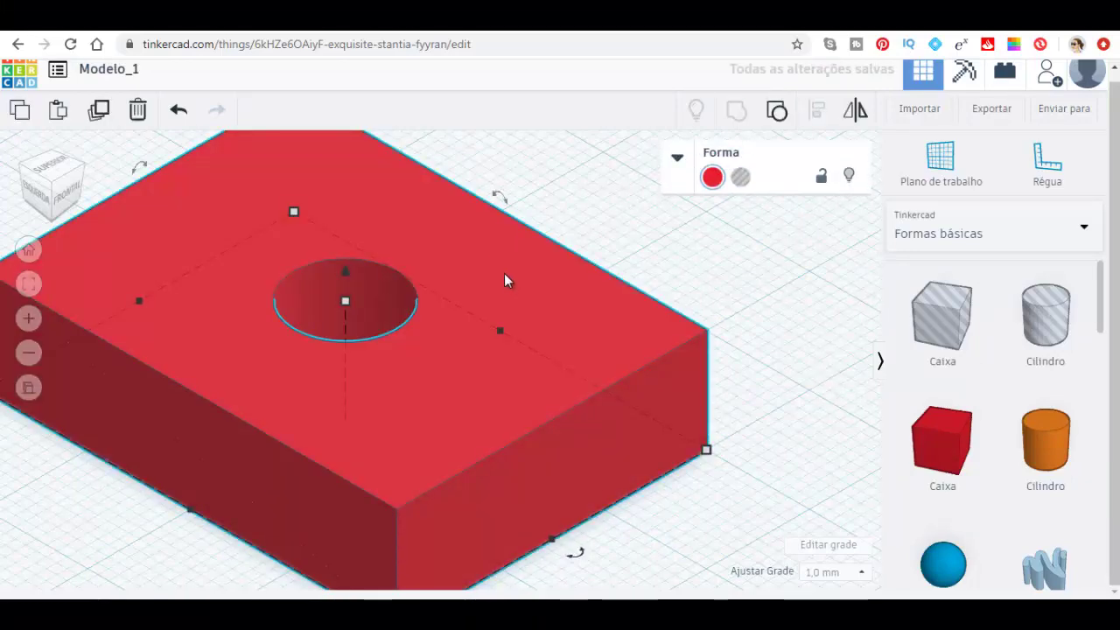
key(f)
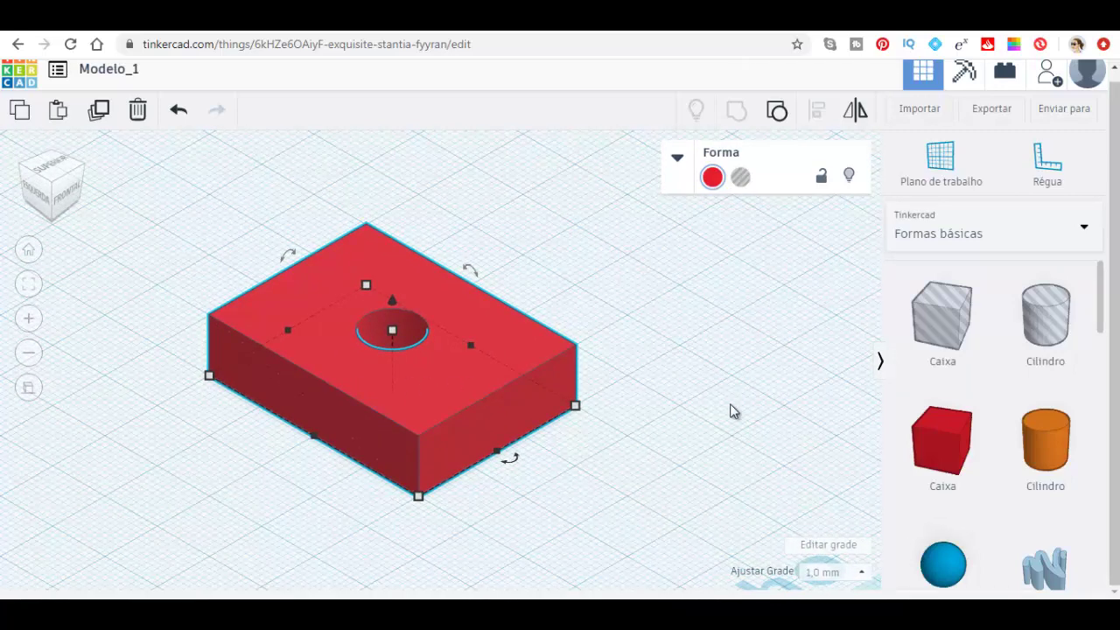
Add a Telhado arredondado beside the box and rotate it 90° to stand upright
scroll(823, 375, down, 2)
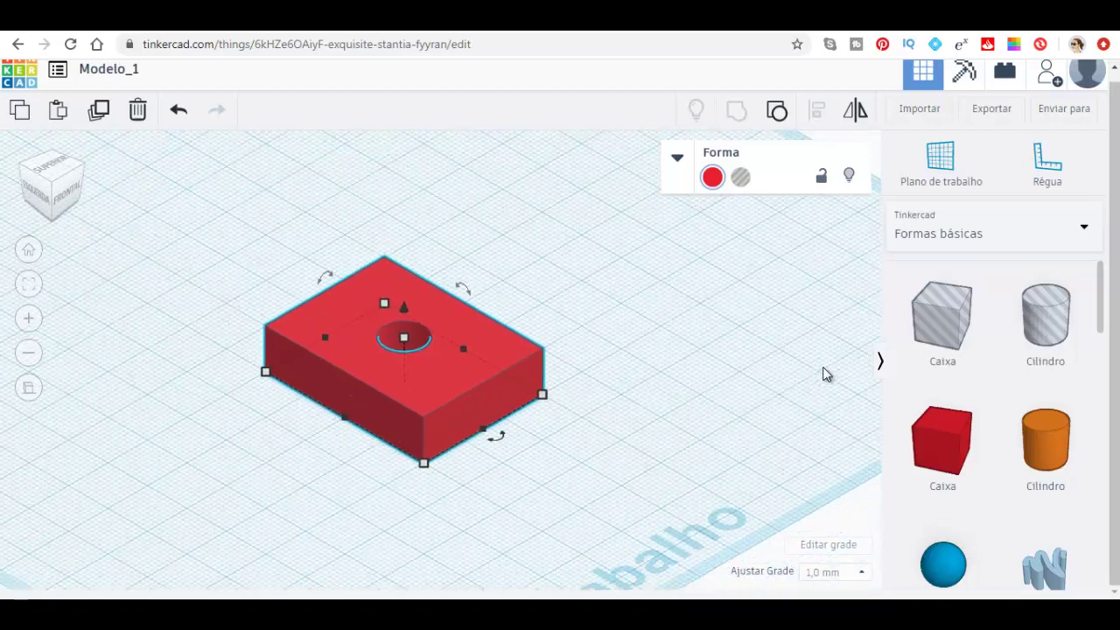
scroll(1004, 437, down, 2)
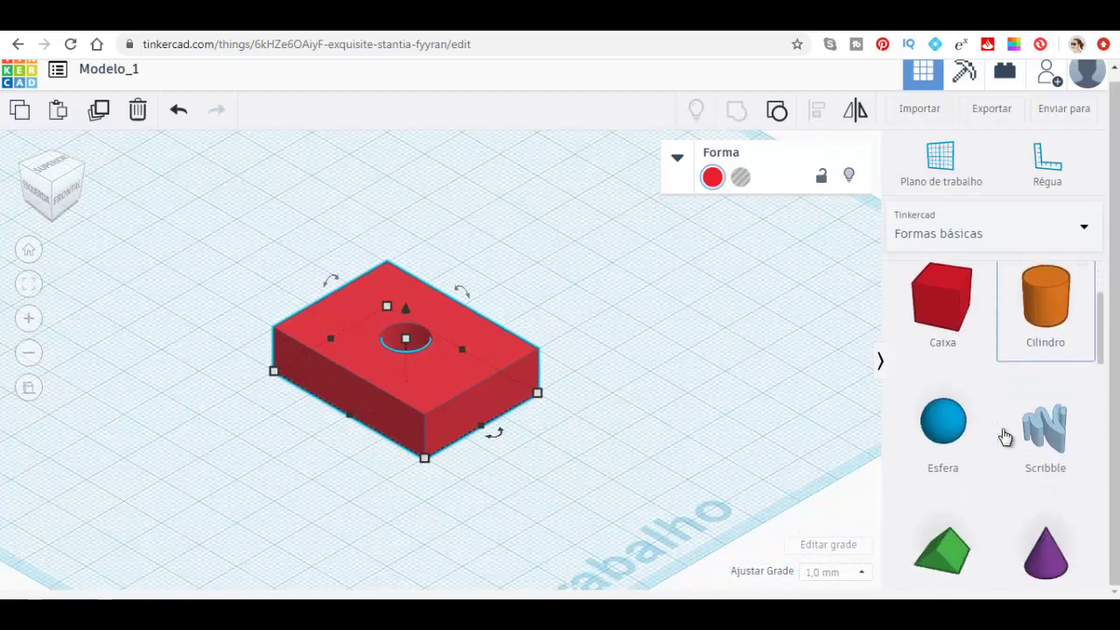
scroll(1004, 436, down, 1)
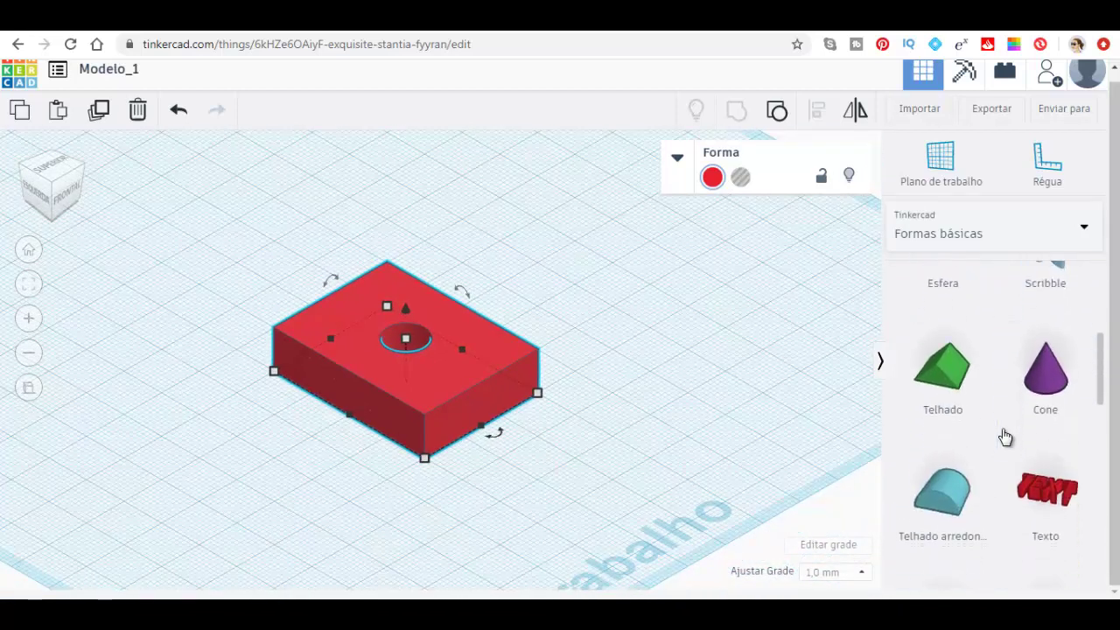
scroll(1005, 437, down, 1)
mouse_move(962, 427)
mouse_down()
mouse_move(608, 320)
mouse_move(663, 313)
mouse_move(602, 283)
mouse_move(579, 289)
mouse_up()
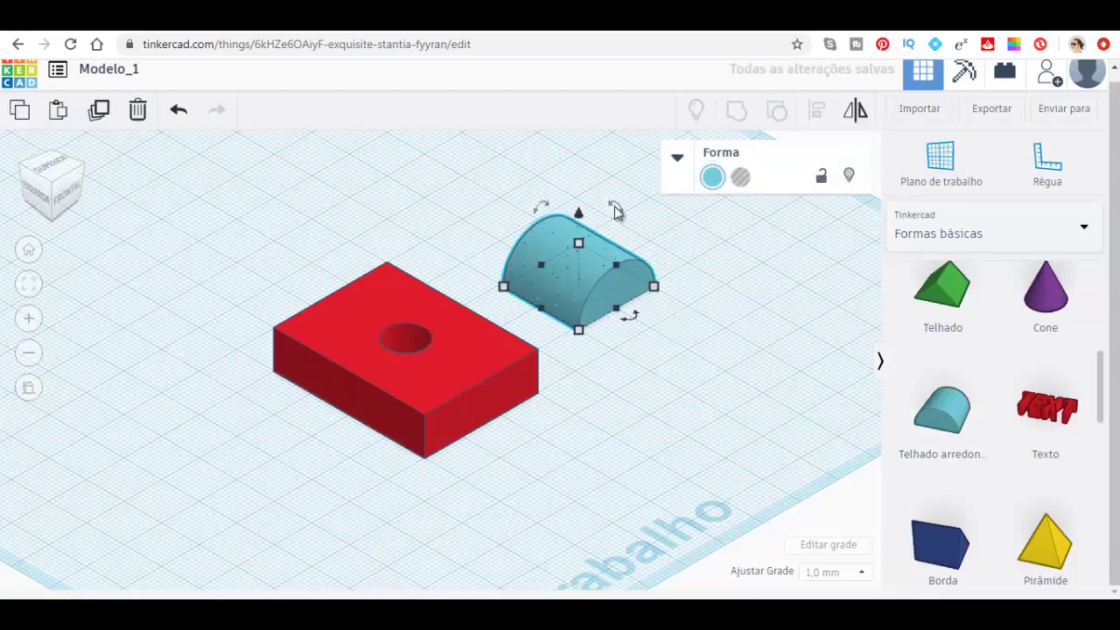
drag(613, 207, 617, 169)
click(616, 165)
text(90)
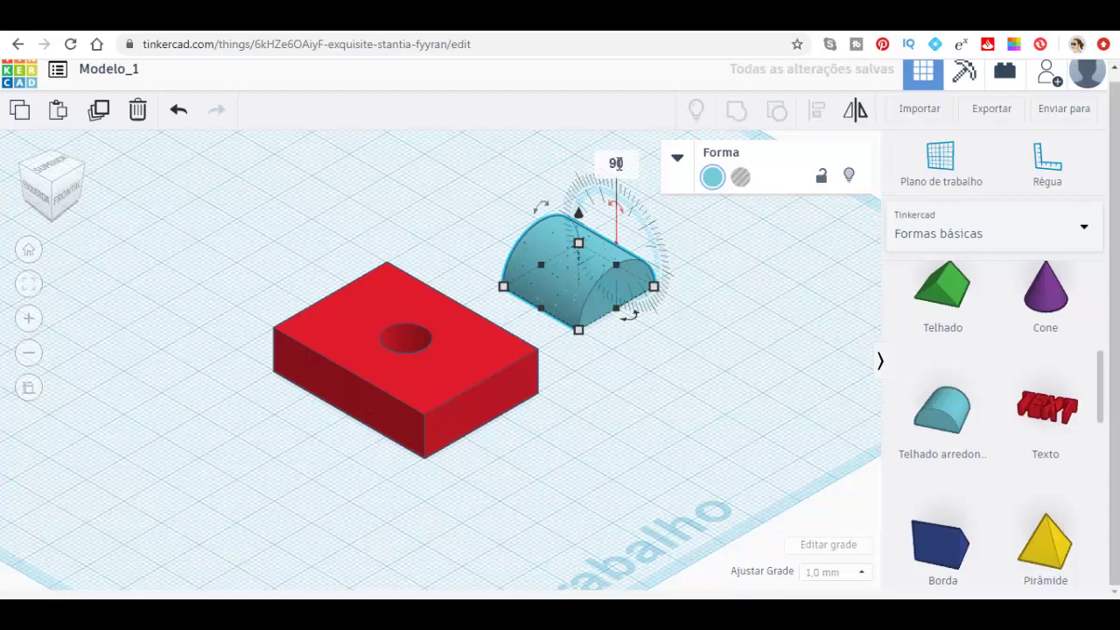
key(Return)
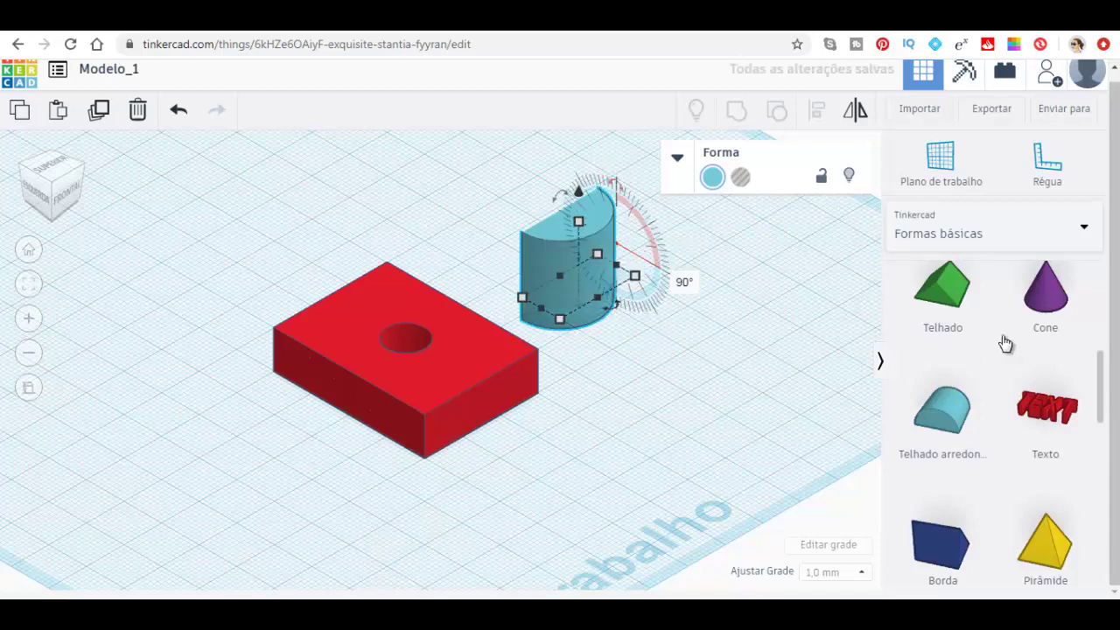
From the ESQUERDA view, move the rounded roof so its base rests at 0.00 on the workplane
click(39, 199)
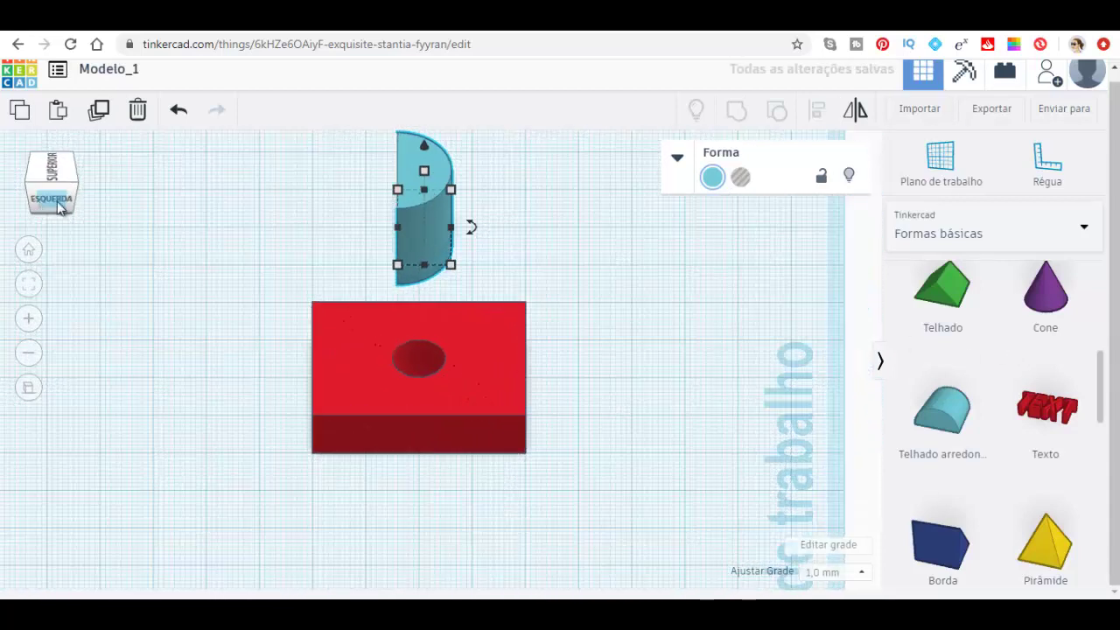
click(49, 203)
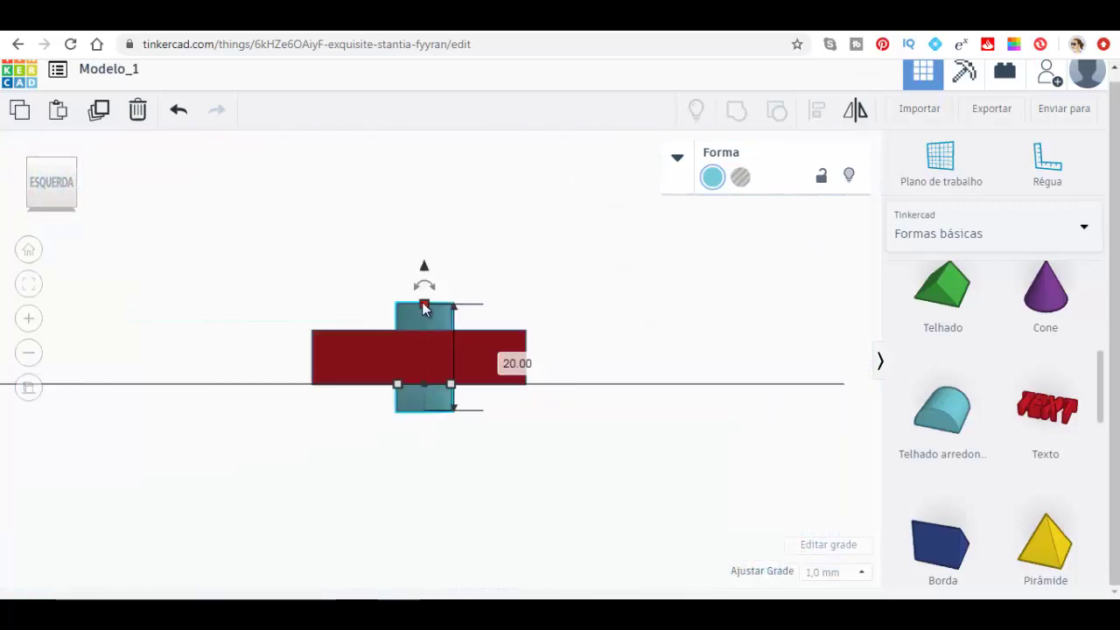
mouse_move(423, 268)
mouse_down()
mouse_move(422, 242)
mouse_move(685, 235)
mouse_move(657, 242)
mouse_move(659, 252)
mouse_move(631, 240)
mouse_up()
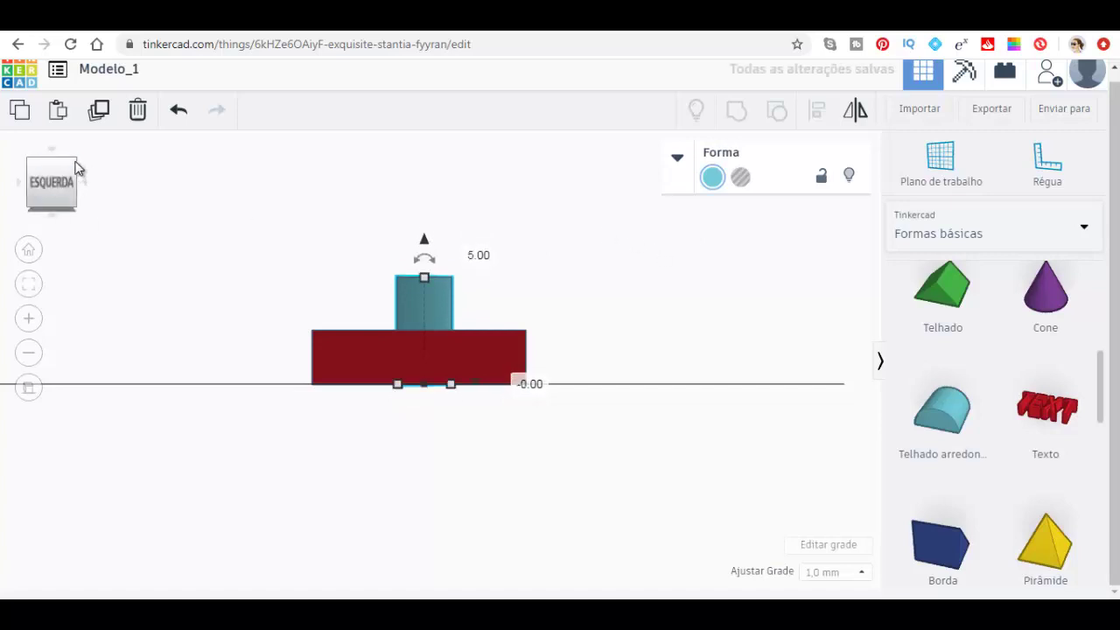
click(74, 171)
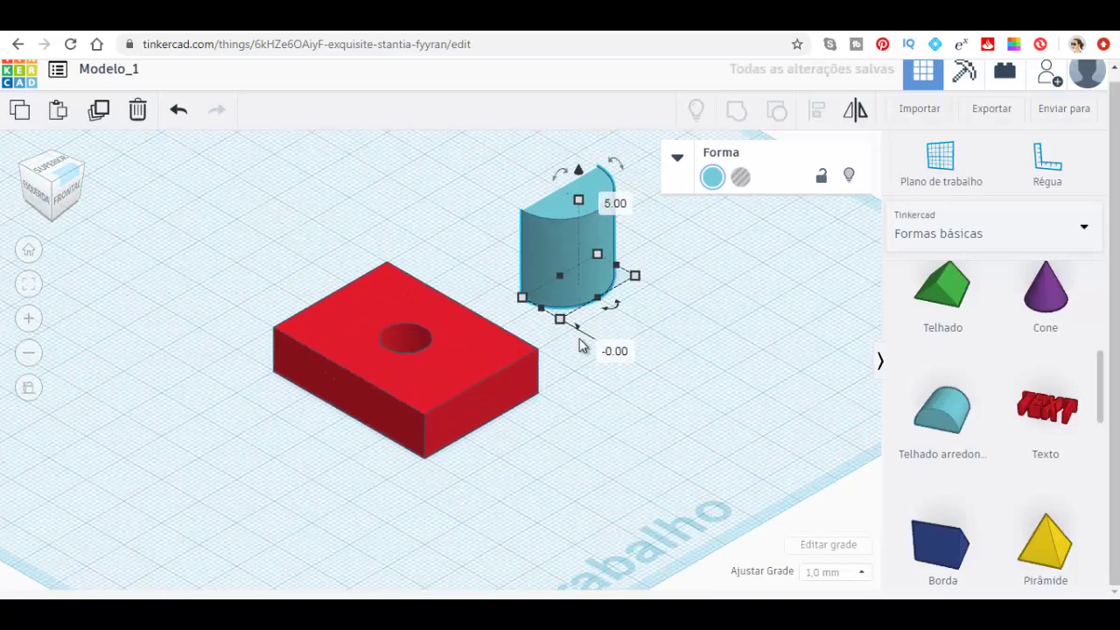
Move the upright rounded shape in front of the red box, checking it from the side and front views
key(Down)
key(Down)
key(Down)
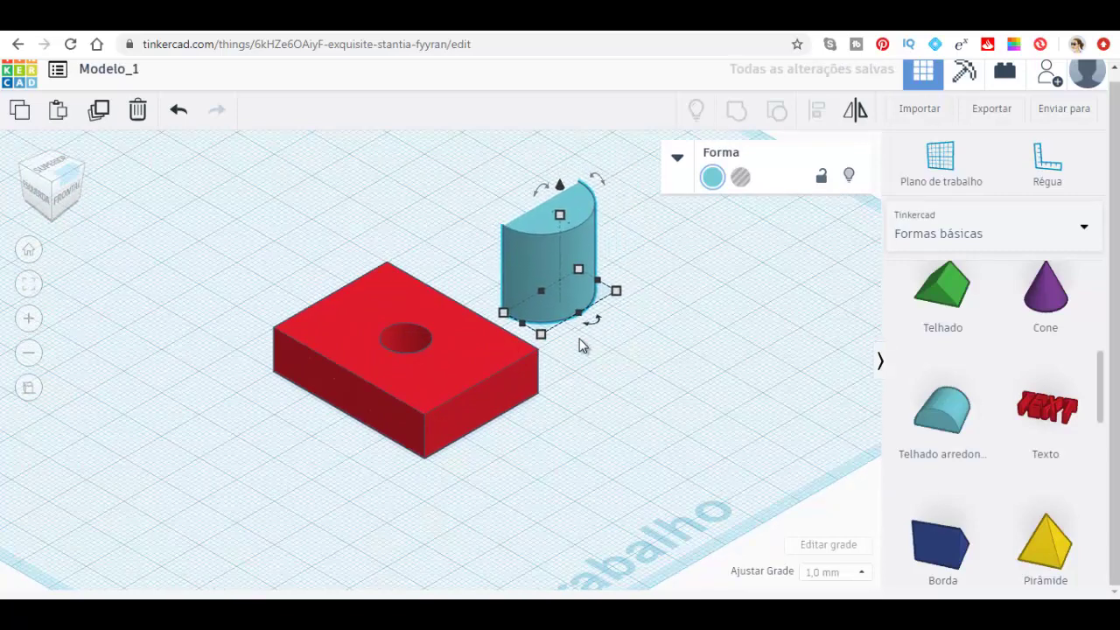
key(Down)
key(Right)
key(Right)
key(Right)
key(Right)
key(Right)
key(Right)
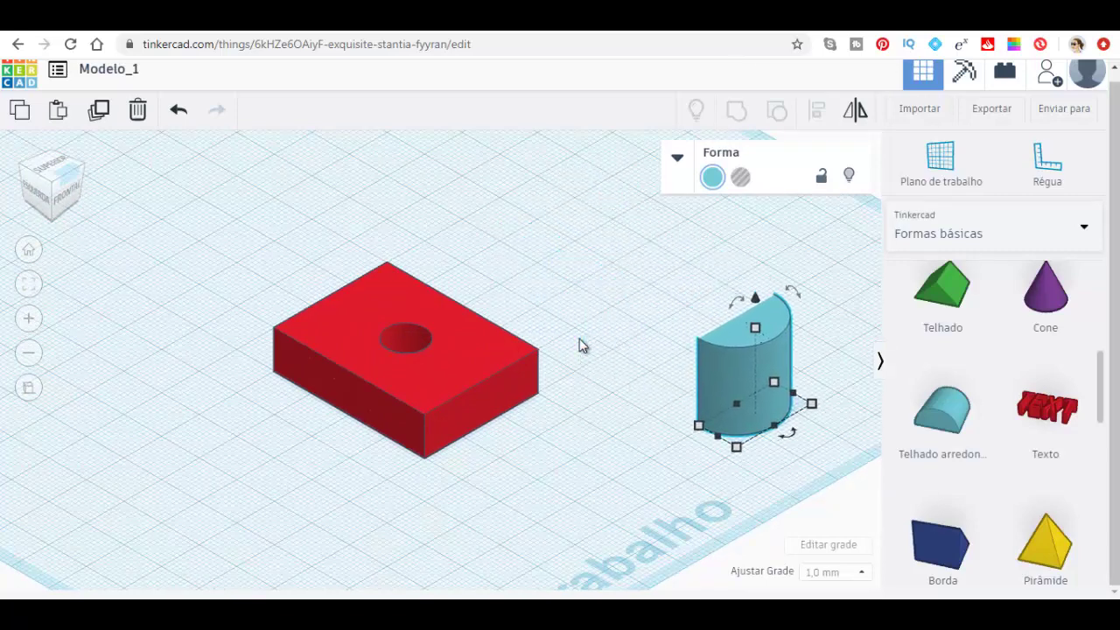
click(63, 208)
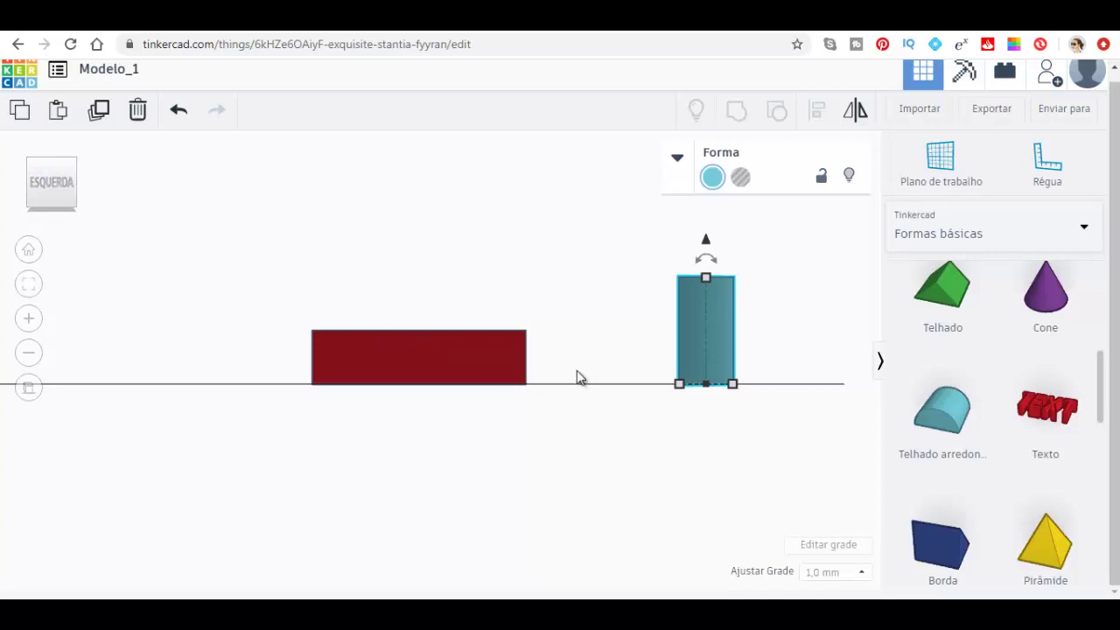
mouse_move(52, 183)
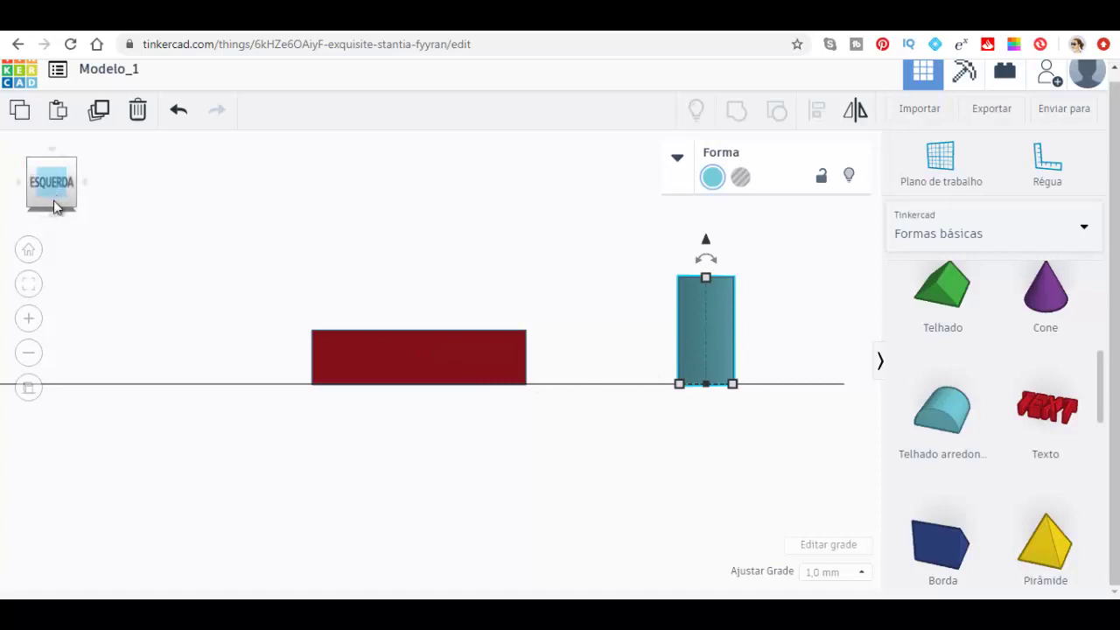
click(75, 216)
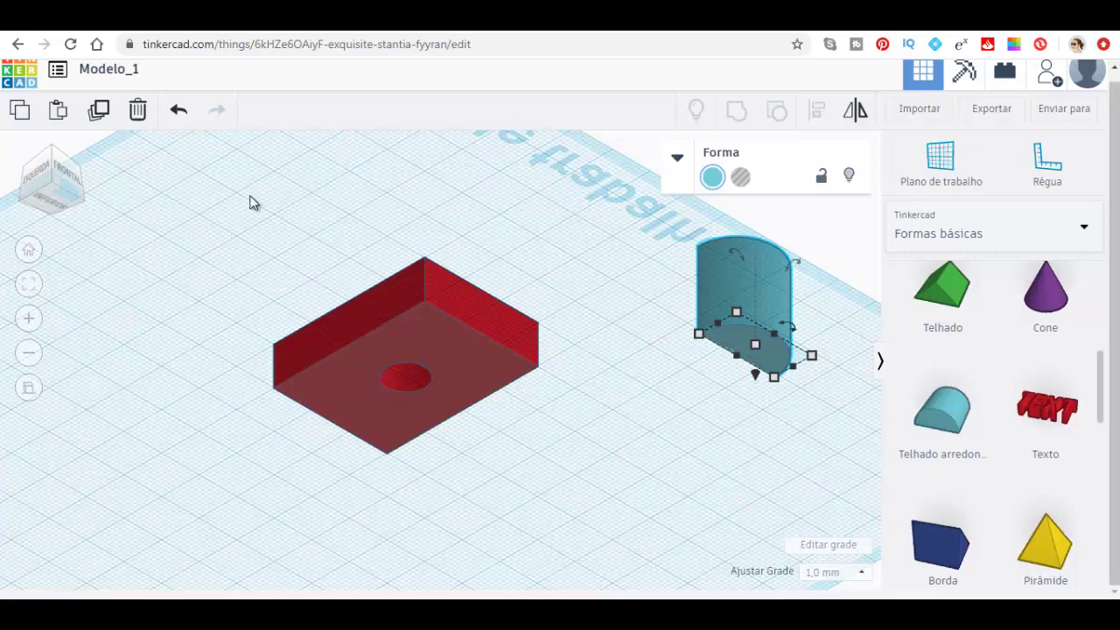
click(74, 181)
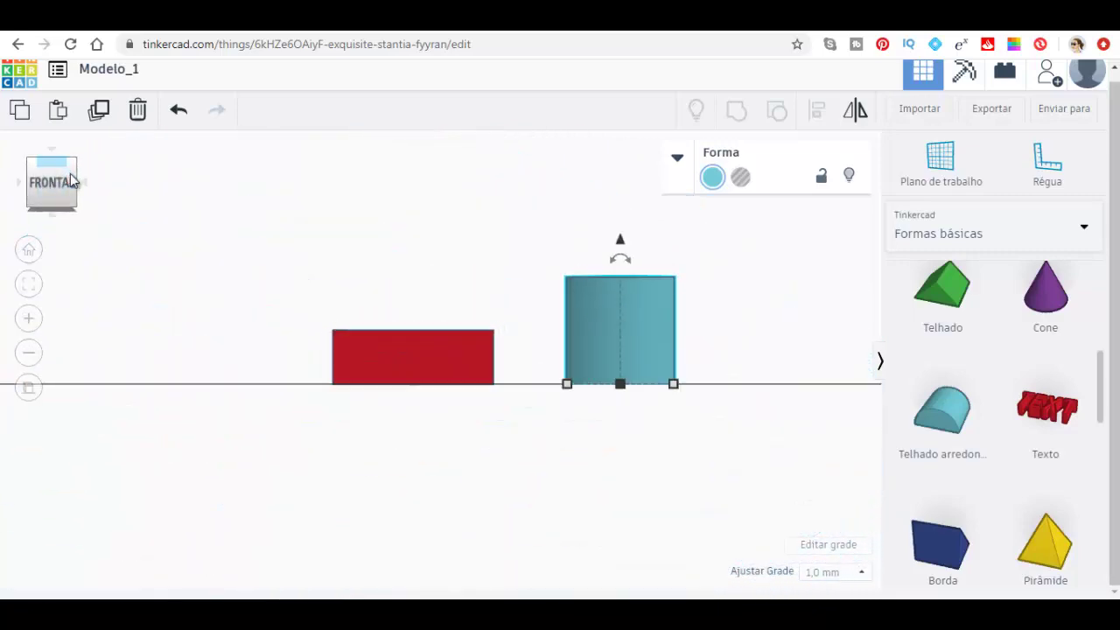
click(74, 178)
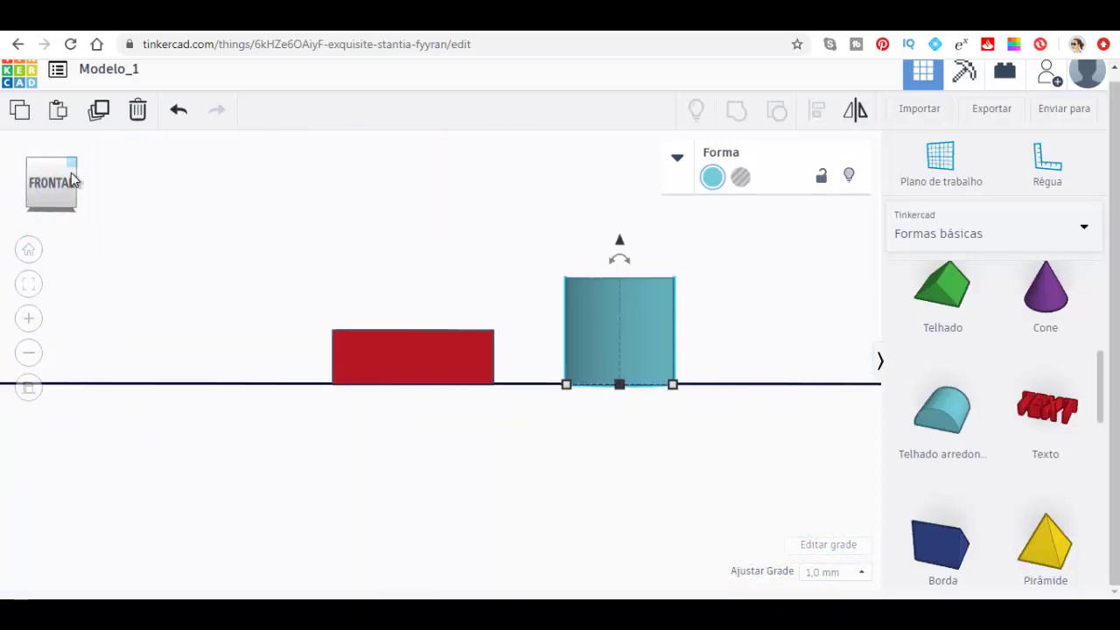
mouse_move(610, 490)
middle_down()
mouse_move(525, 440)
mouse_move(493, 400)
middle_up()
drag(343, 440, 469, 465)
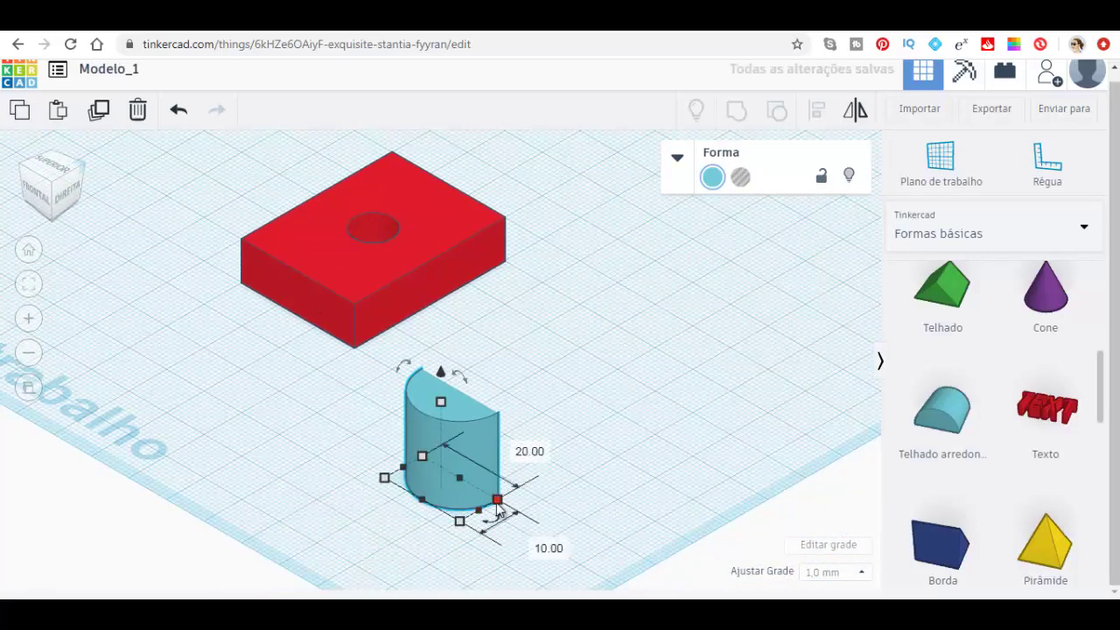
Resize the rounded shape's 20 mm side to 10 mm and its 10 mm side to 5 mm
click(515, 445)
text(10)
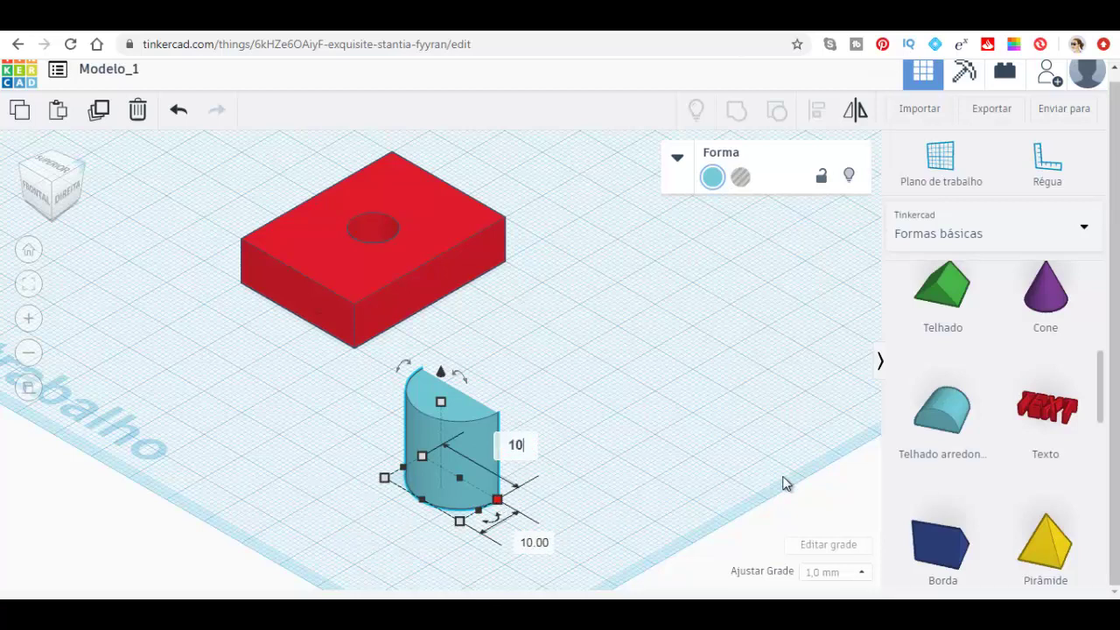
key(Return)
click(496, 520)
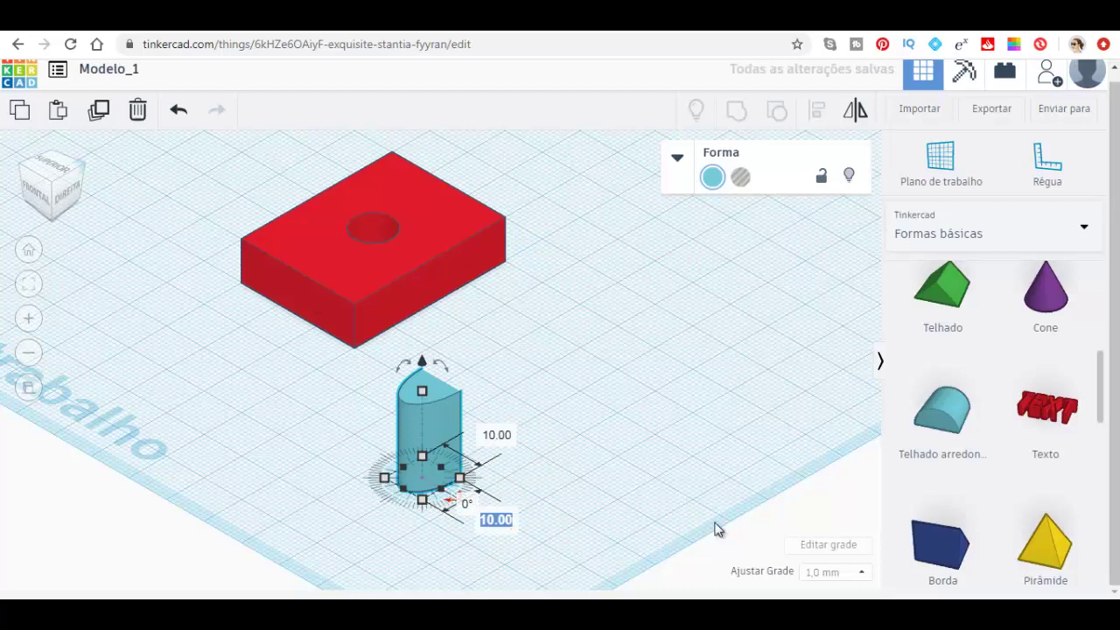
text(5)
key(Return)
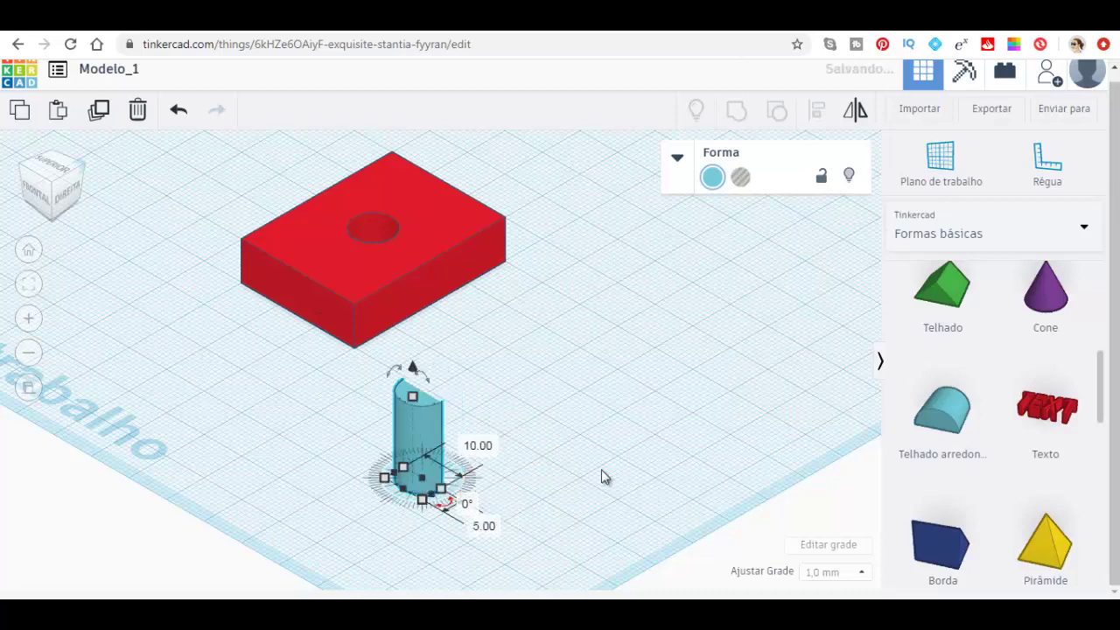
click(620, 417)
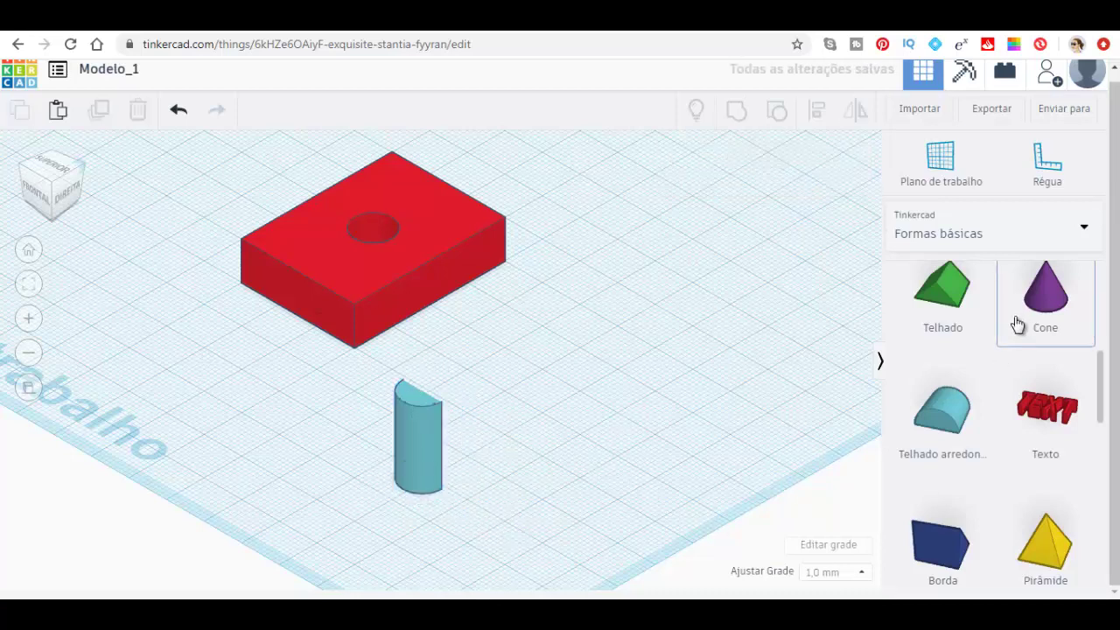
Add a new red box to the workplane and cut one of its 20 mm sides to 10 mm
scroll(1013, 324, up, 4)
scroll(1001, 393, up, 1)
drag(966, 462, 553, 411)
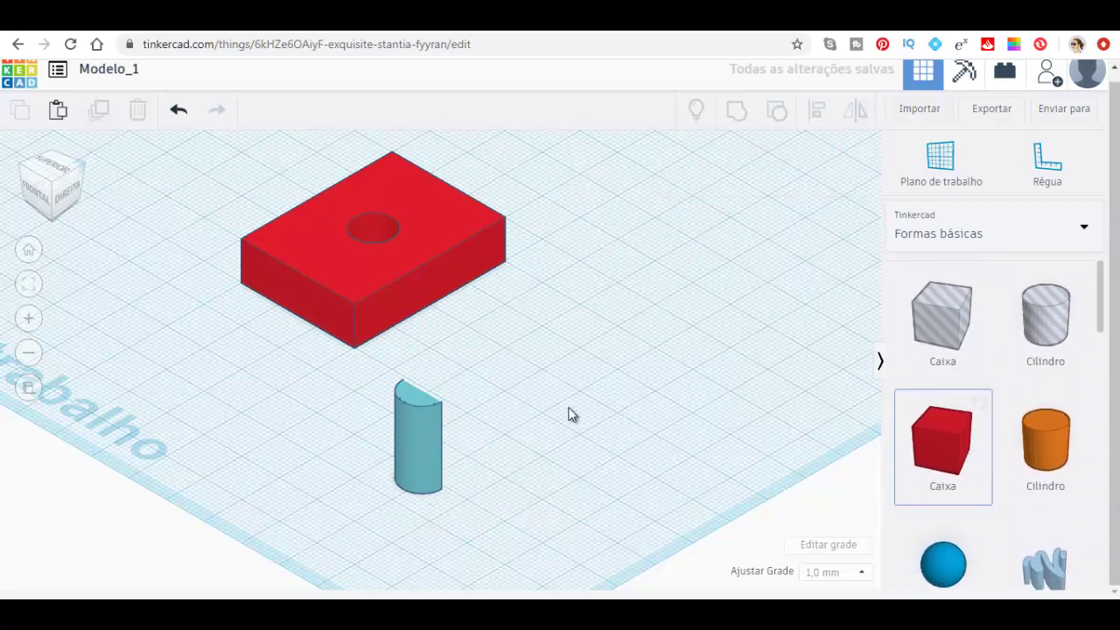
drag(611, 473, 607, 470)
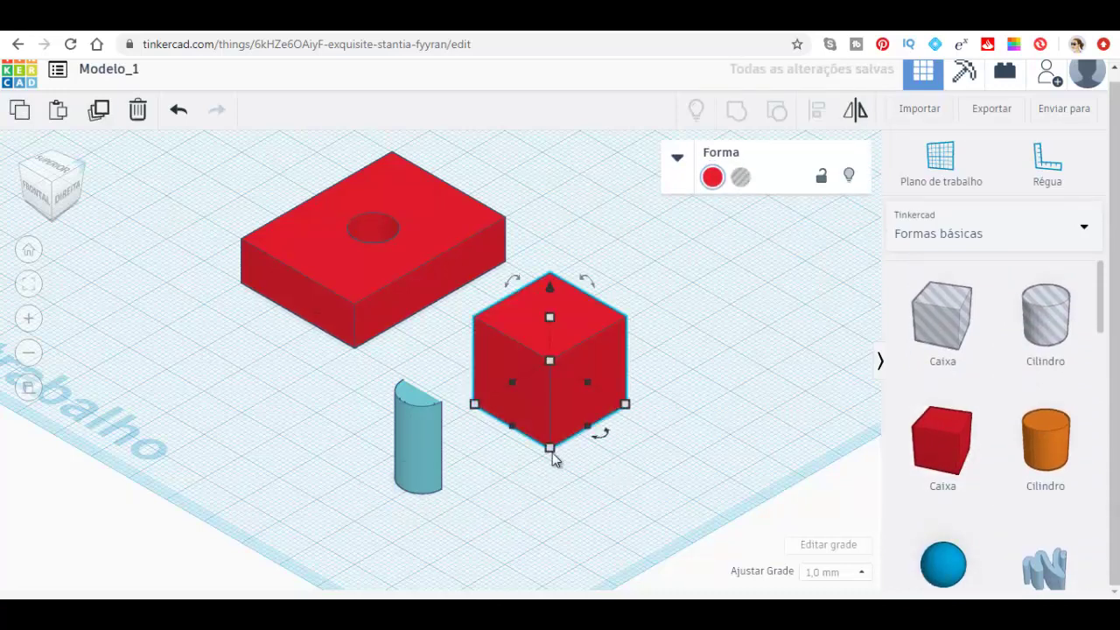
click(426, 476)
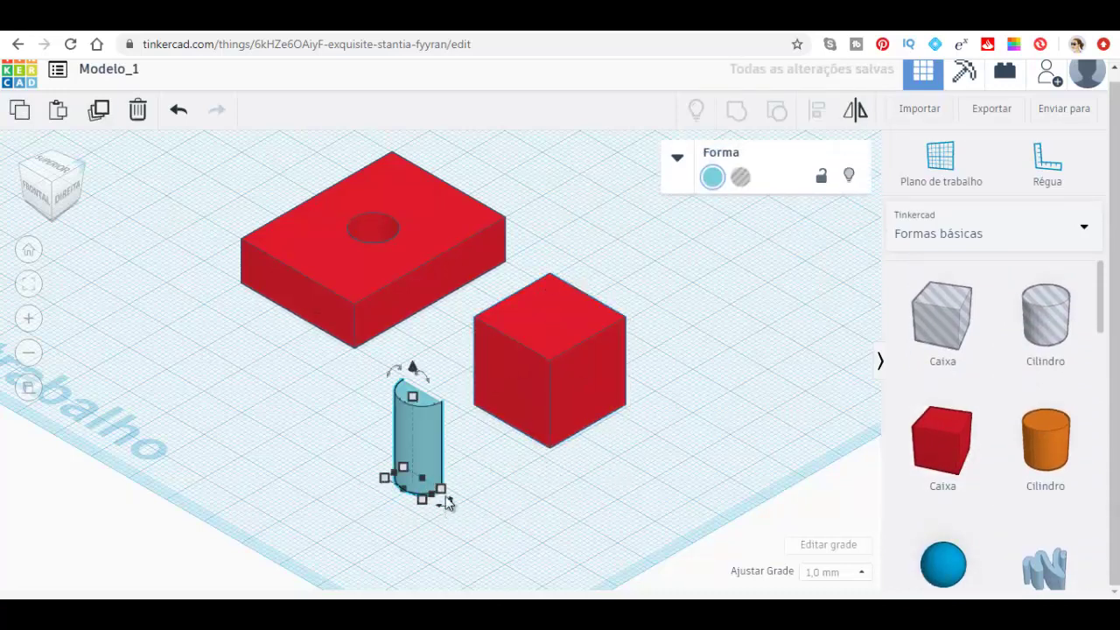
click(548, 443)
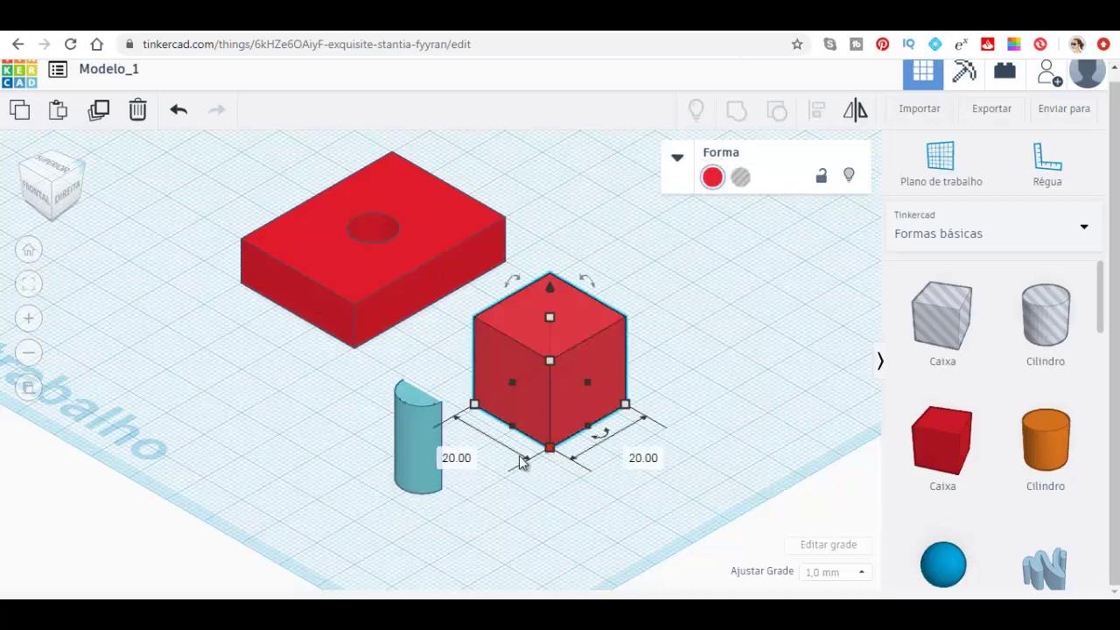
click(464, 464)
text(10)
key(Return)
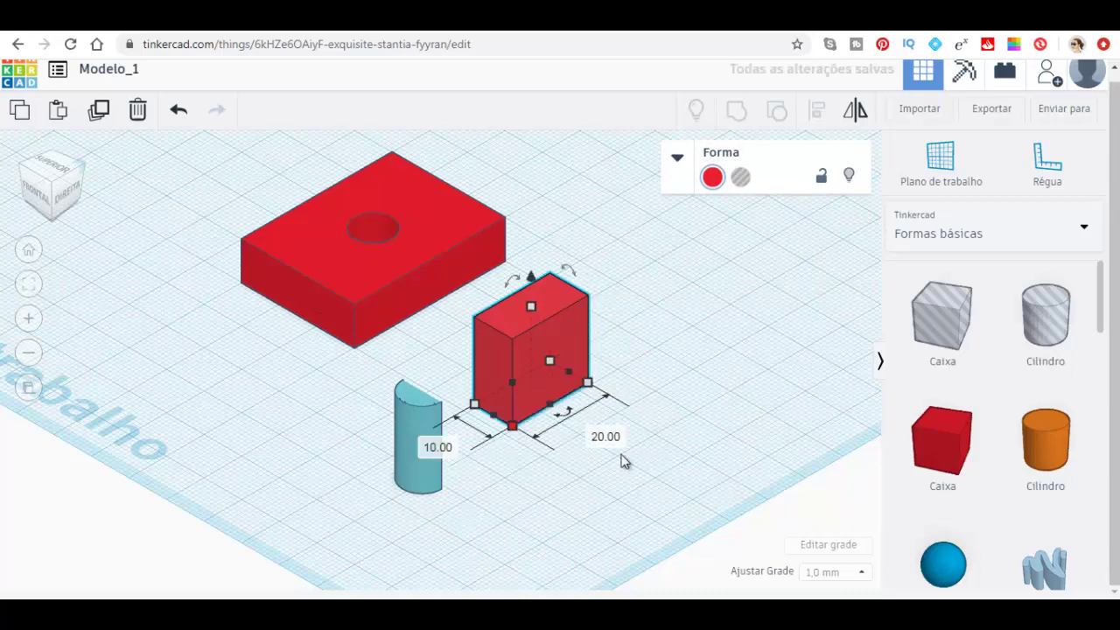
Set the thinned box flush against the rounded shape's flat face, aligning it in the right view
click(537, 429)
drag(537, 430, 467, 465)
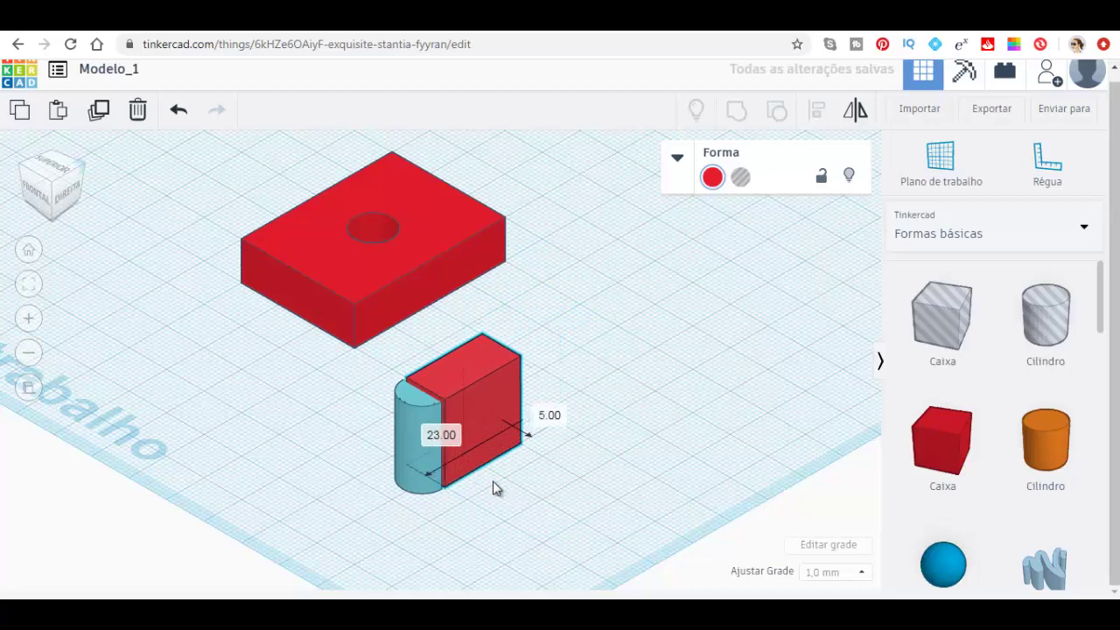
click(65, 201)
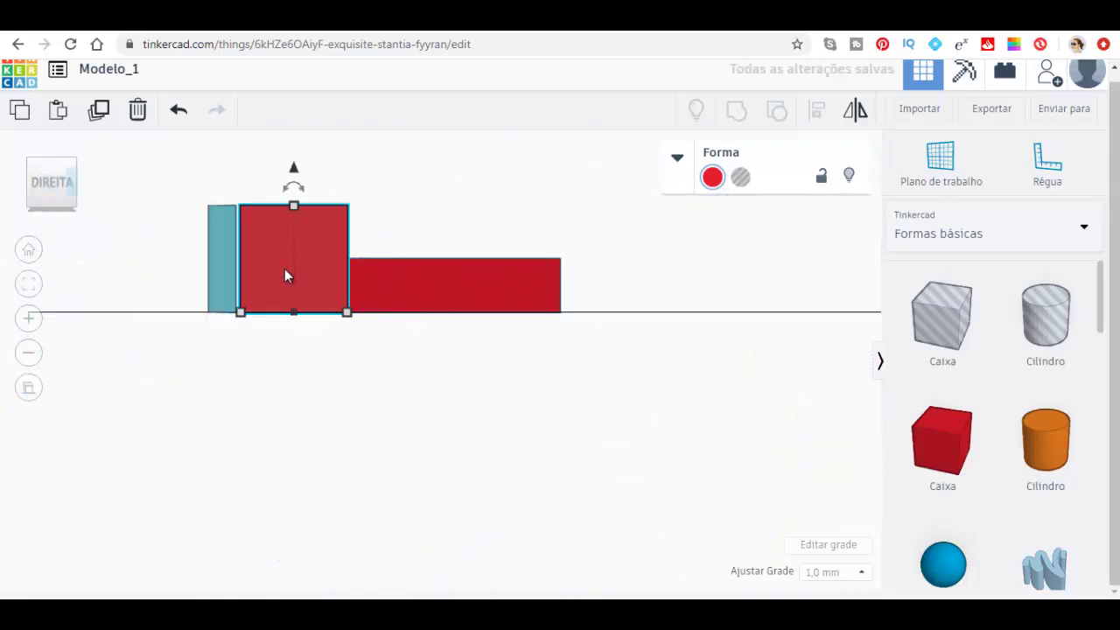
key(Left)
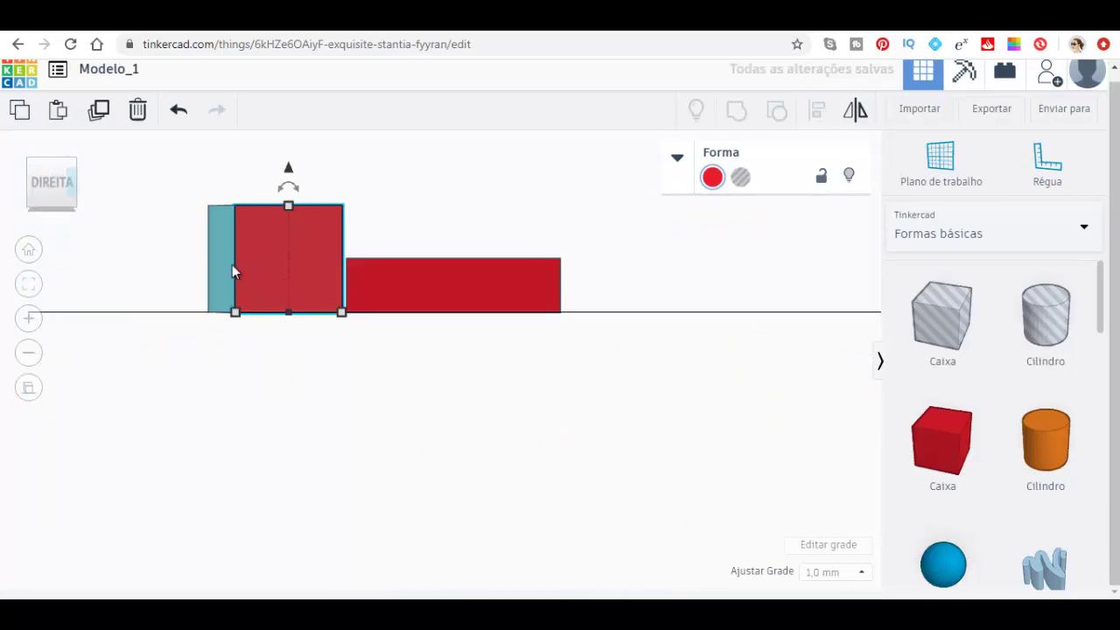
mouse_move(52, 182)
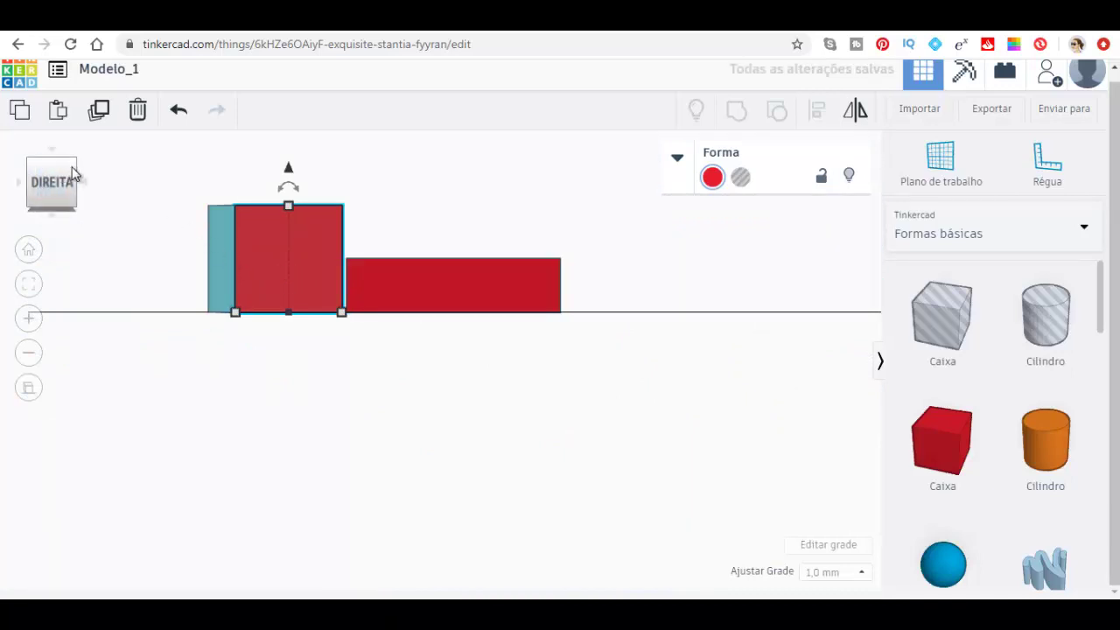
click(75, 173)
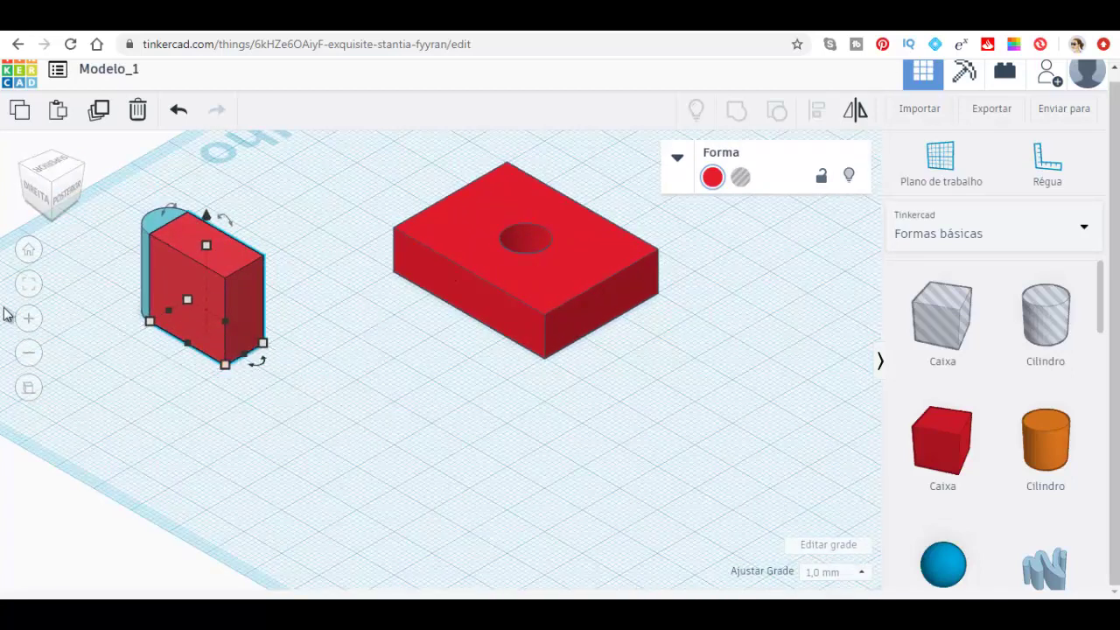
Group the red box and rounded shape into one solid, then ungroup them again
drag(115, 198, 388, 464)
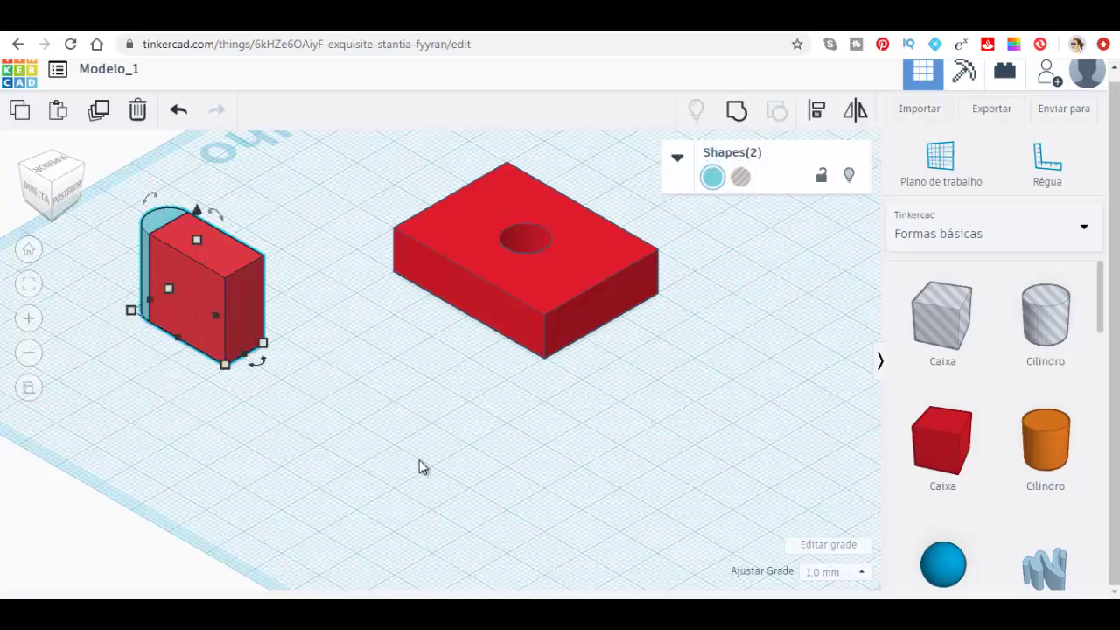
click(737, 116)
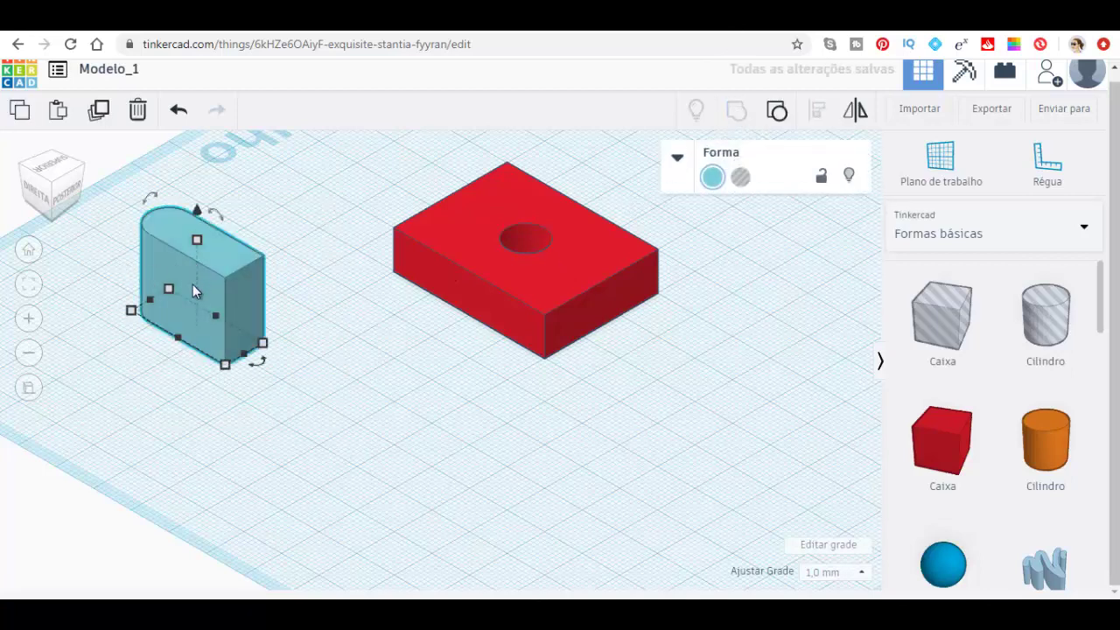
scroll(292, 339, up, 3)
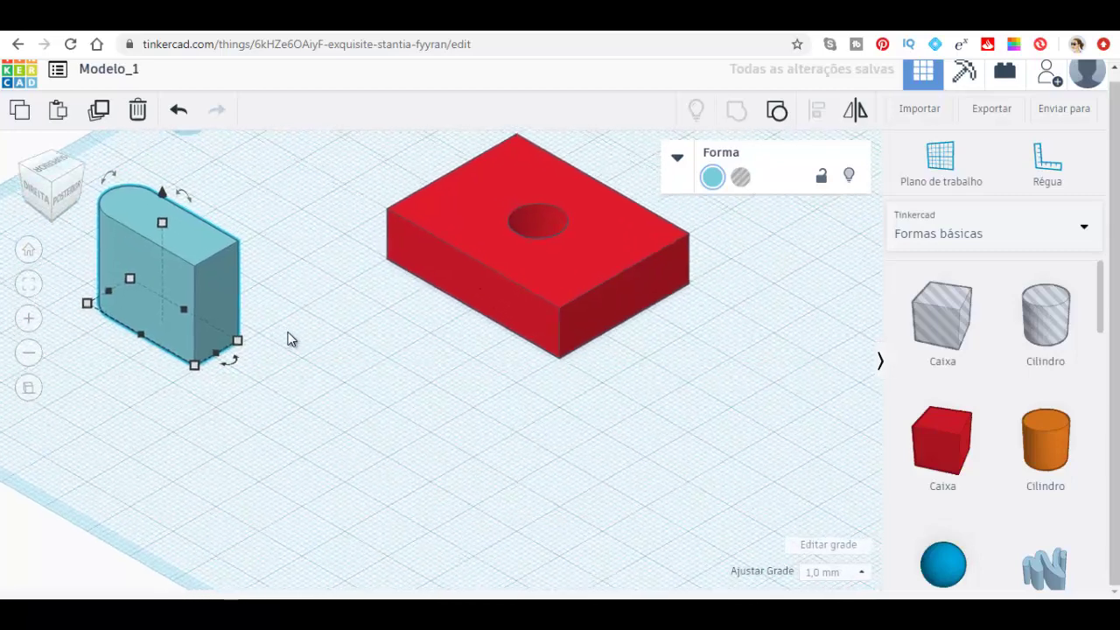
scroll(291, 340, down, 5)
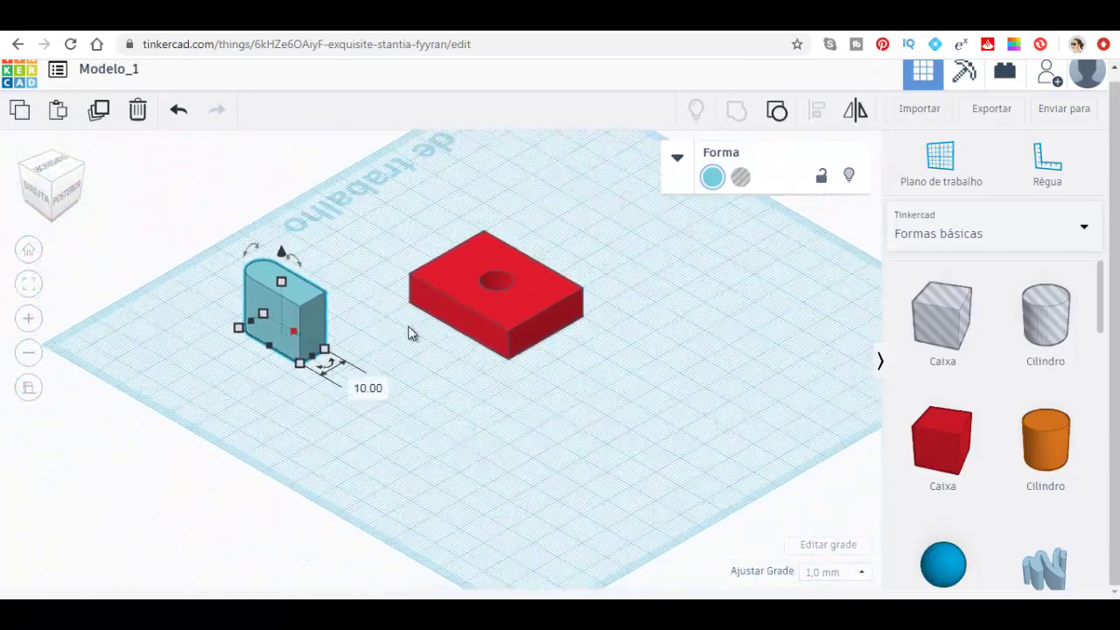
scroll(369, 359, up, 2)
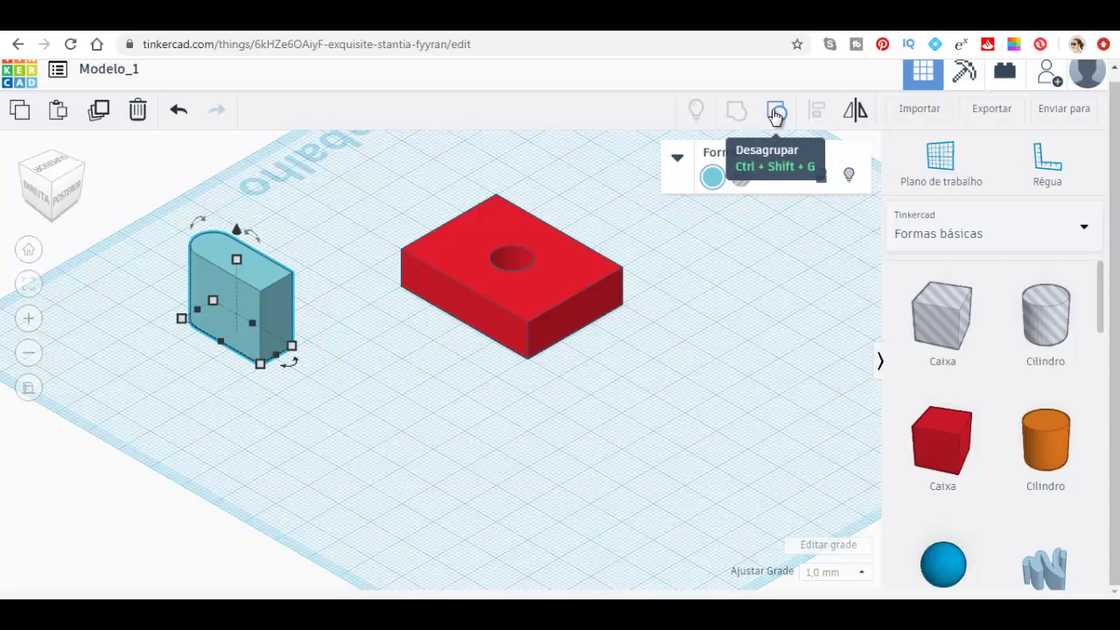
click(774, 114)
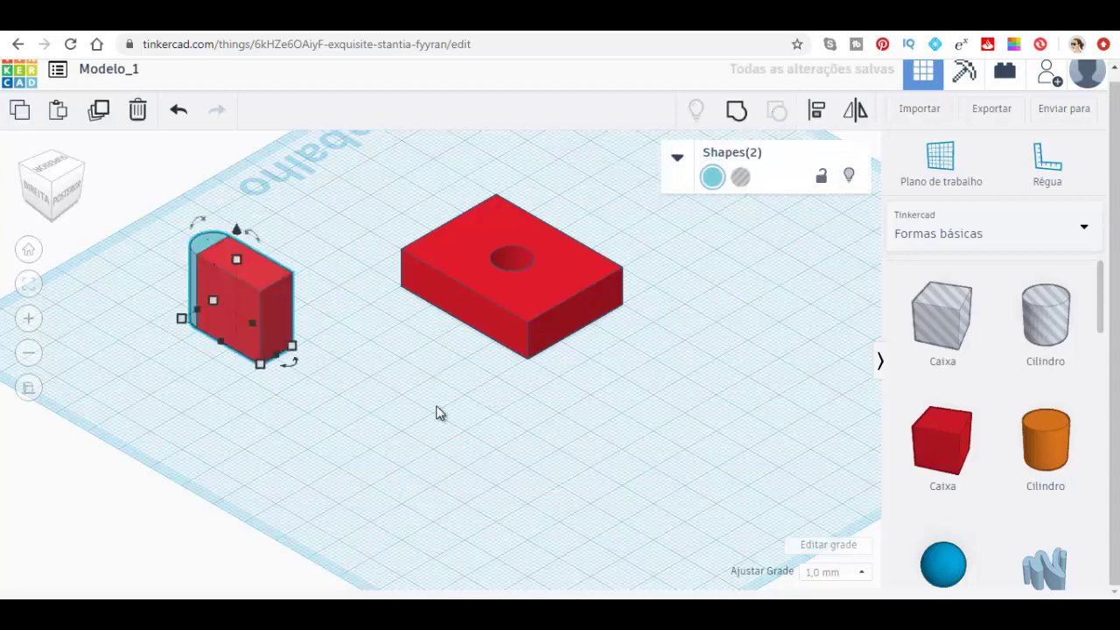
Duplicate the box-and-cylinder pair, place the copy in front of the holed box, and group the original pair
click(99, 110)
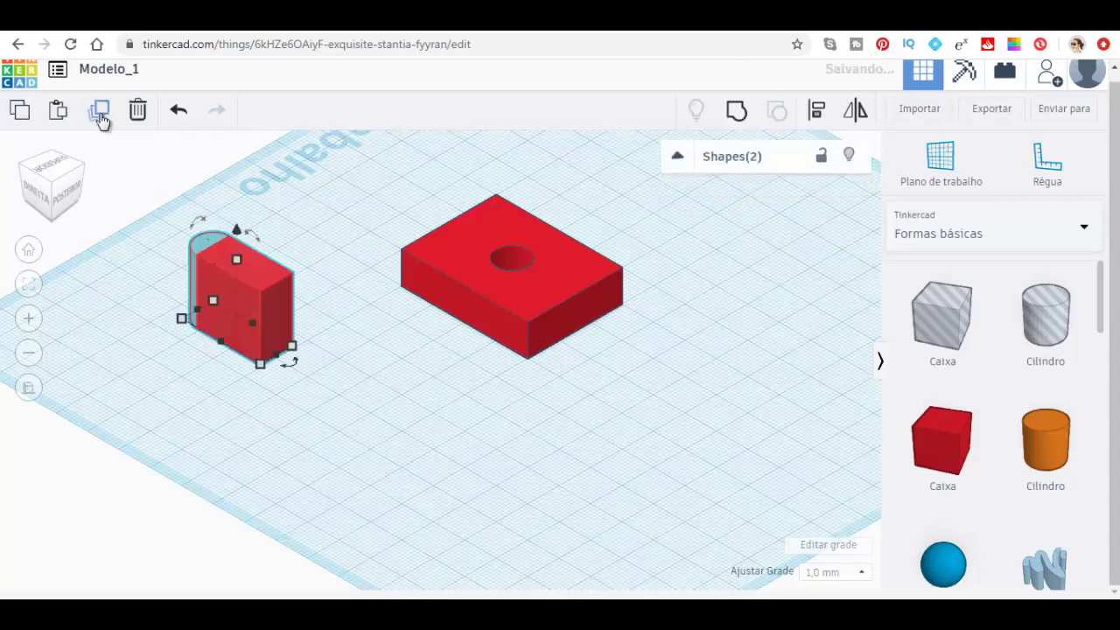
drag(245, 300, 599, 458)
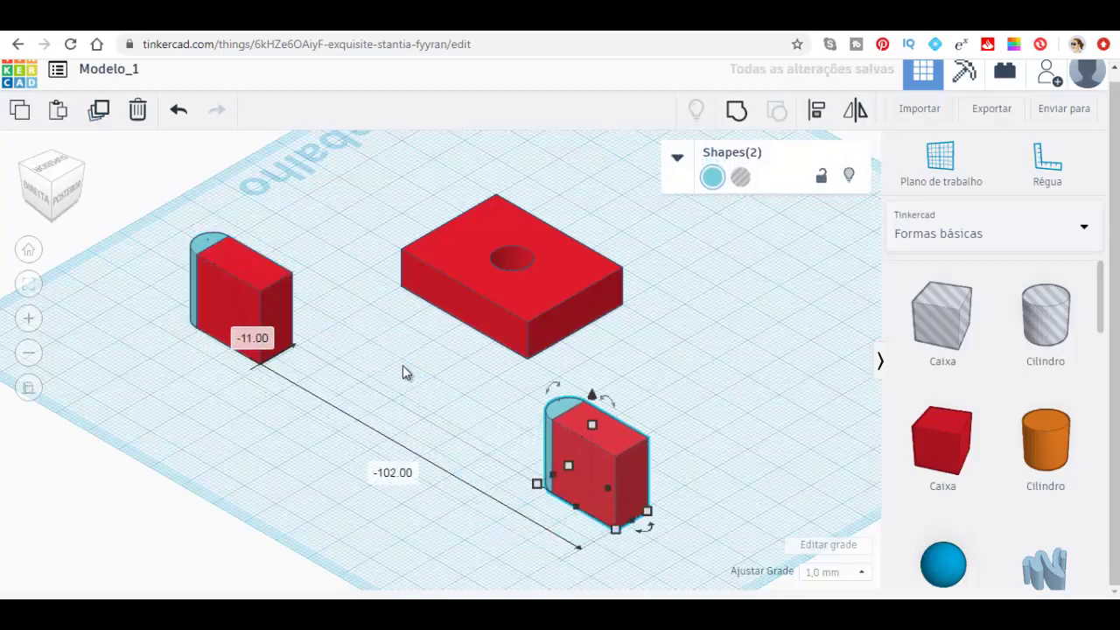
drag(323, 188, 131, 424)
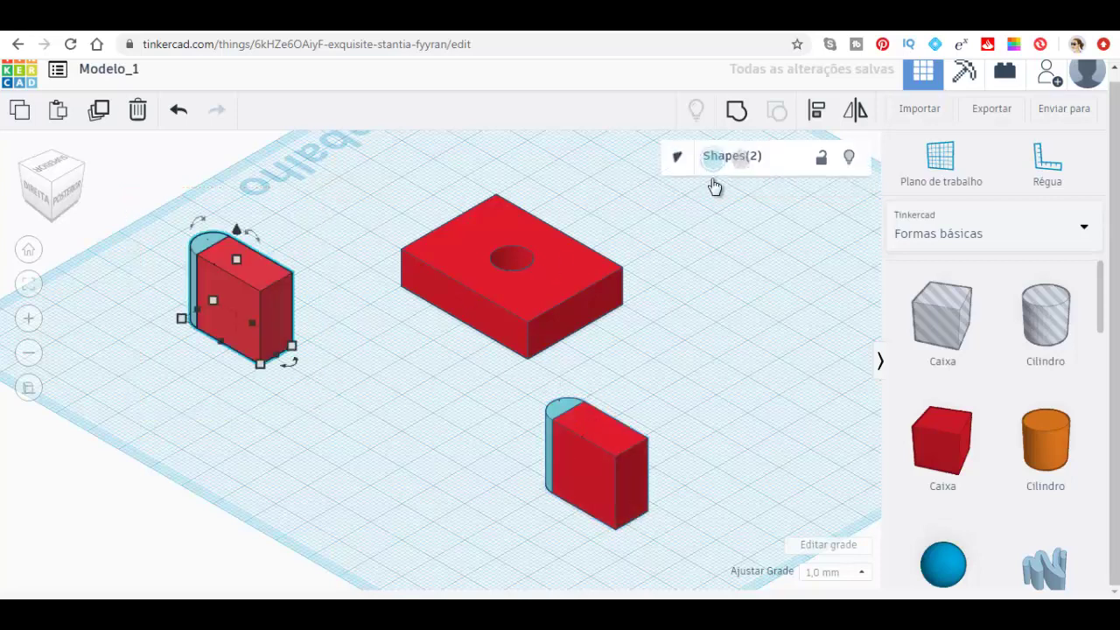
click(736, 111)
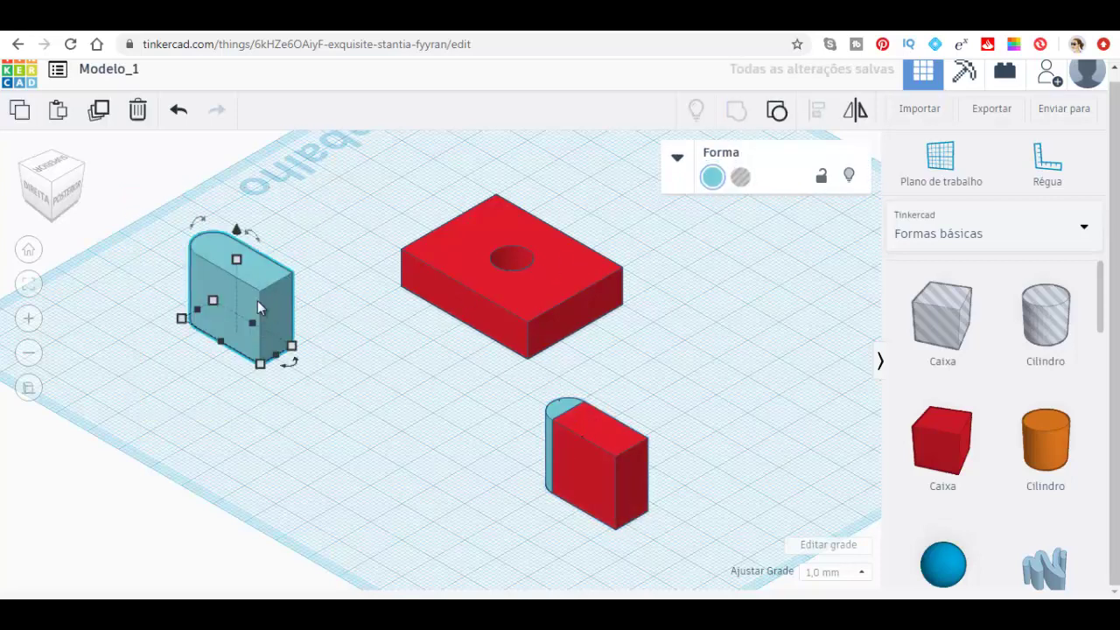
Push the grouped original pair toward the back of the workplane
mouse_move(257, 300)
mouse_down()
mouse_move(384, 217)
mouse_move(528, 154)
mouse_move(579, 165)
mouse_move(589, 154)
mouse_move(529, 126)
mouse_move(513, 145)
mouse_up()
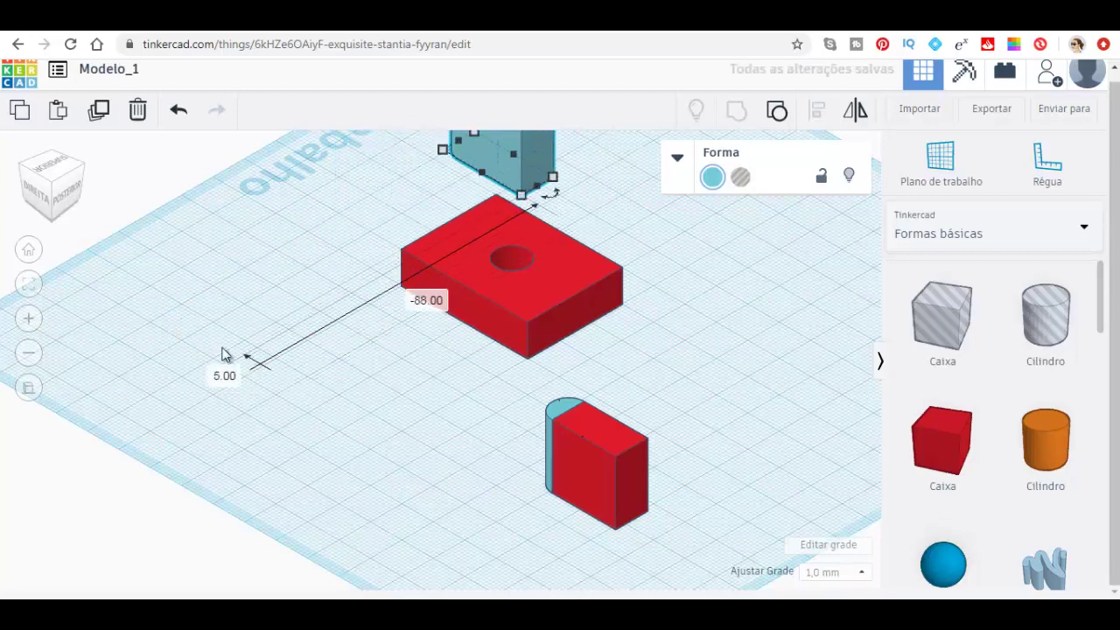
scroll(221, 354, up, 2)
scroll(222, 355, down, 3)
scroll(393, 295, down, 4)
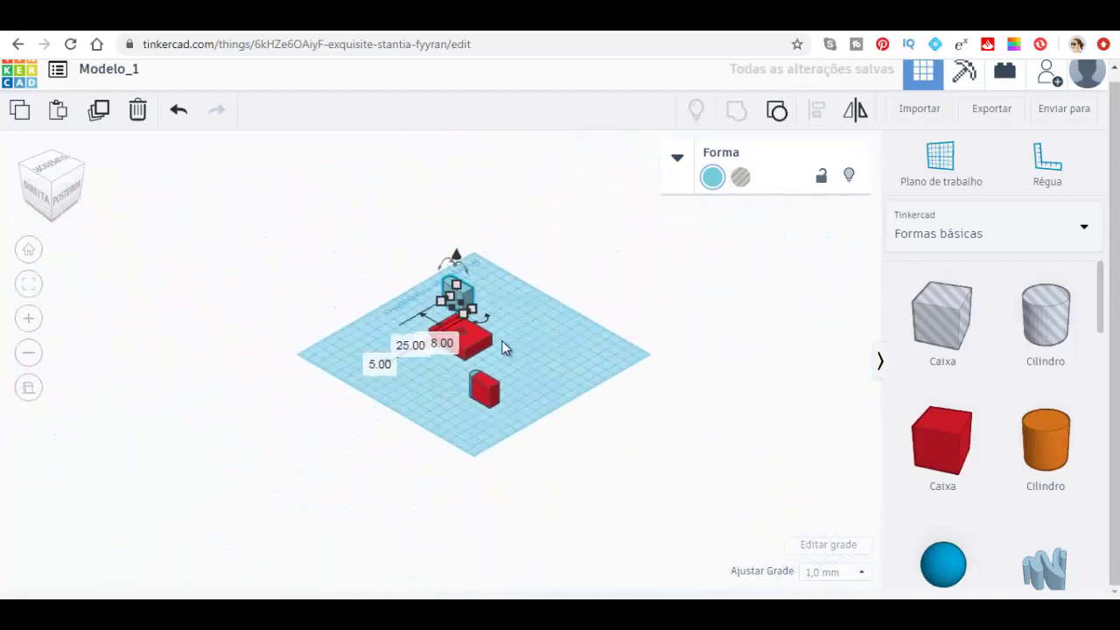
scroll(505, 347, up, 1)
scroll(550, 333, up, 1)
mouse_move(469, 265)
mouse_down()
mouse_move(534, 235)
mouse_move(519, 222)
mouse_up()
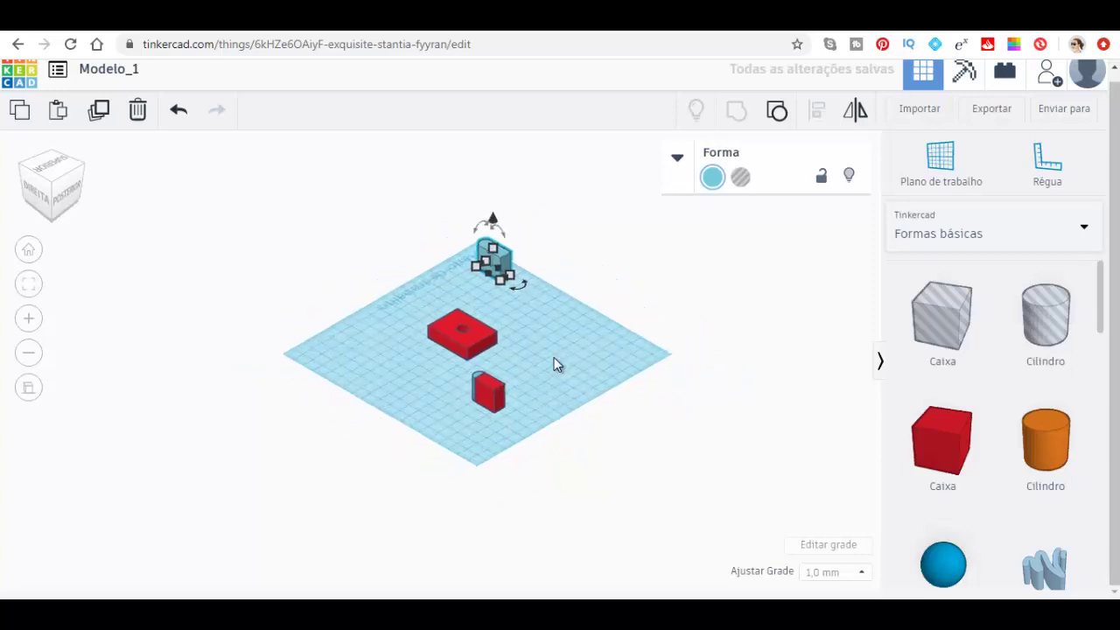
scroll(553, 358, up, 2)
scroll(624, 393, up, 1)
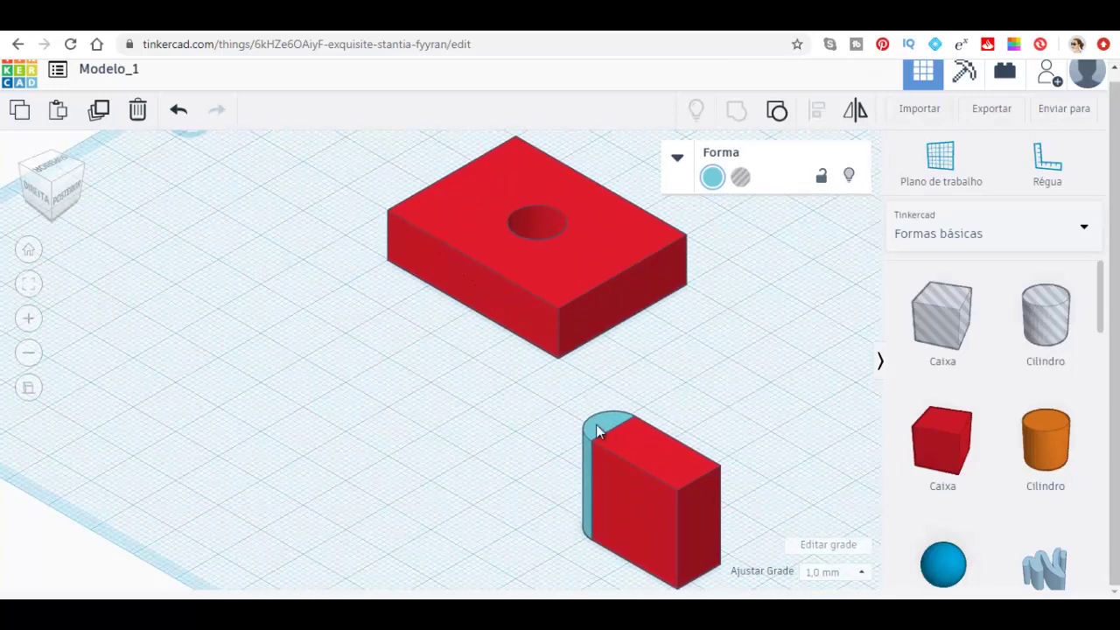
click(646, 465)
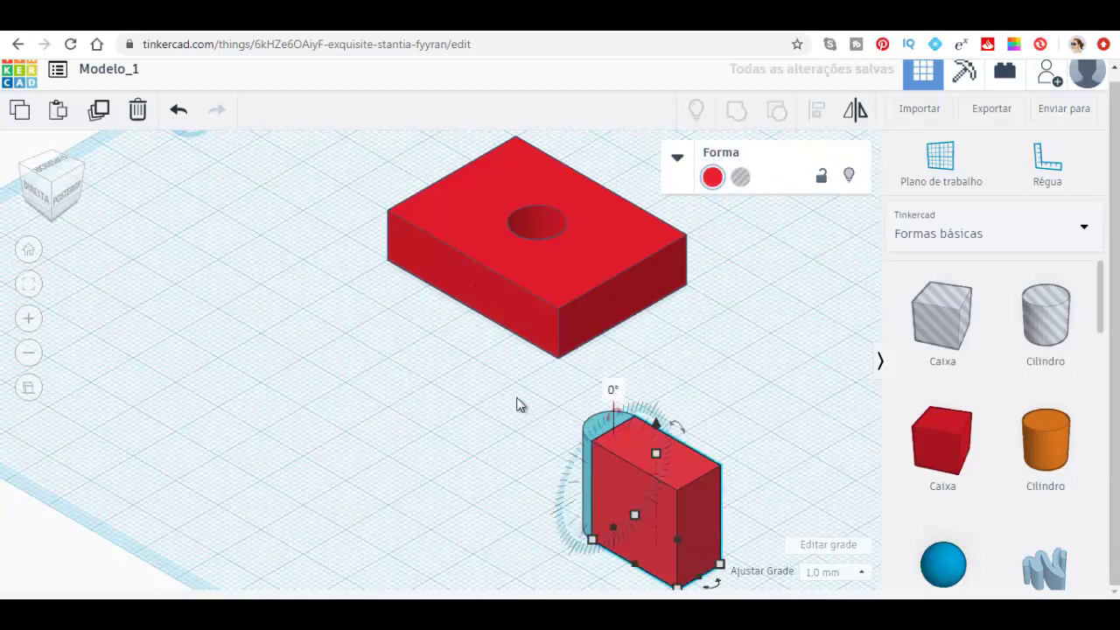
Make the copied cylinder a hole, slide it into the red box's edge, and group them
click(588, 490)
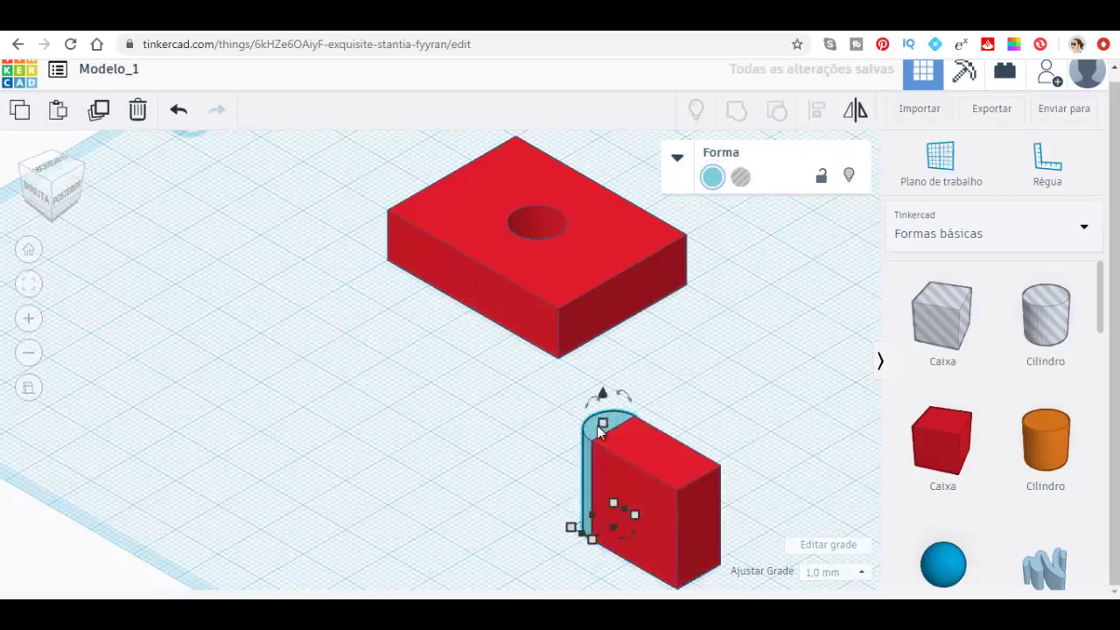
click(740, 177)
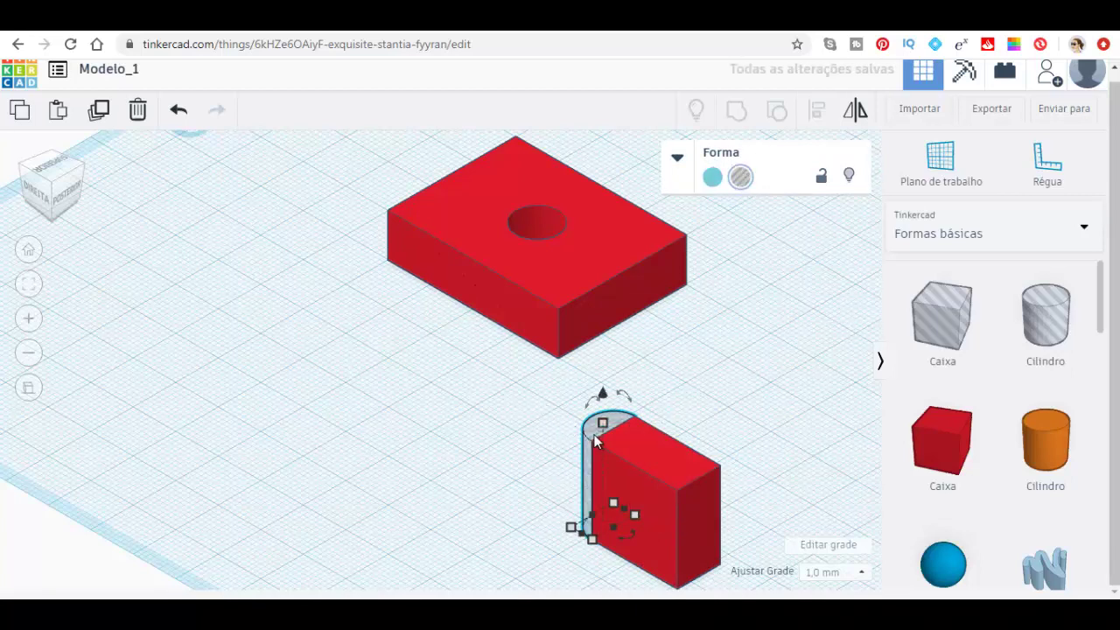
key(Left)
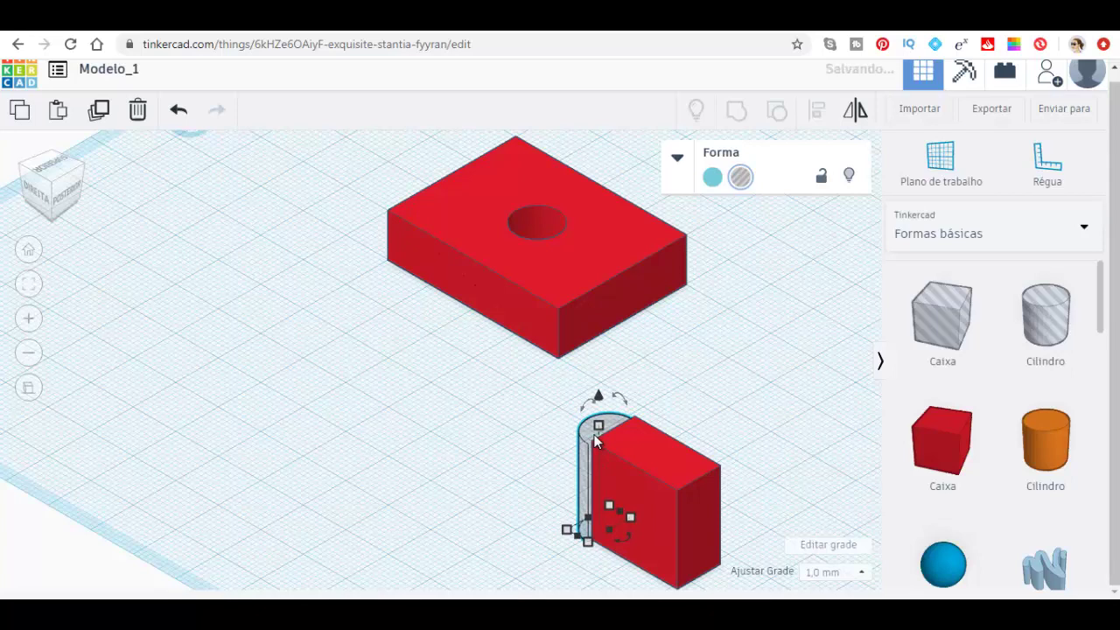
key(Right)
key(Down)
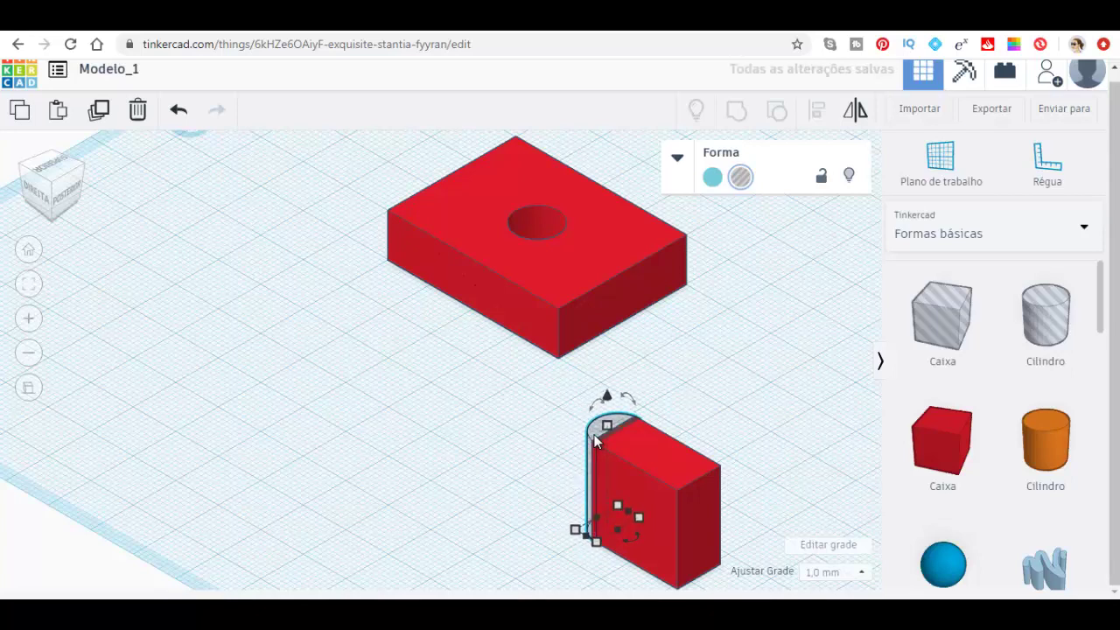
key(Right)
key(Right)
key(Right)
key(Right)
key(Right)
key(Right)
key(Right)
key(Right)
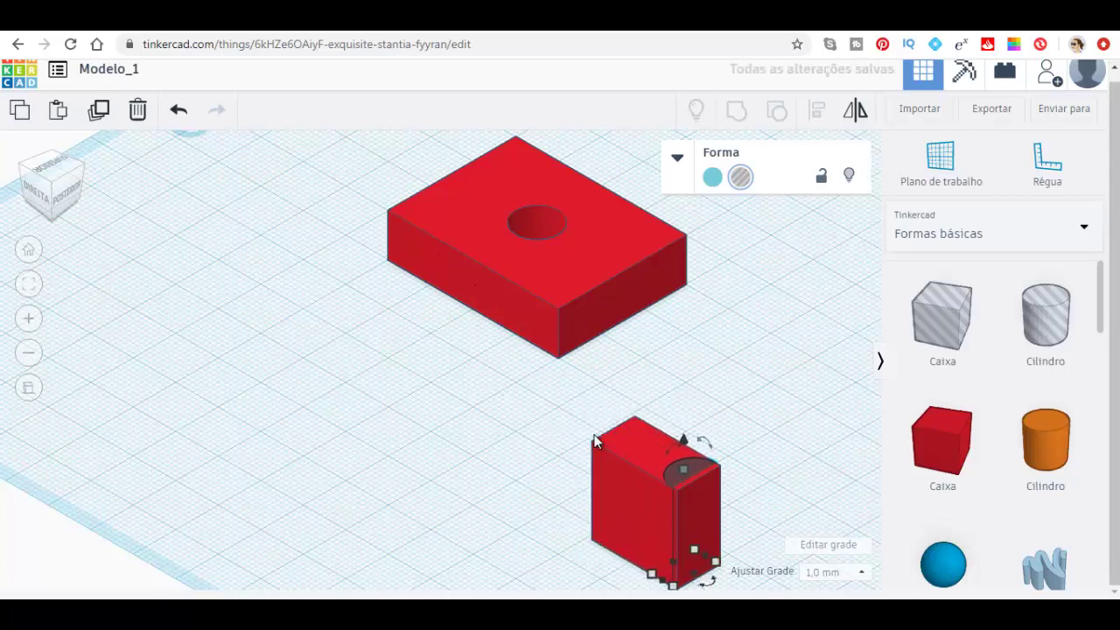
key(Right)
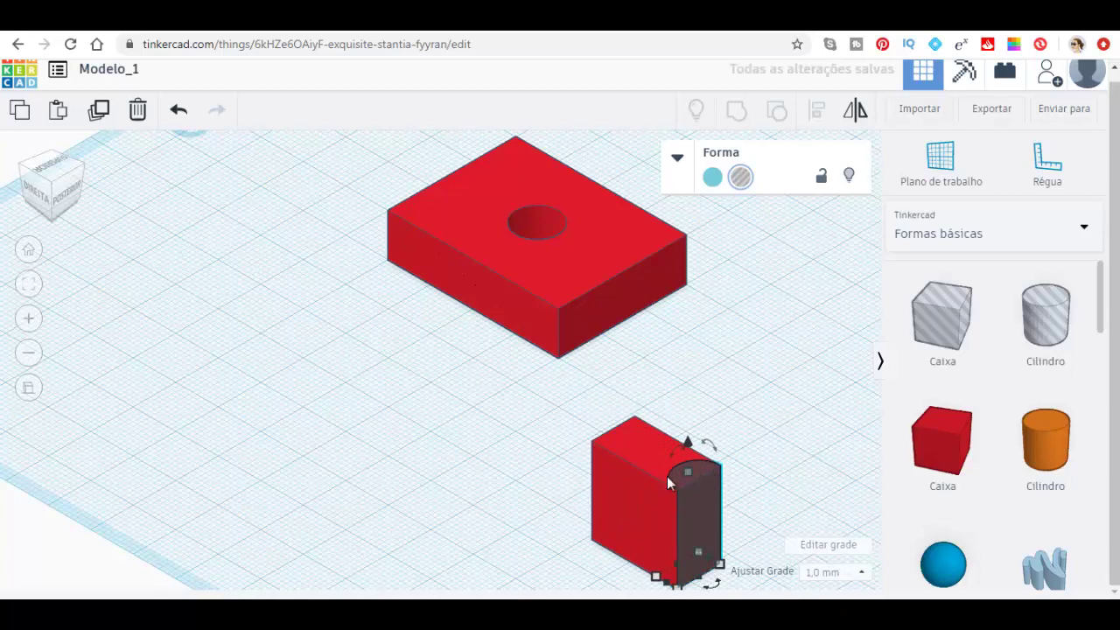
shift+click(634, 450)
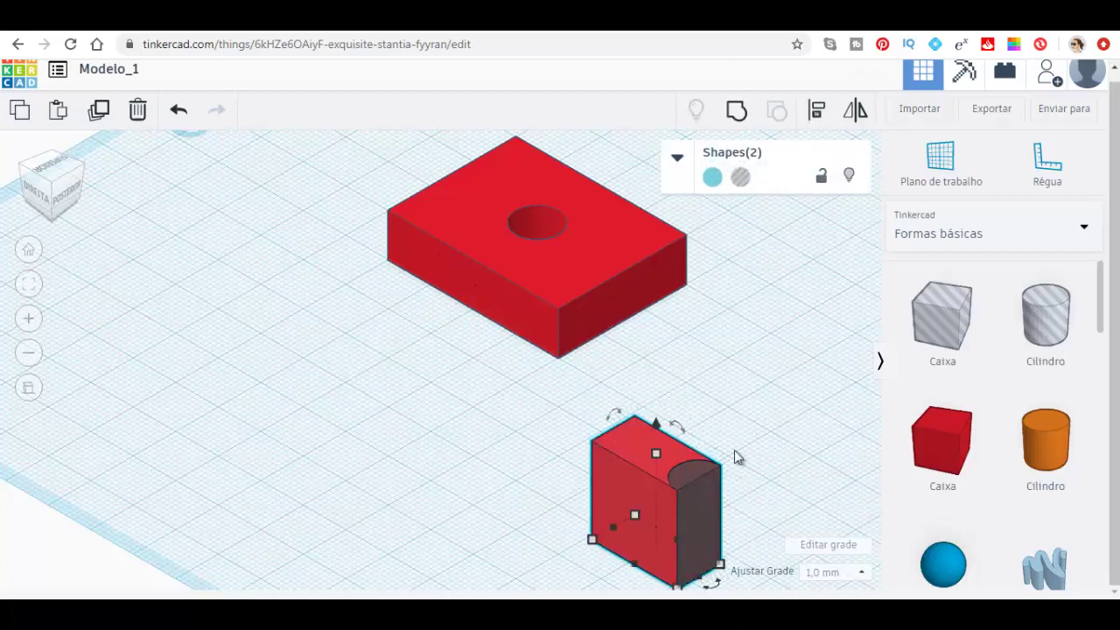
click(736, 111)
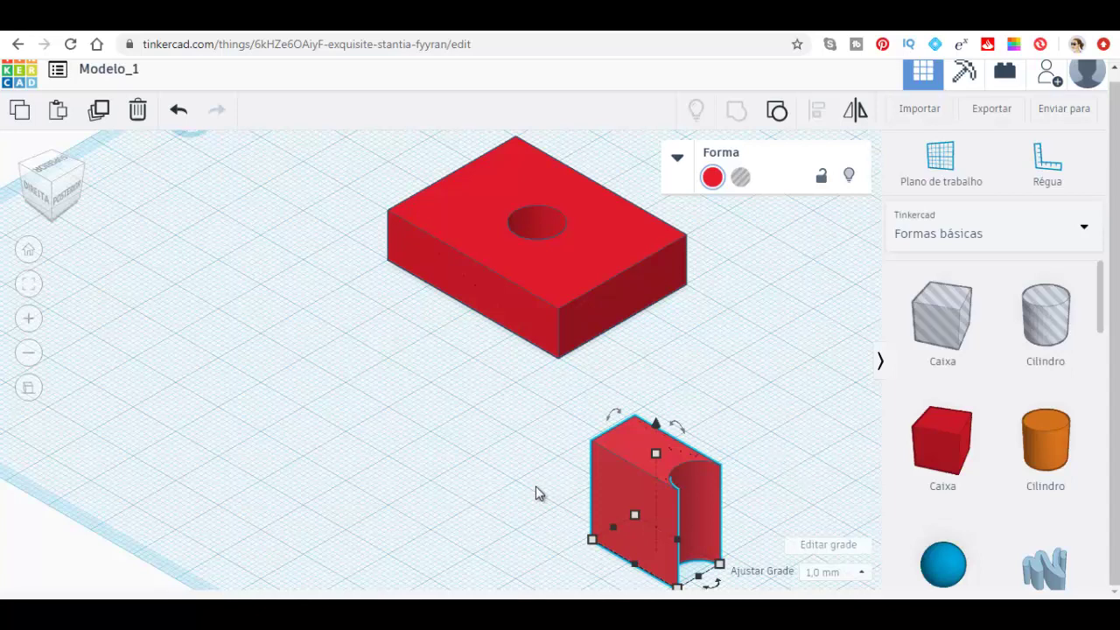
Place a green roof shape, rotate it 90° upright, and settle it on the ground line
scroll(810, 422, down, 2)
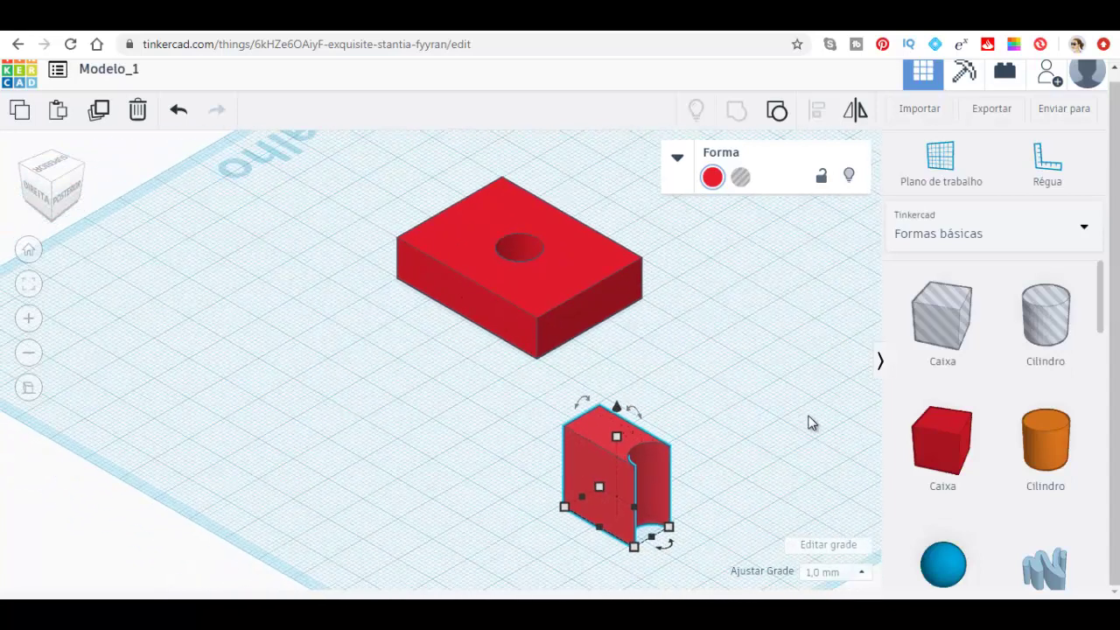
scroll(810, 423, down, 1)
scroll(810, 423, up, 1)
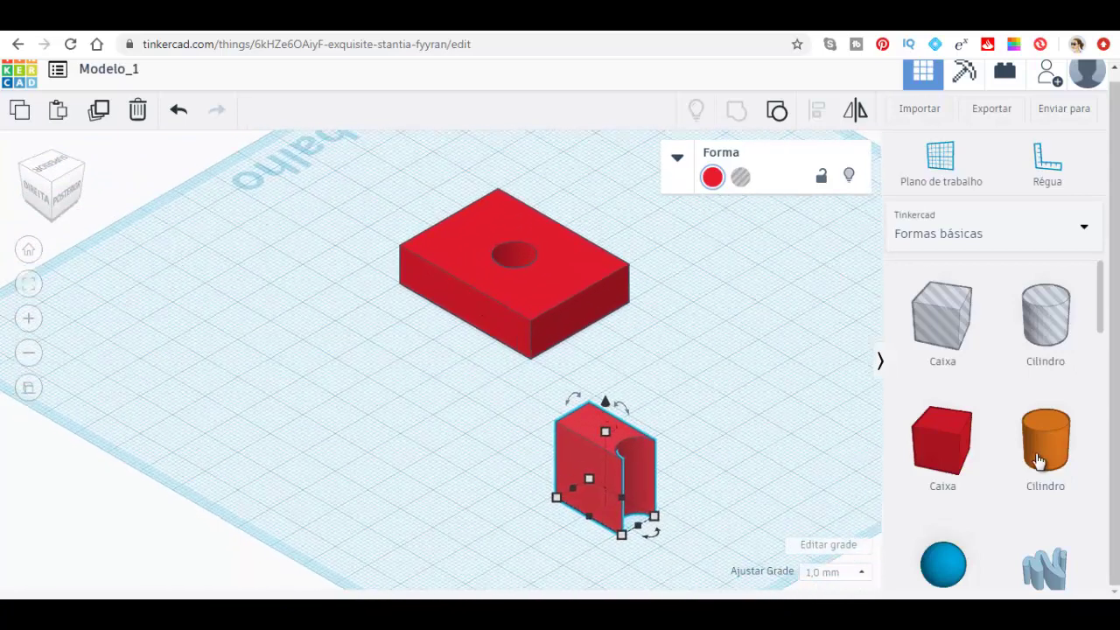
scroll(1111, 350, down, 3)
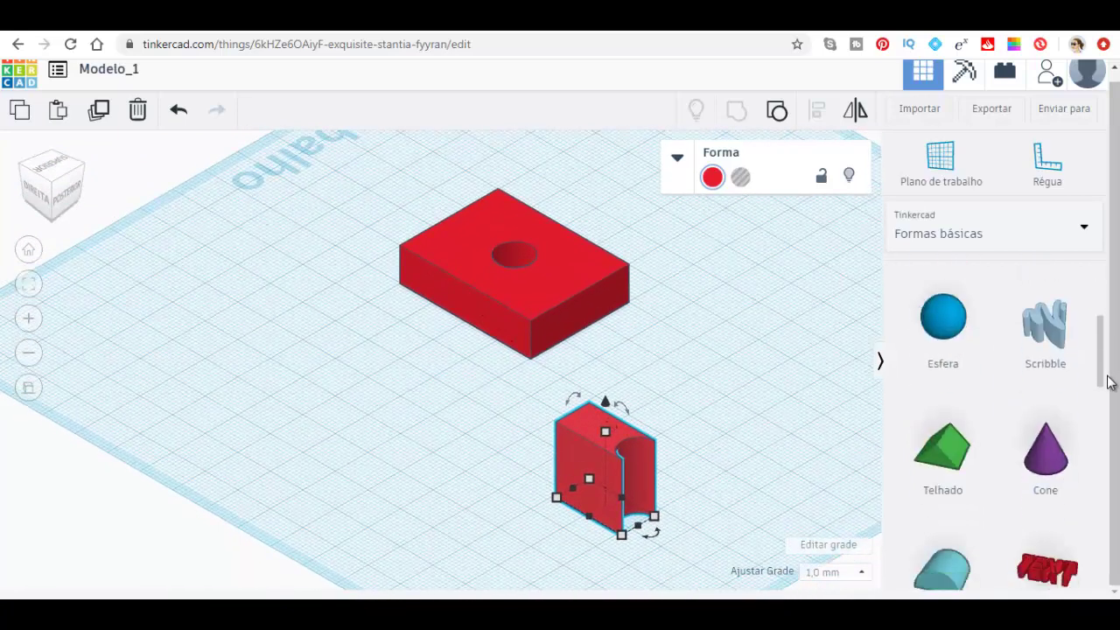
click(962, 335)
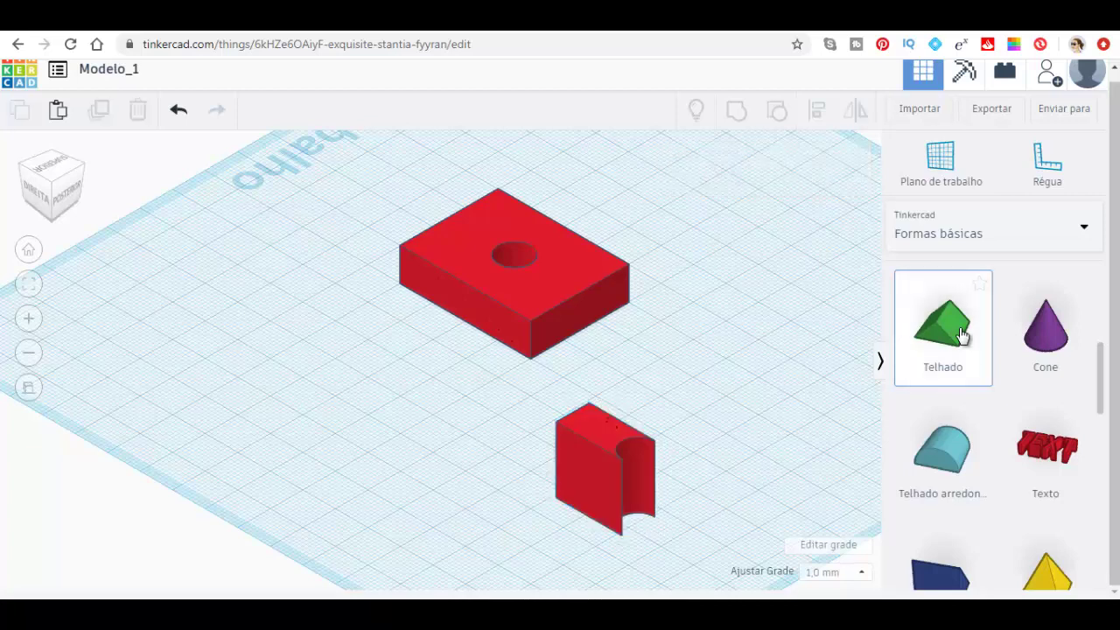
click(338, 382)
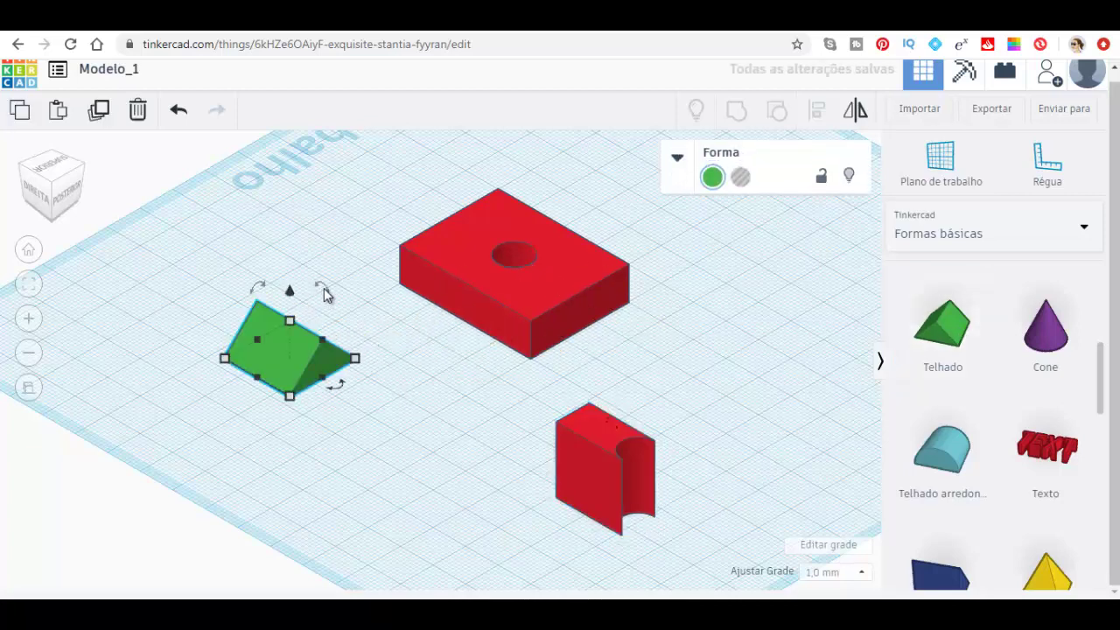
drag(324, 295, 322, 254)
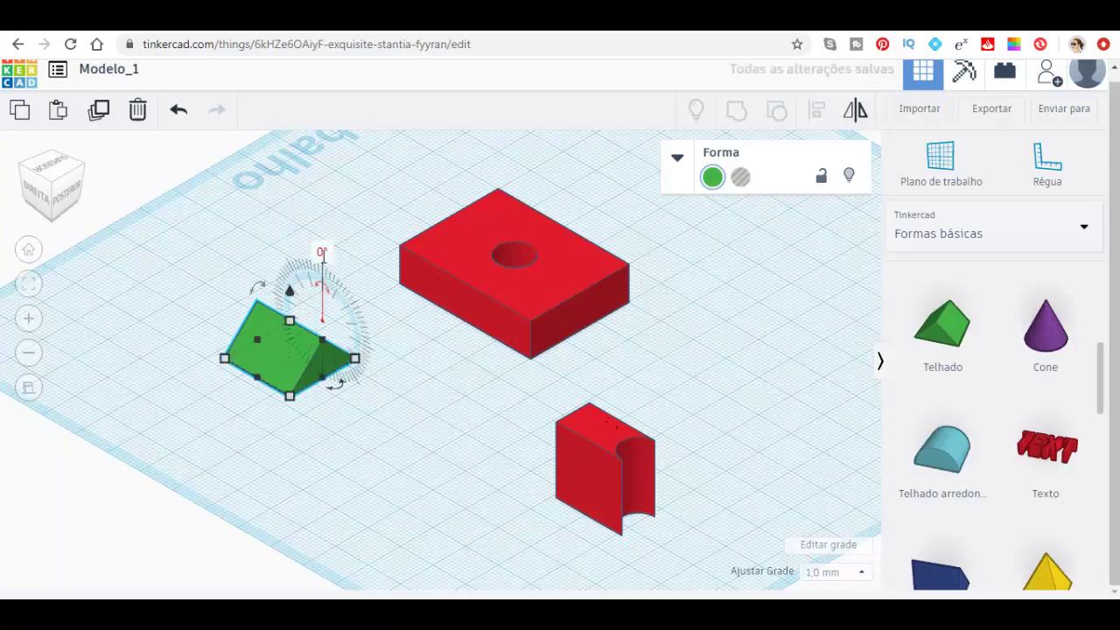
key(Return)
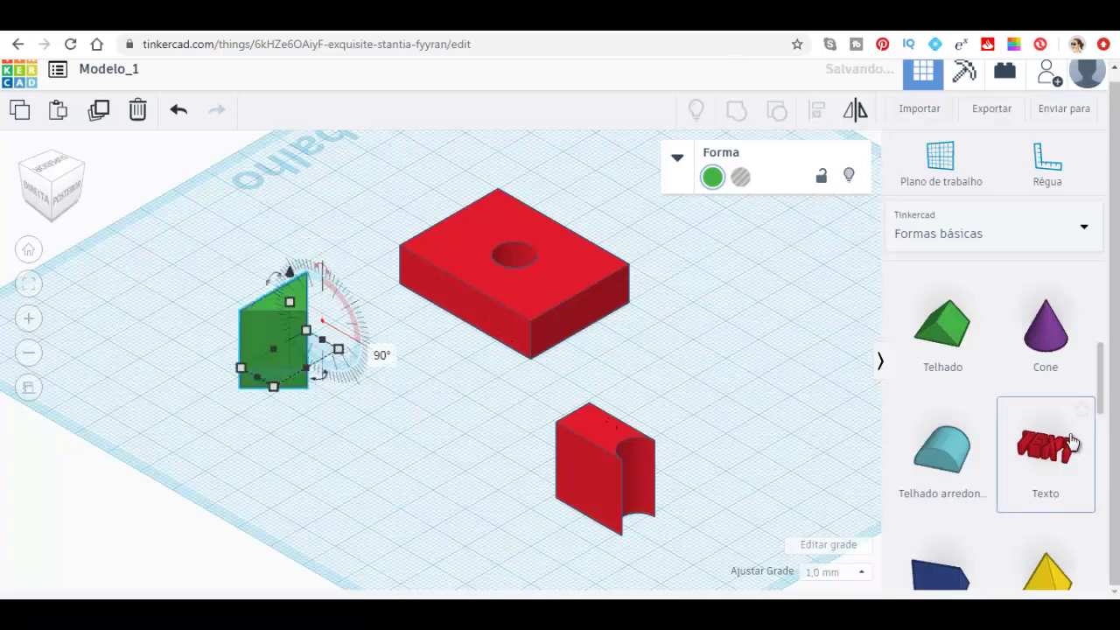
click(21, 187)
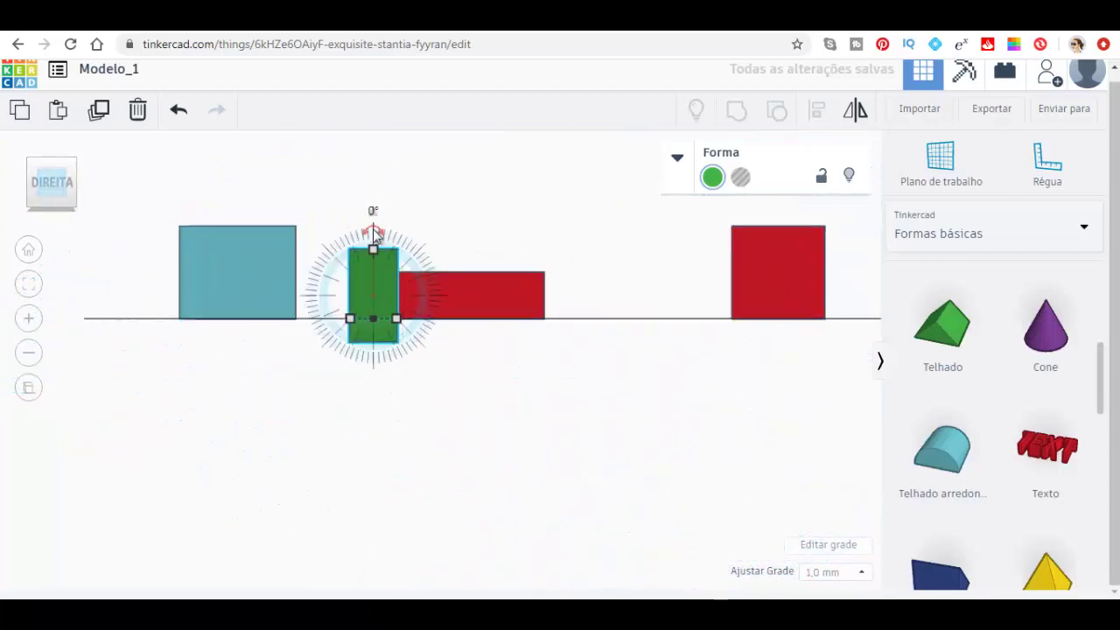
drag(373, 214, 373, 193)
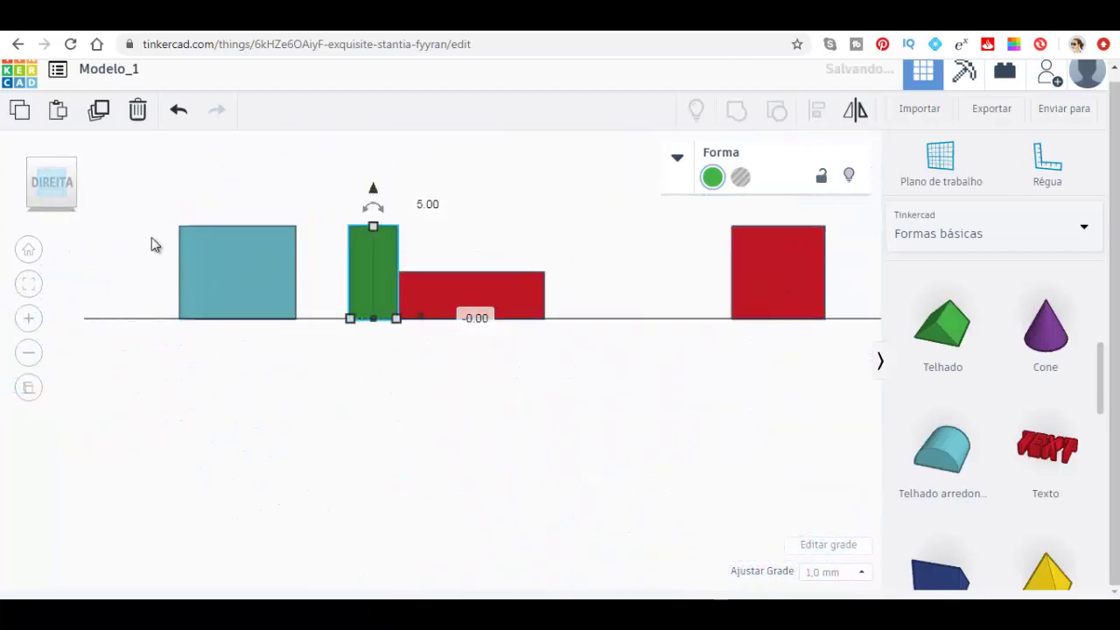
click(71, 173)
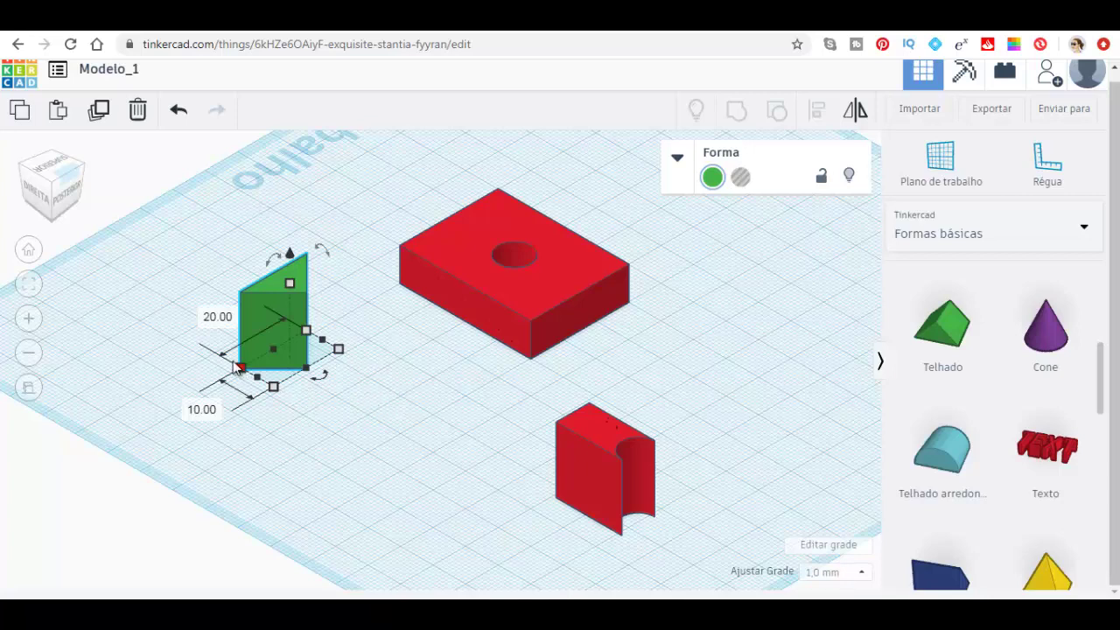
Set the roof's dimensions to 10 mm, then 5 mm, then back to 10 mm
click(219, 317)
text(1)
text(0)
key(Return)
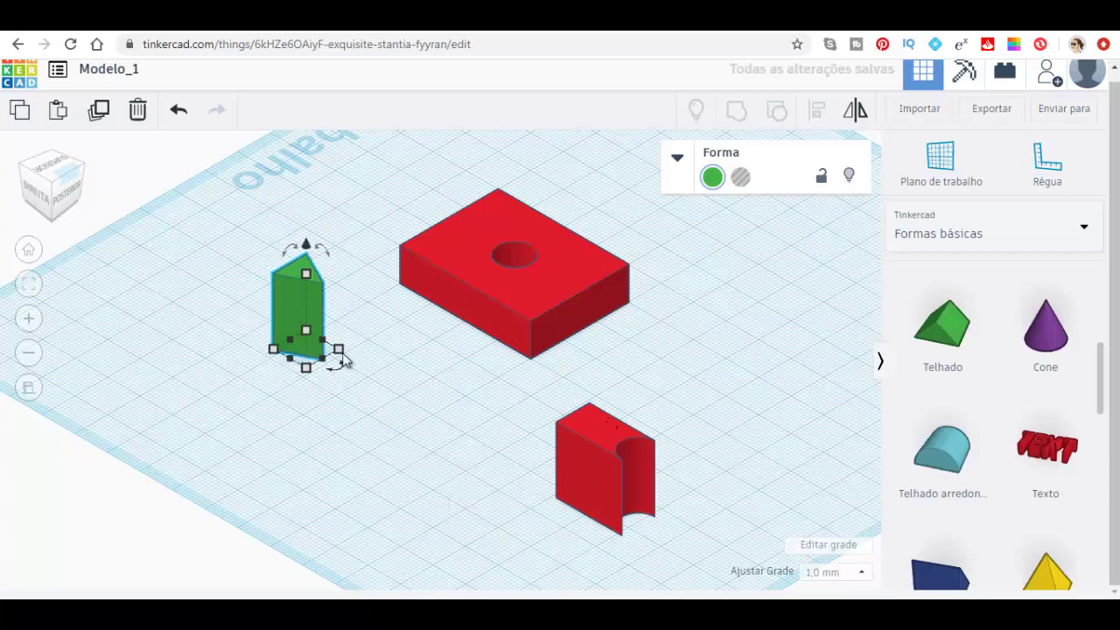
mouse_move(305, 366)
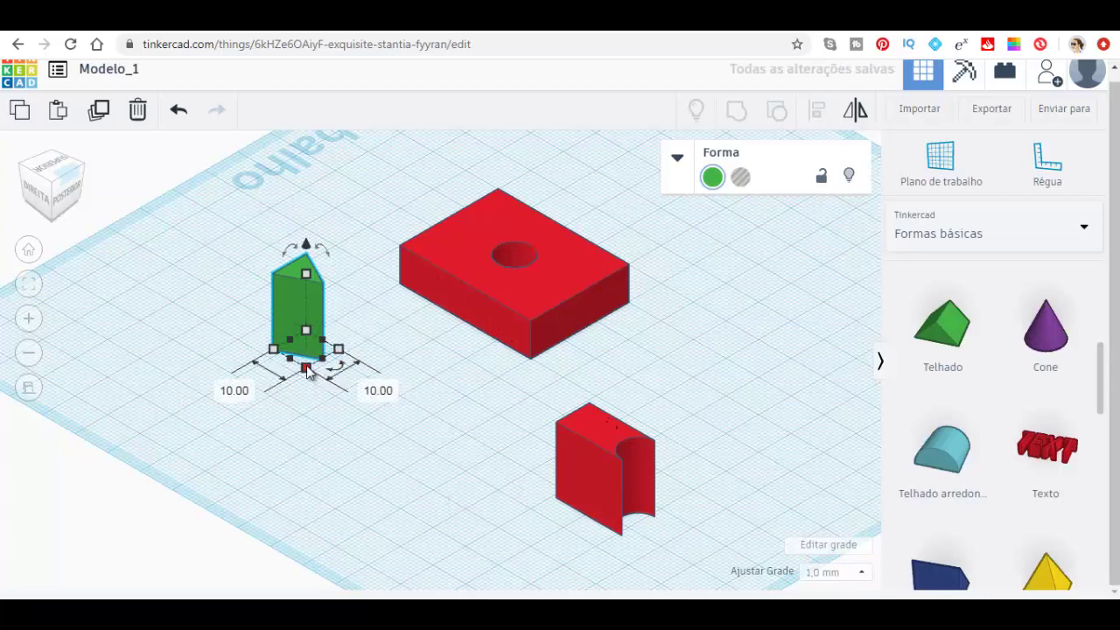
click(372, 390)
text(5)
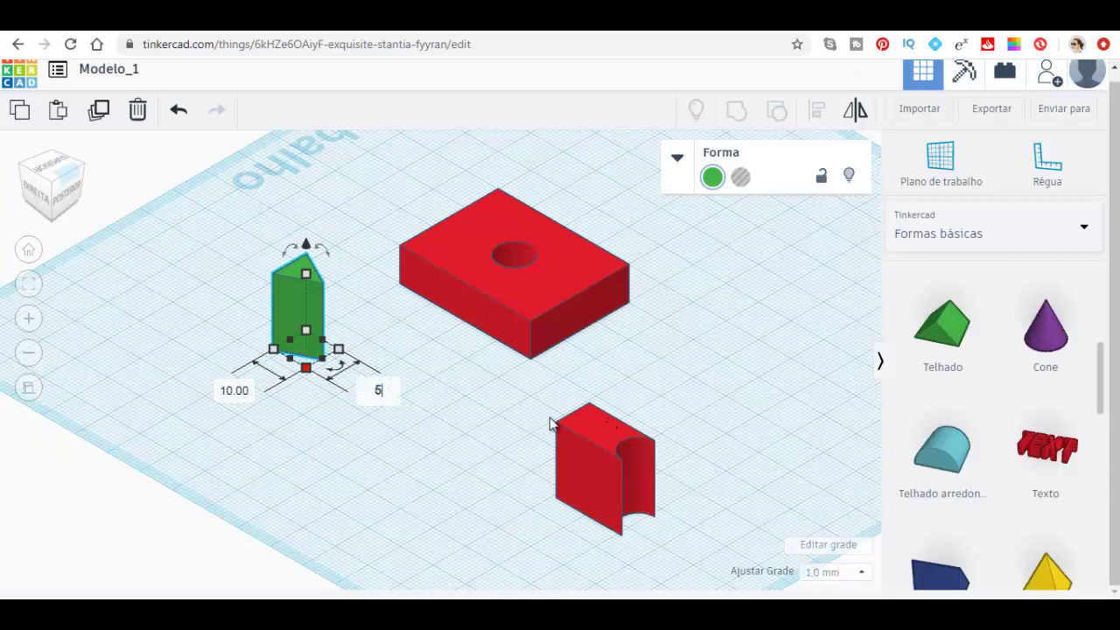
key(Return)
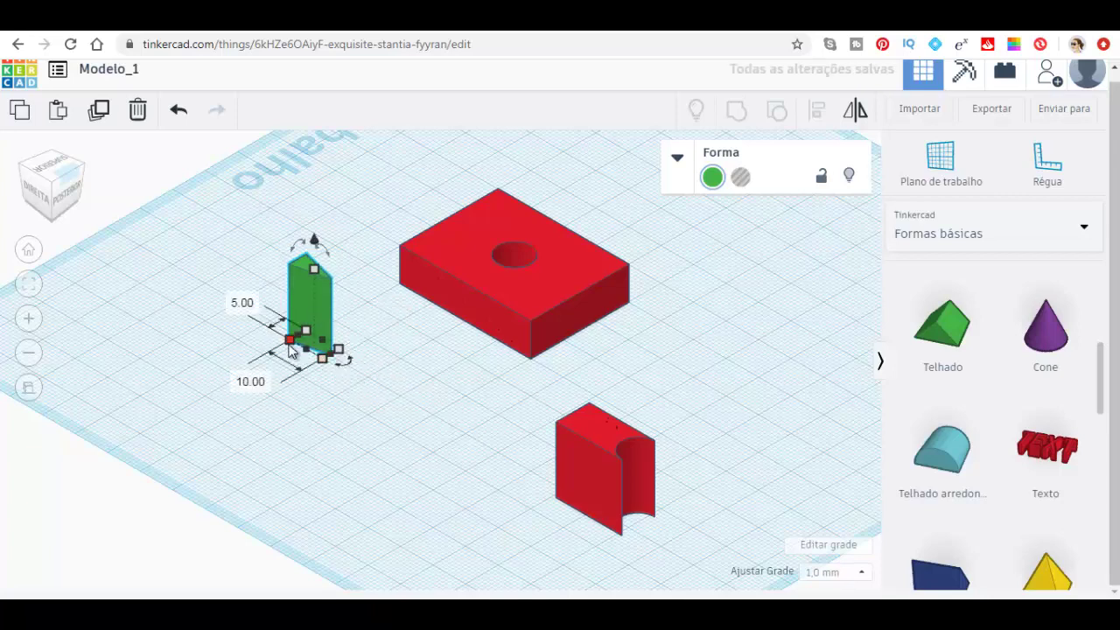
click(244, 303)
text(10)
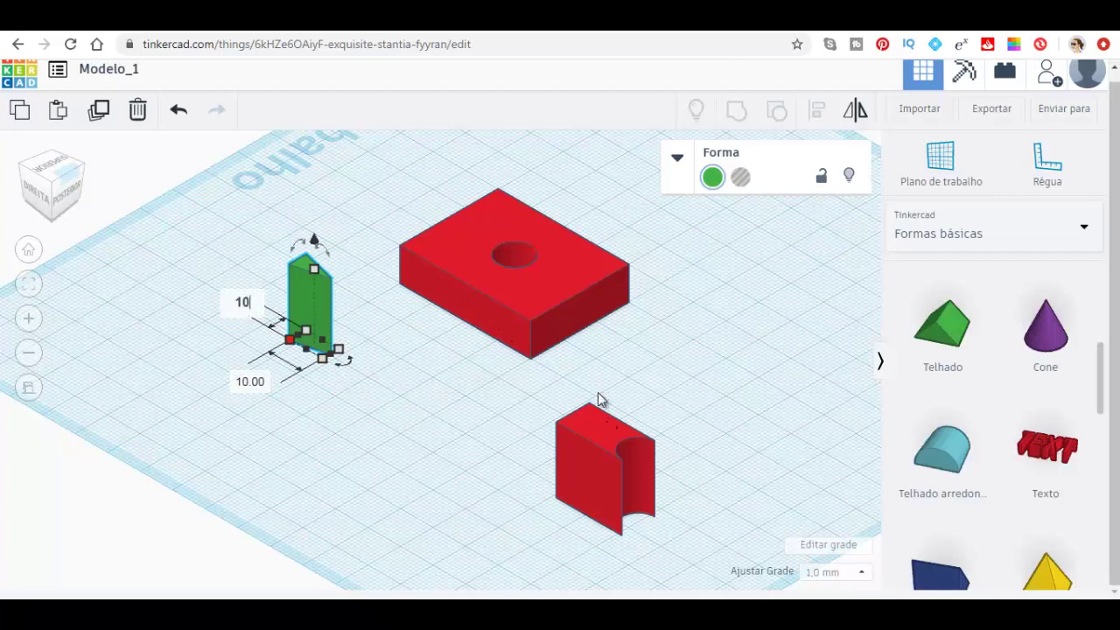
key(Return)
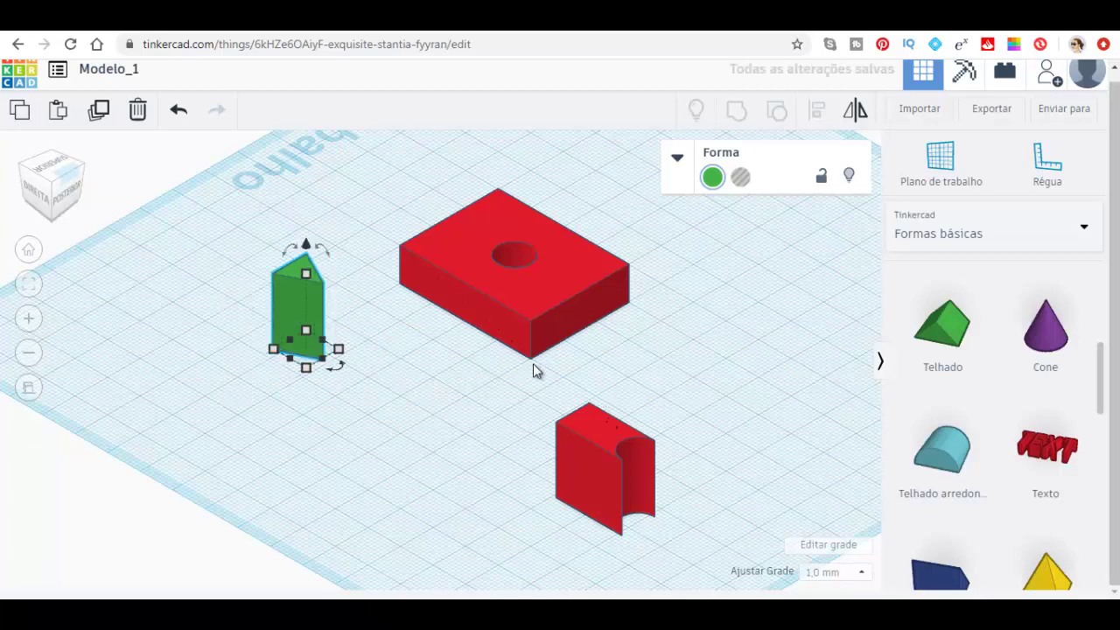
Add a red box and set both of its 20 mm sides to 10 mm
scroll(965, 362, up, 5)
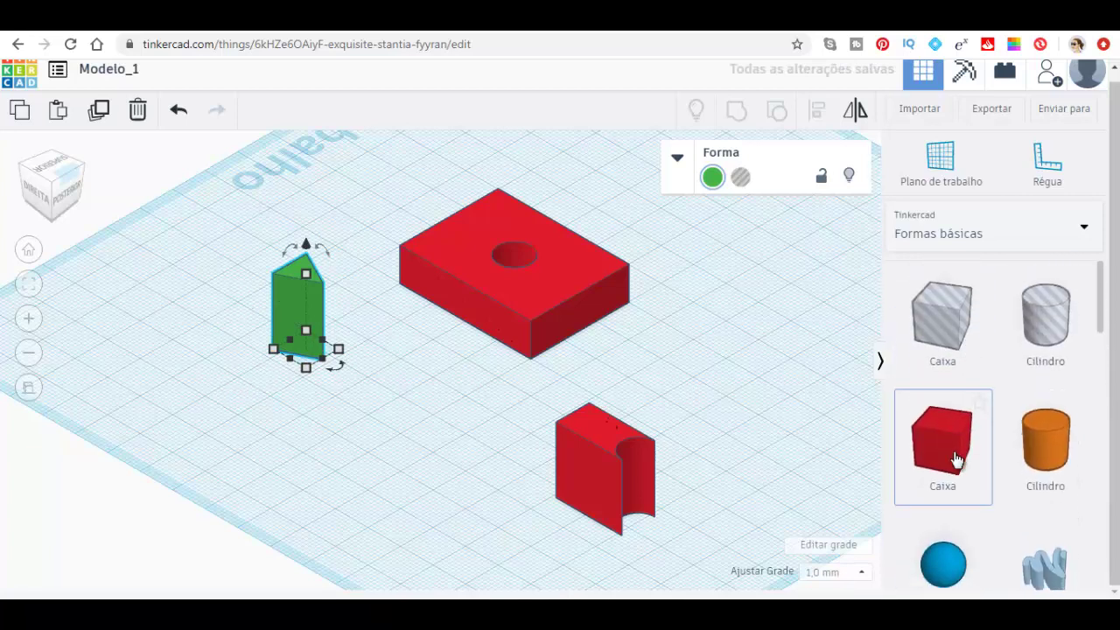
mouse_move(953, 460)
mouse_down()
mouse_move(251, 416)
mouse_move(217, 287)
mouse_up()
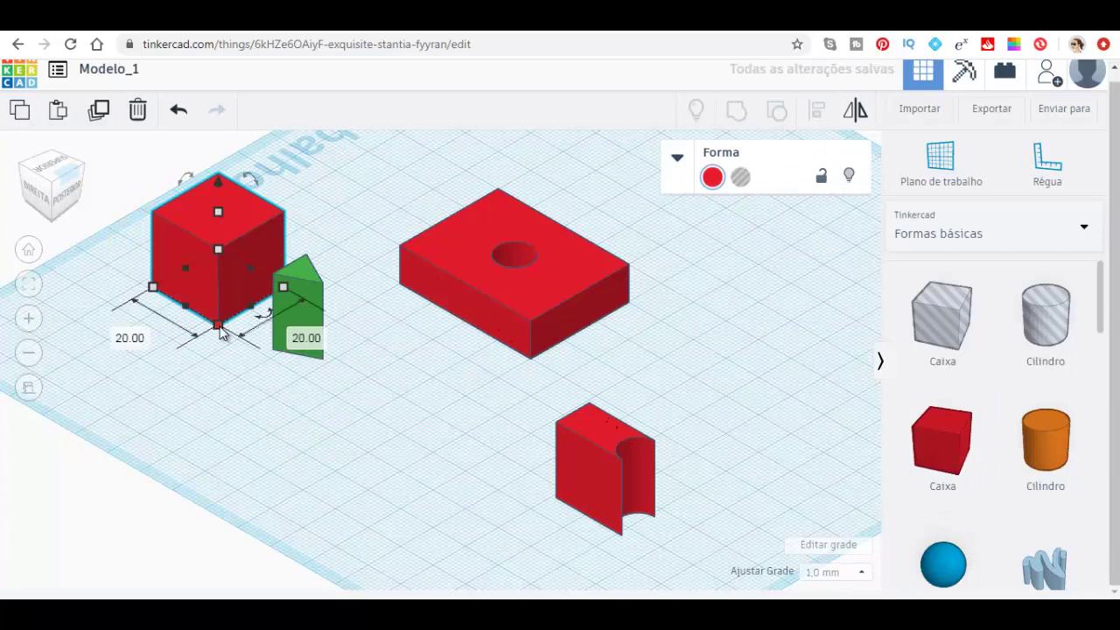
click(296, 347)
text(10)
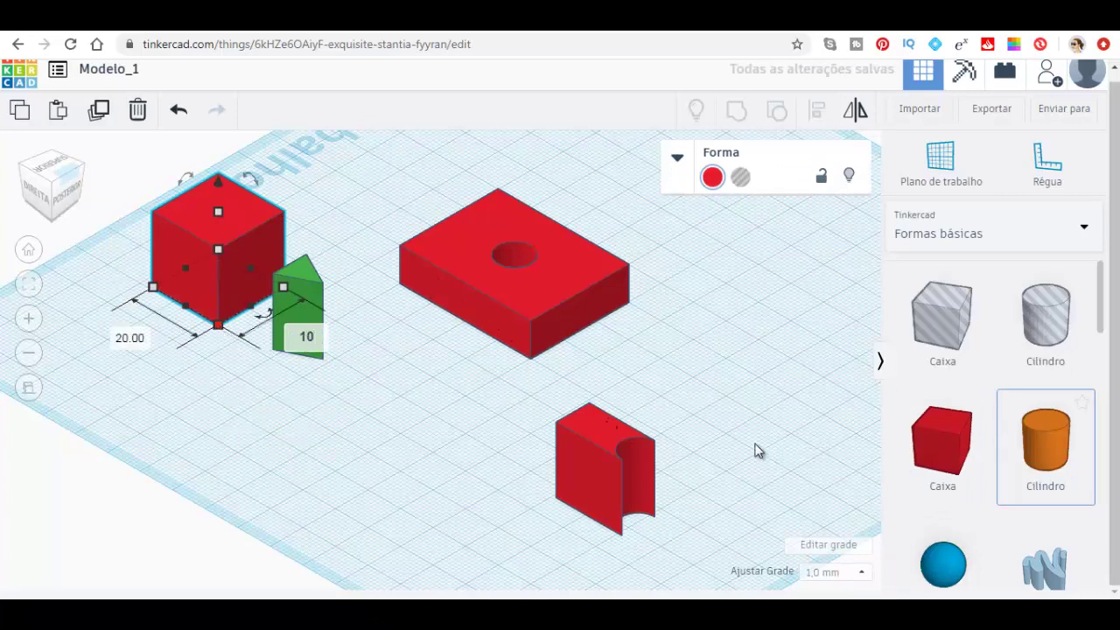
key(Return)
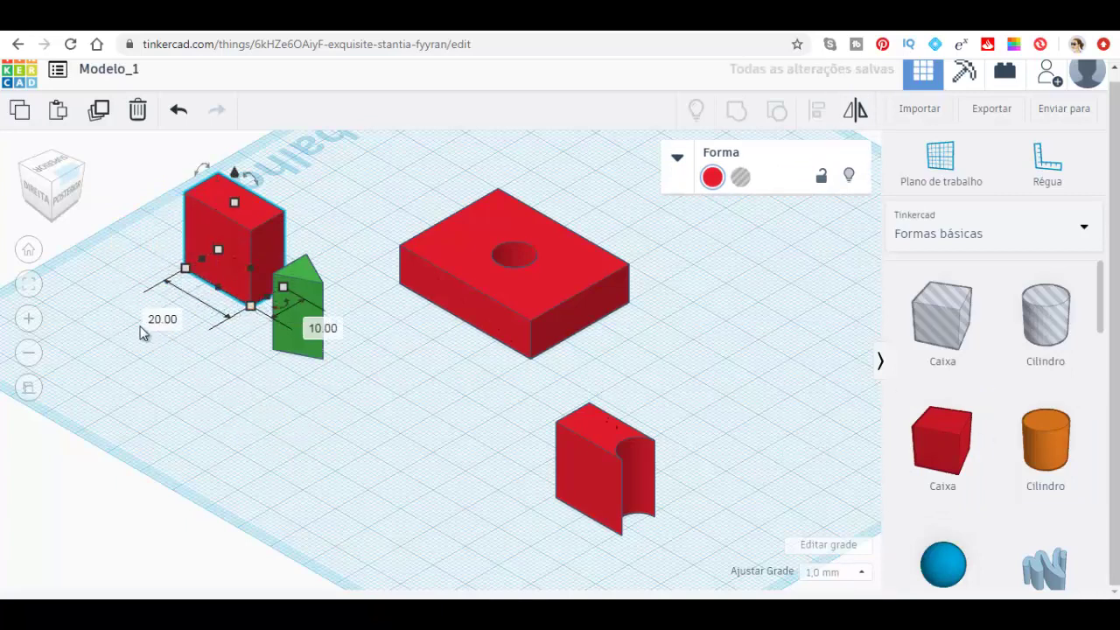
click(149, 322)
text(10)
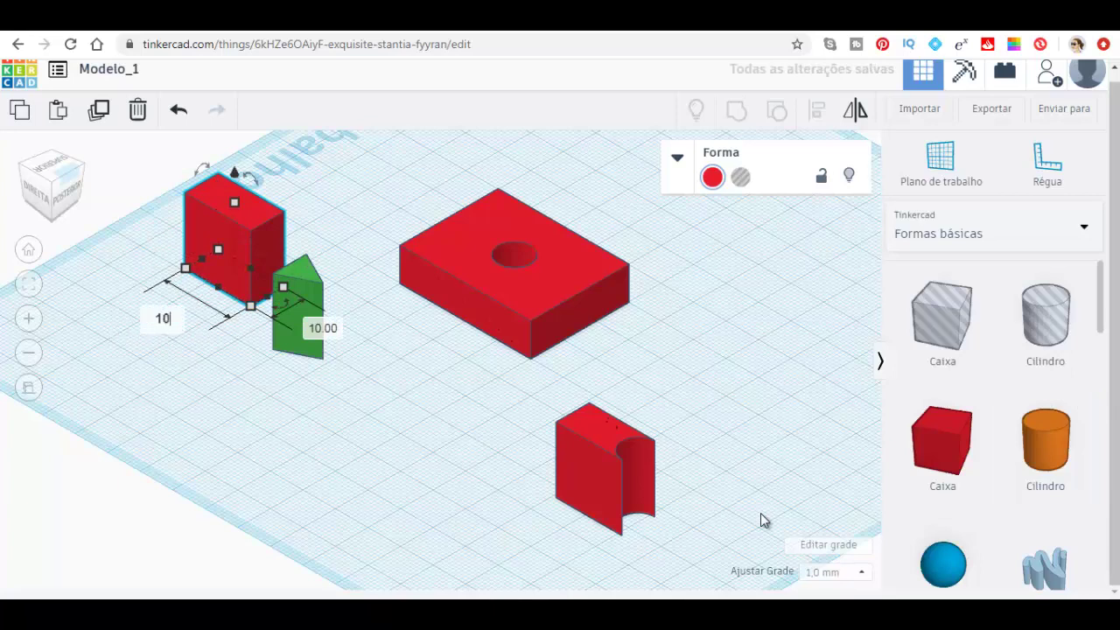
key(Return)
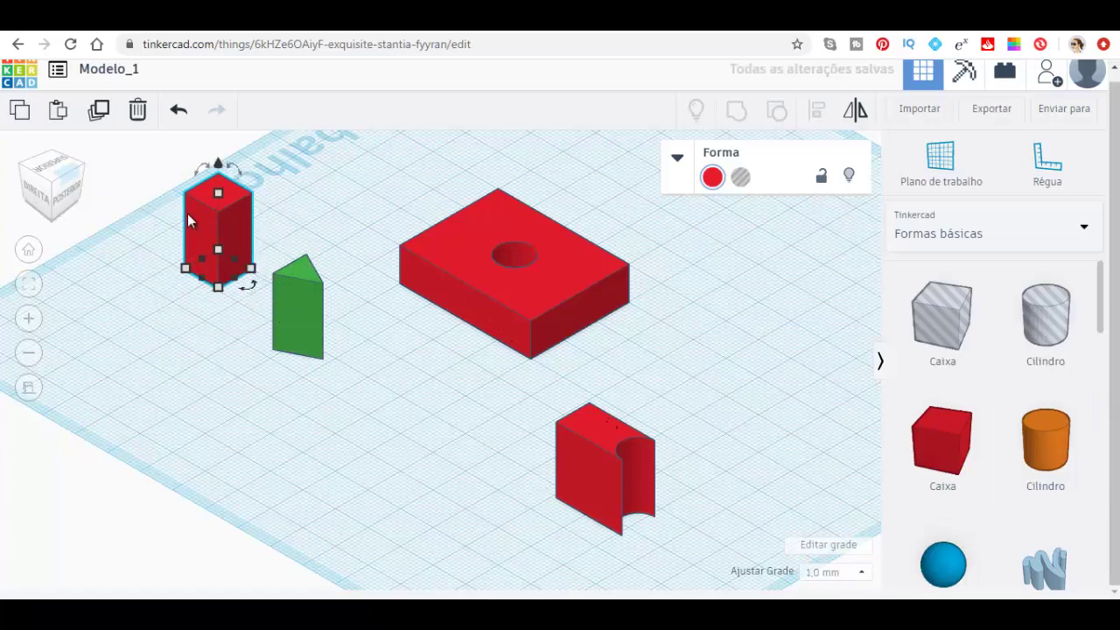
Press the box against the green roof prism and group the two into one piece
drag(213, 268, 250, 285)
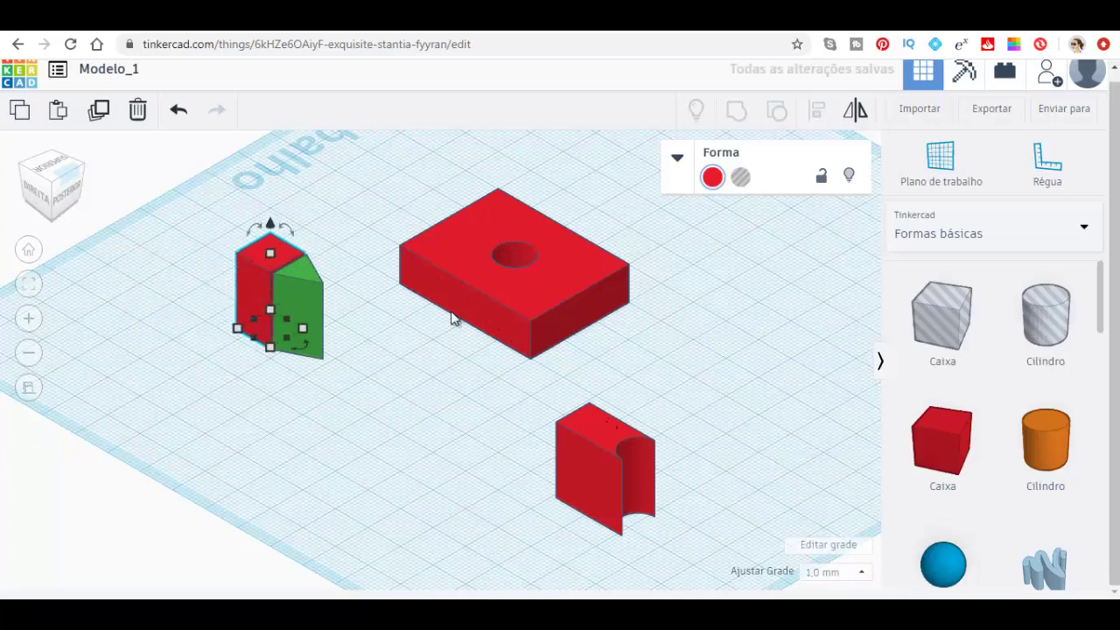
key(Right)
key(Up)
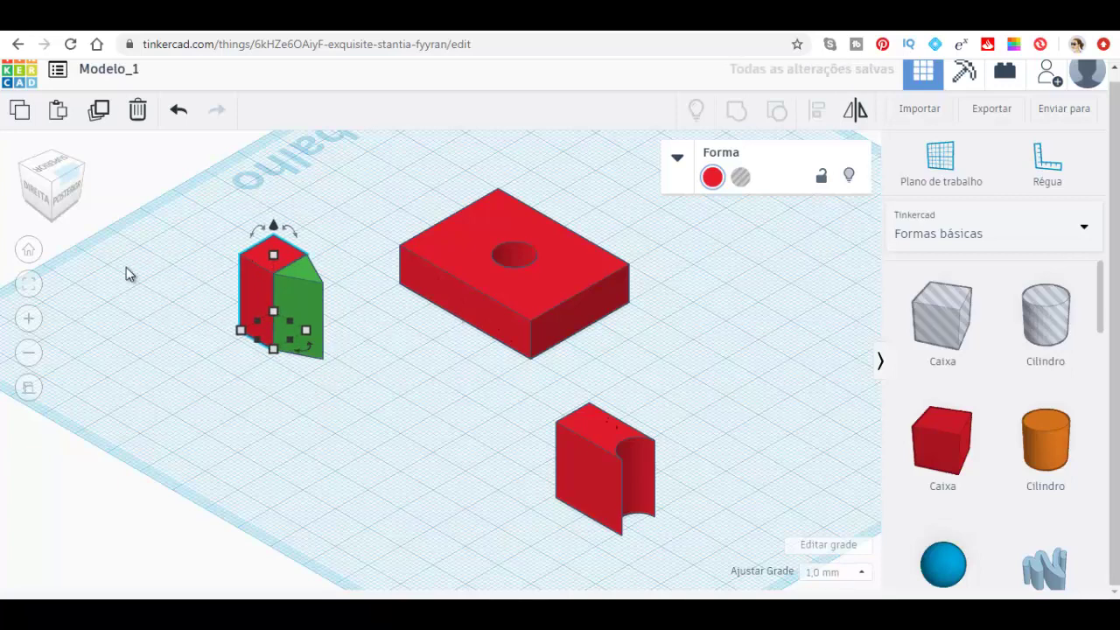
click(40, 193)
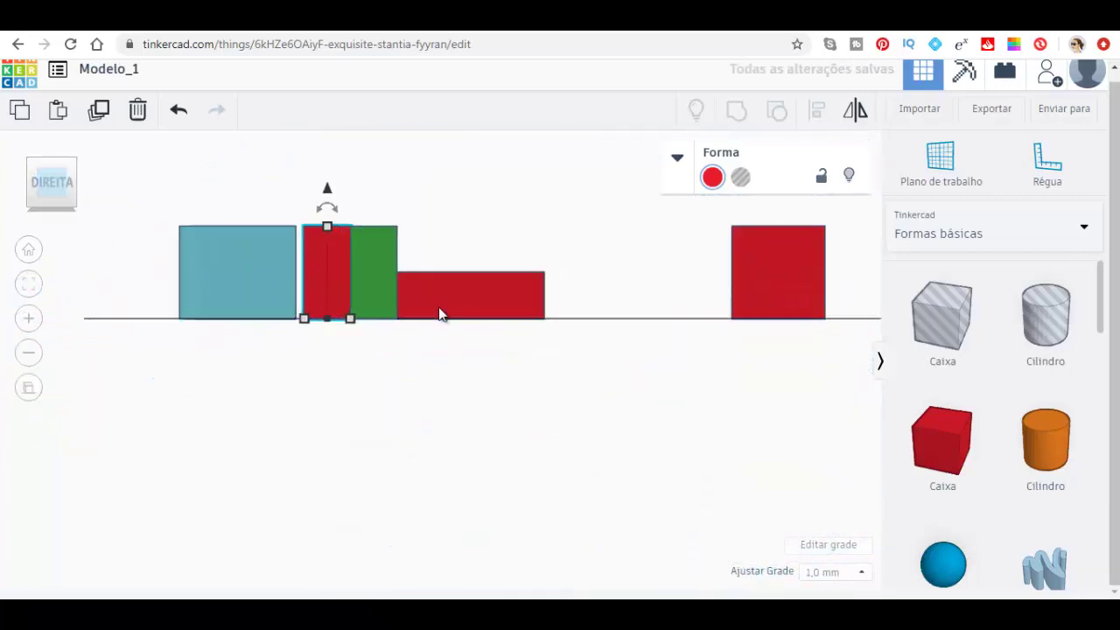
click(75, 178)
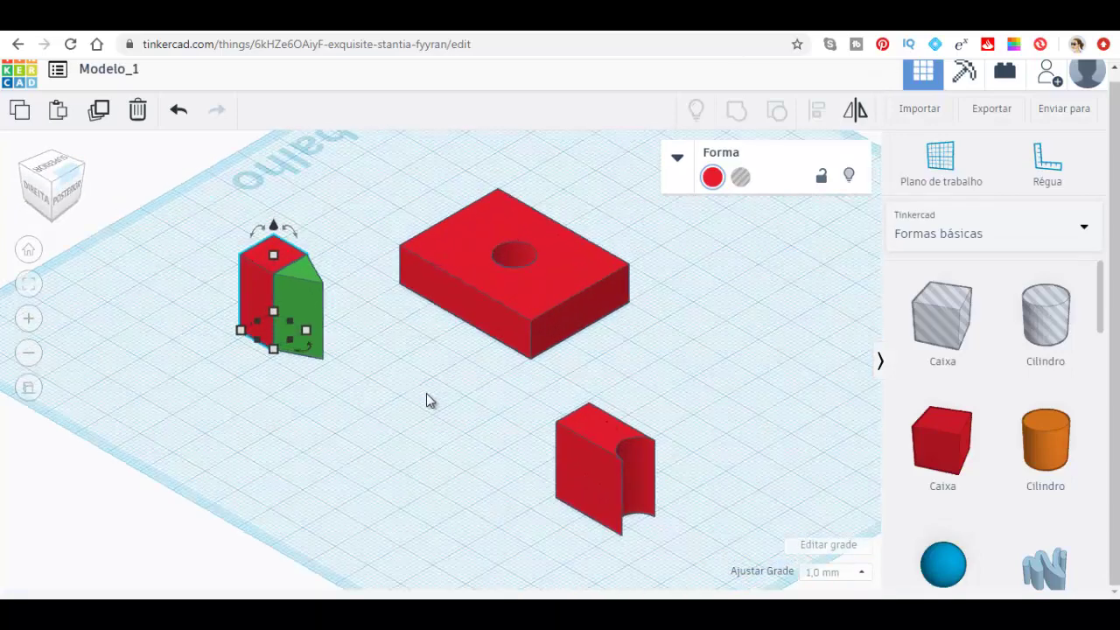
drag(325, 194, 189, 418)
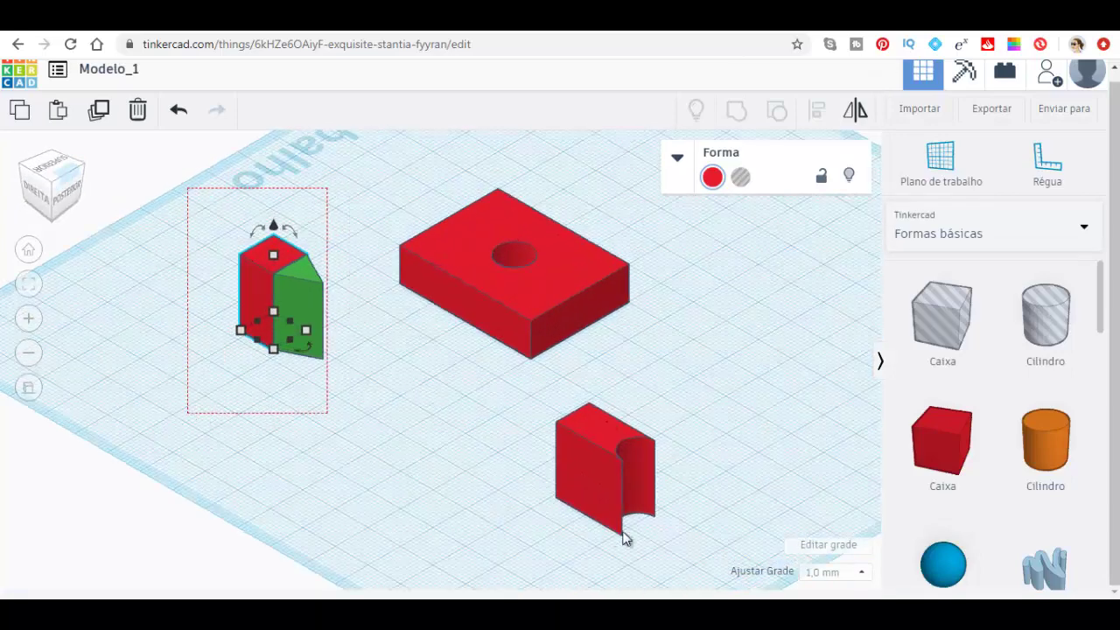
click(737, 110)
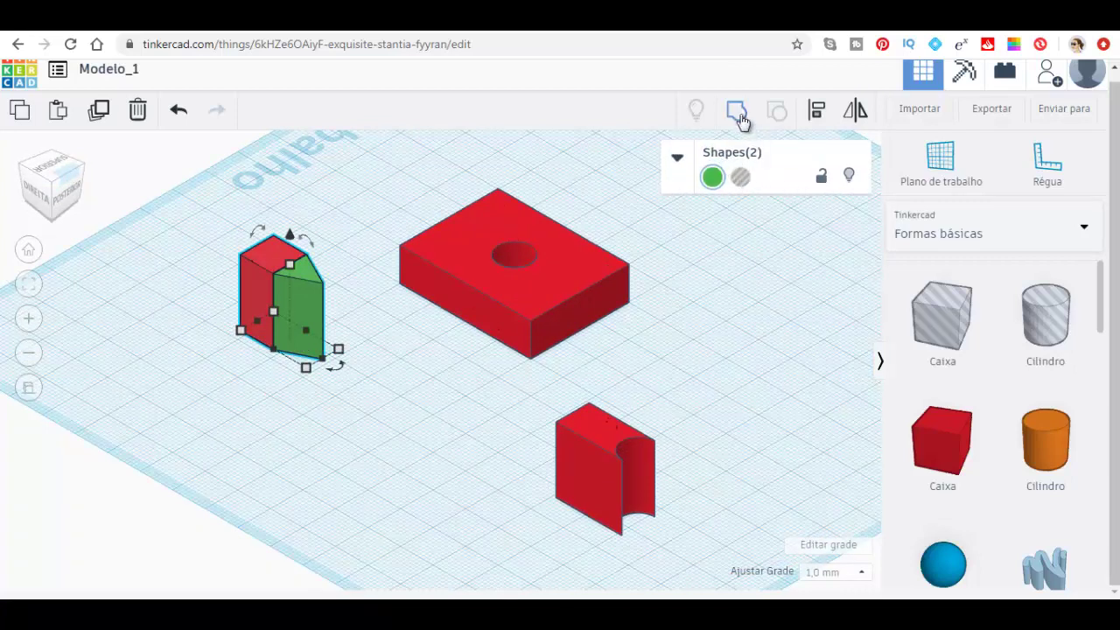
click(446, 408)
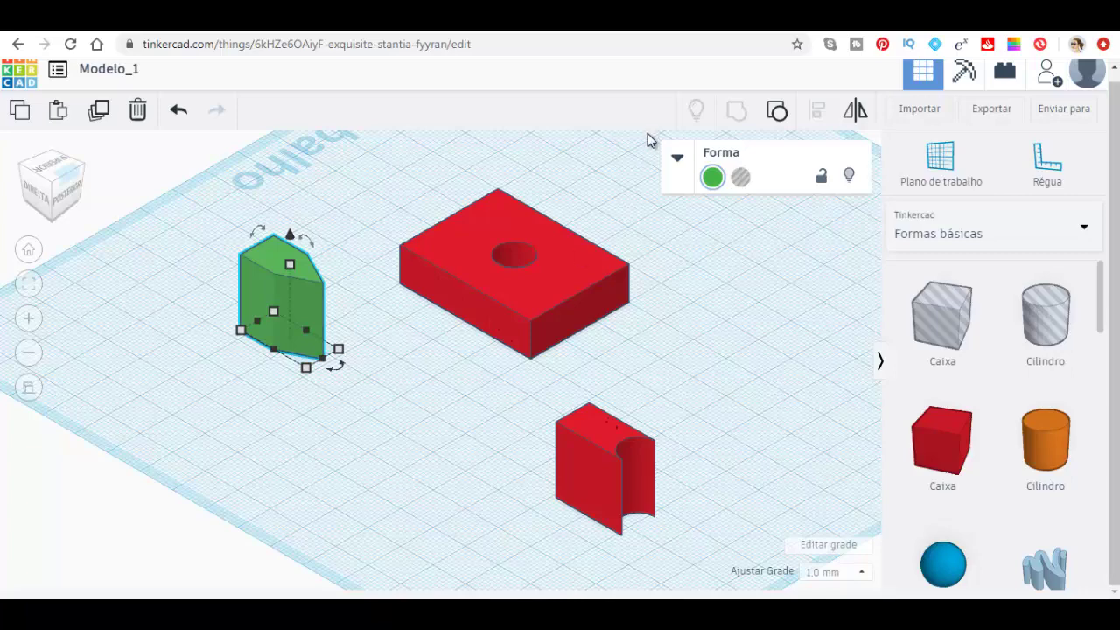
scroll(743, 262, up, 3)
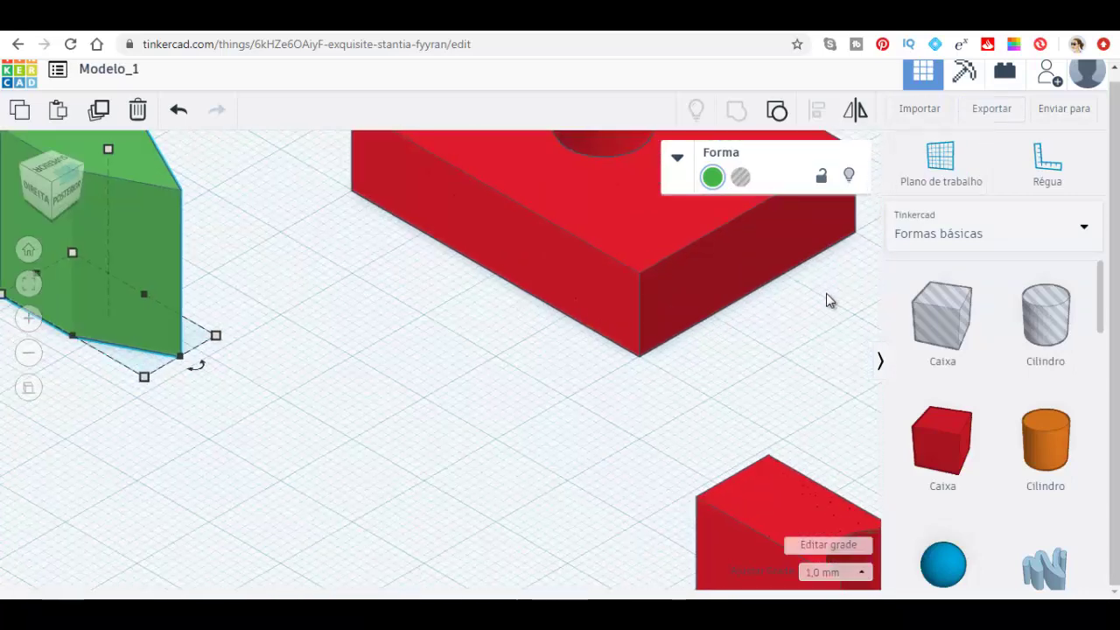
scroll(828, 301, down, 2)
scroll(770, 337, down, 2)
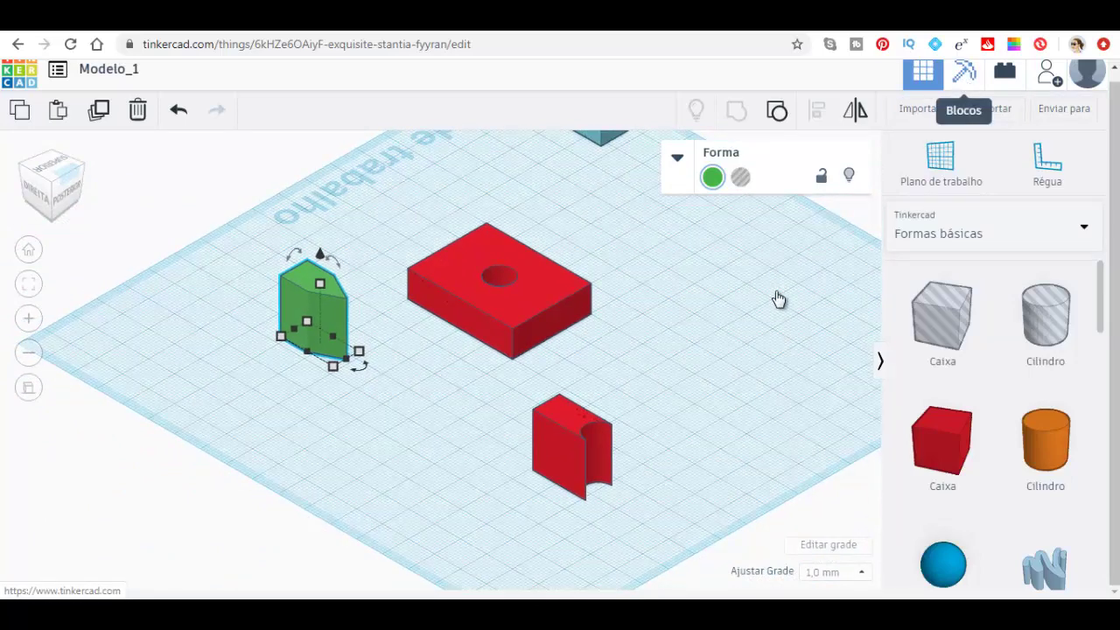
click(965, 75)
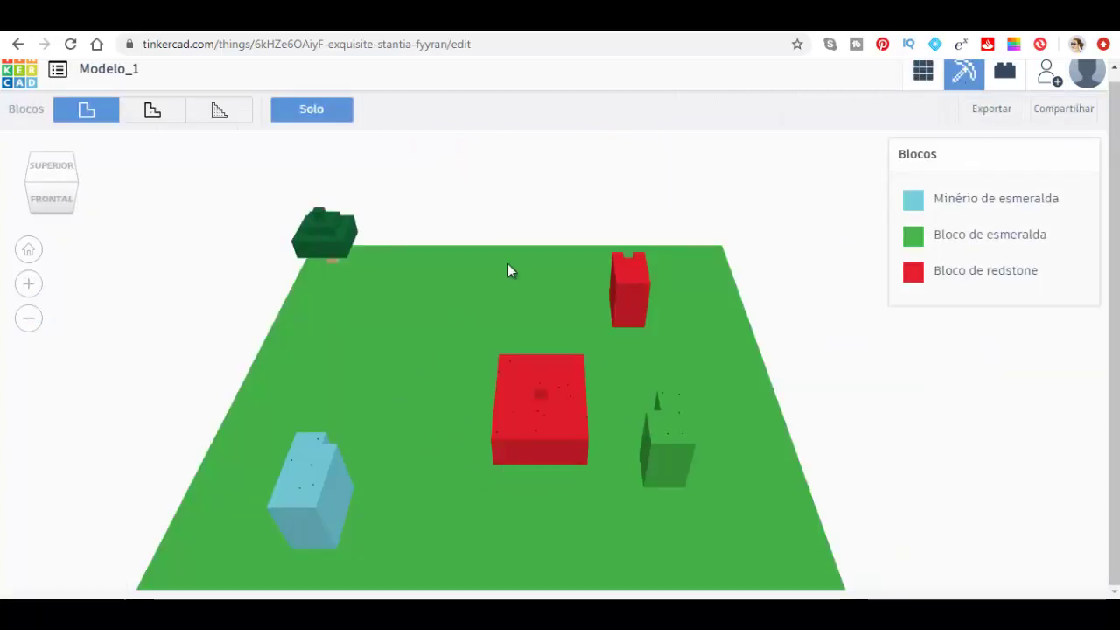
click(161, 116)
click(98, 117)
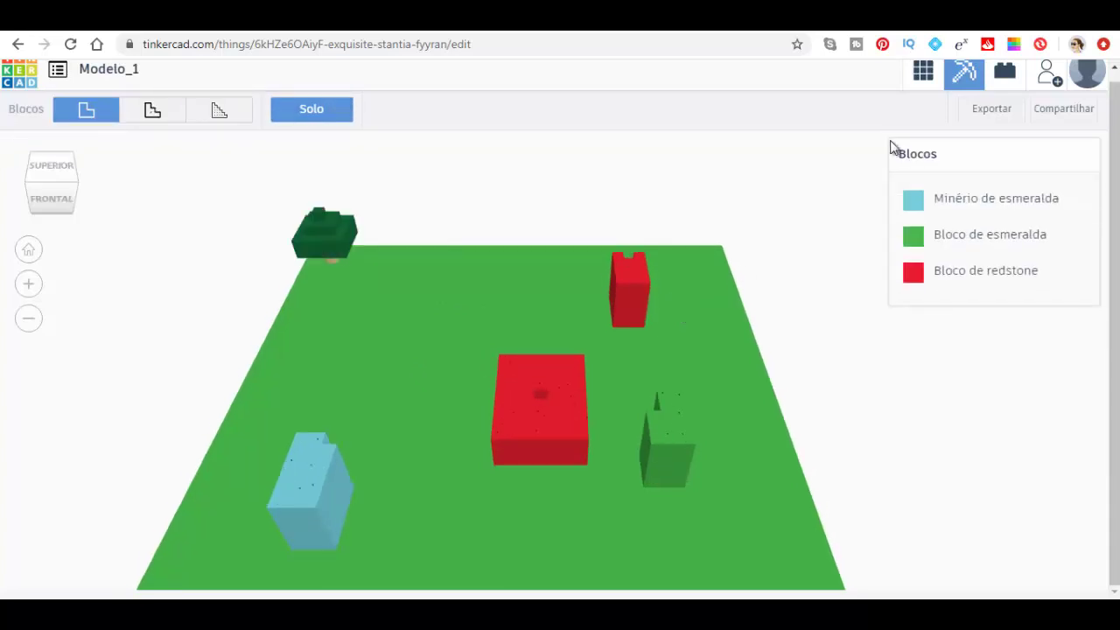
click(1003, 83)
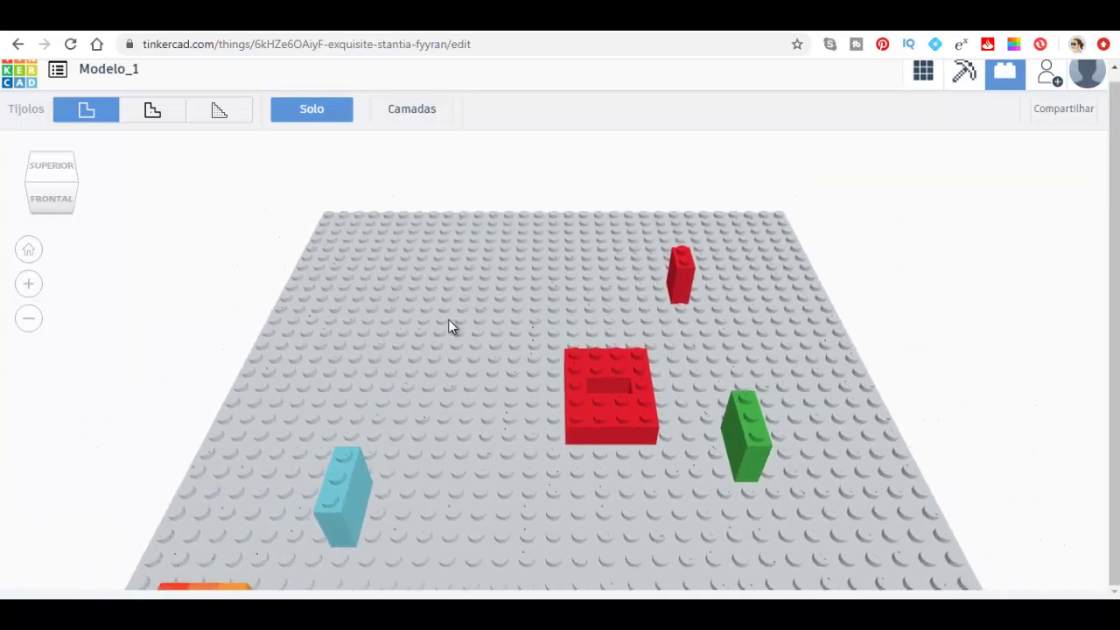
click(149, 114)
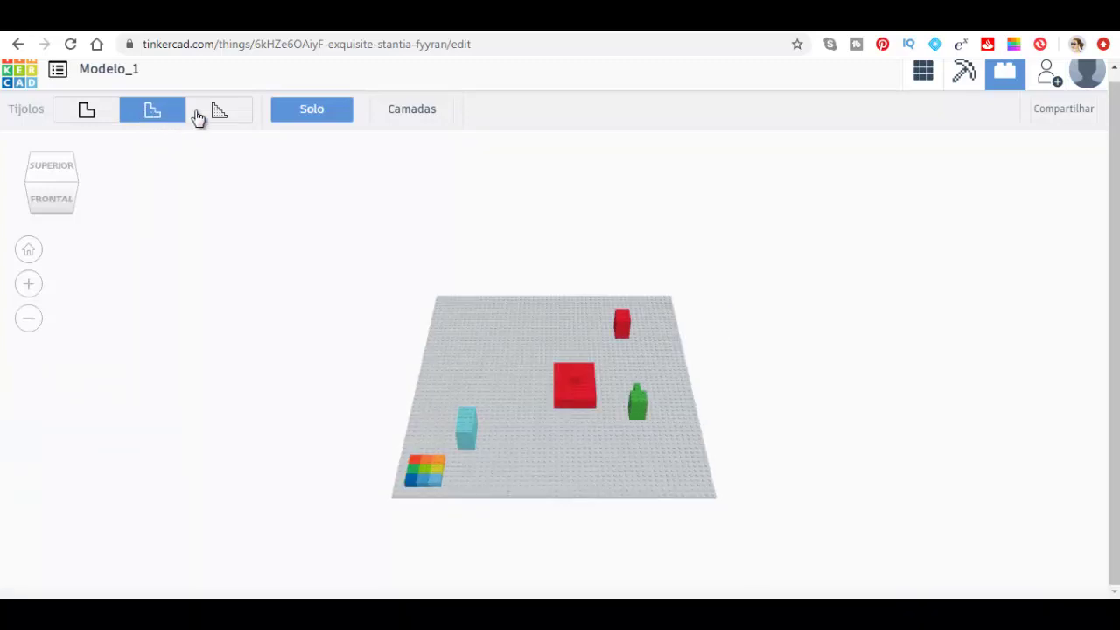
click(206, 114)
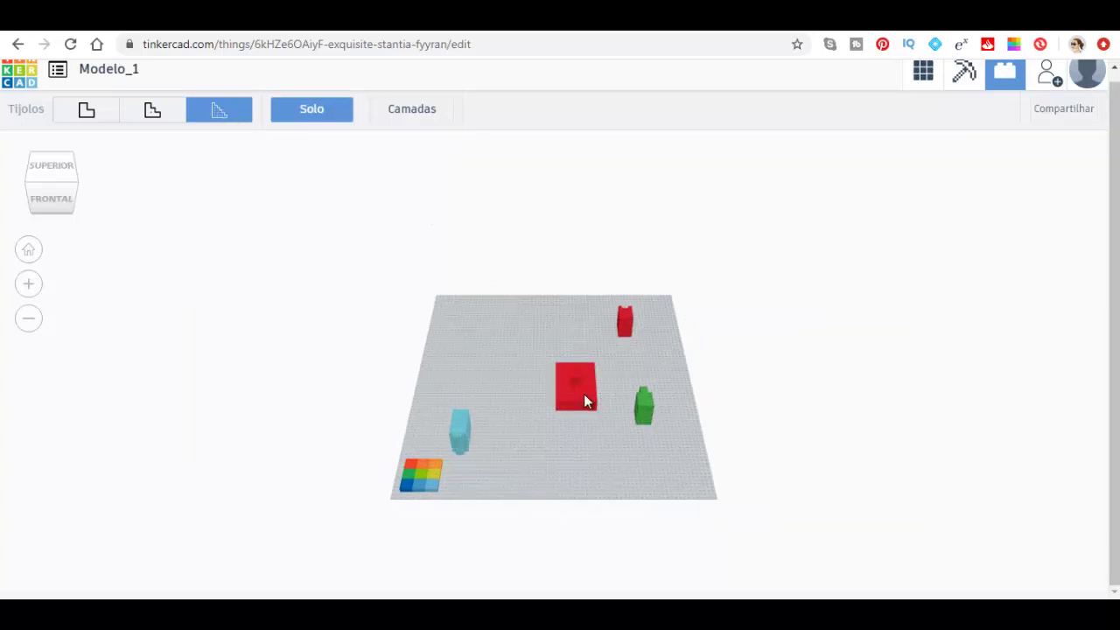
click(925, 77)
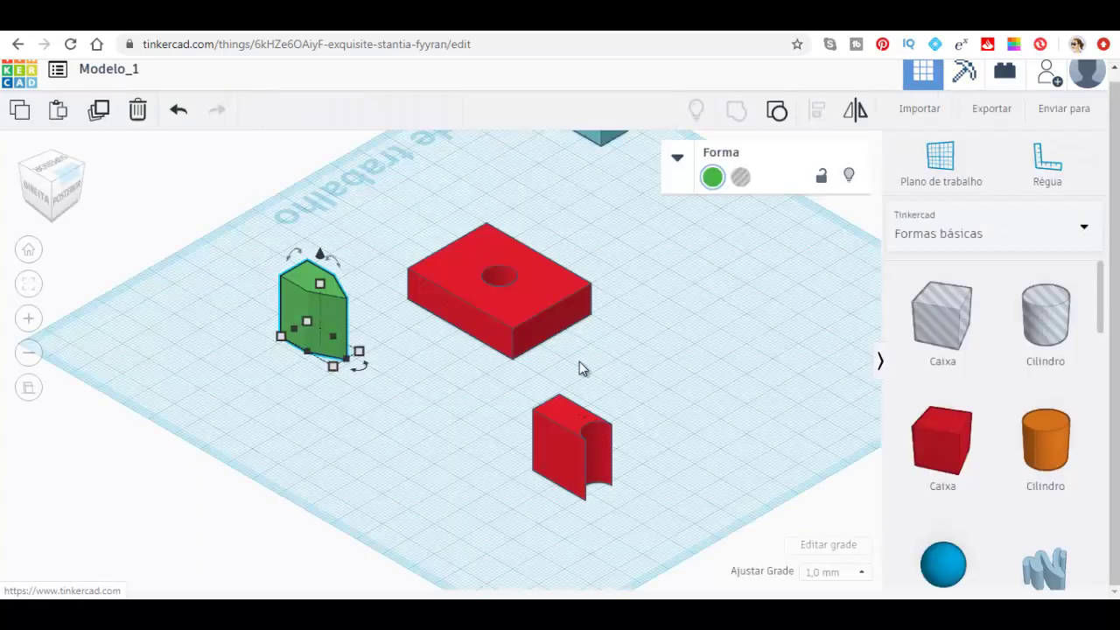